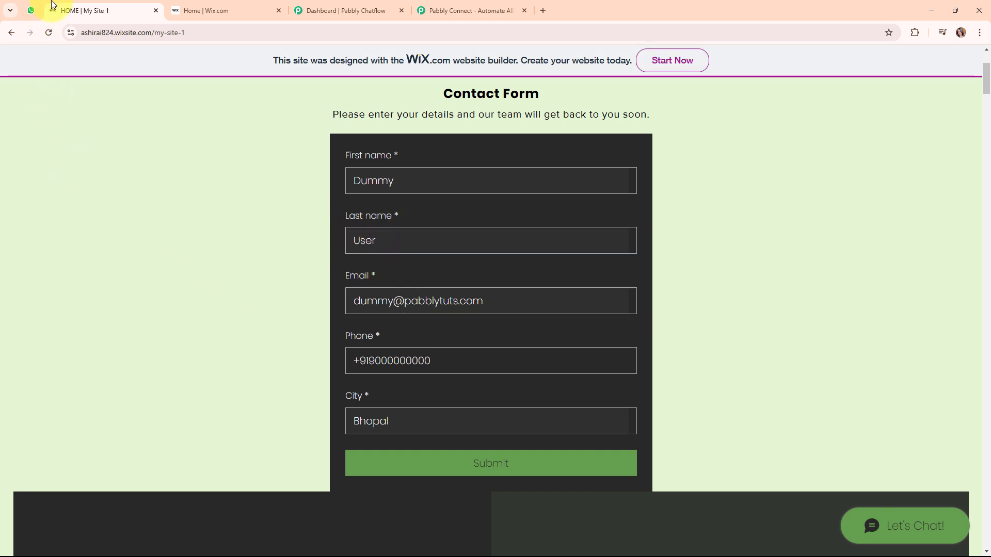
left_click(32, 3)
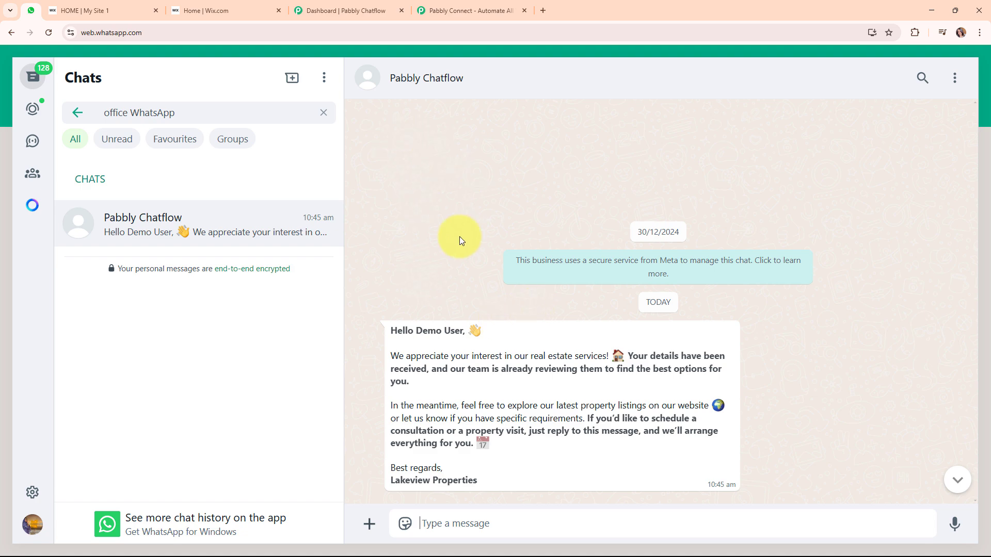
left_click(255, 9)
left_click(83, 10)
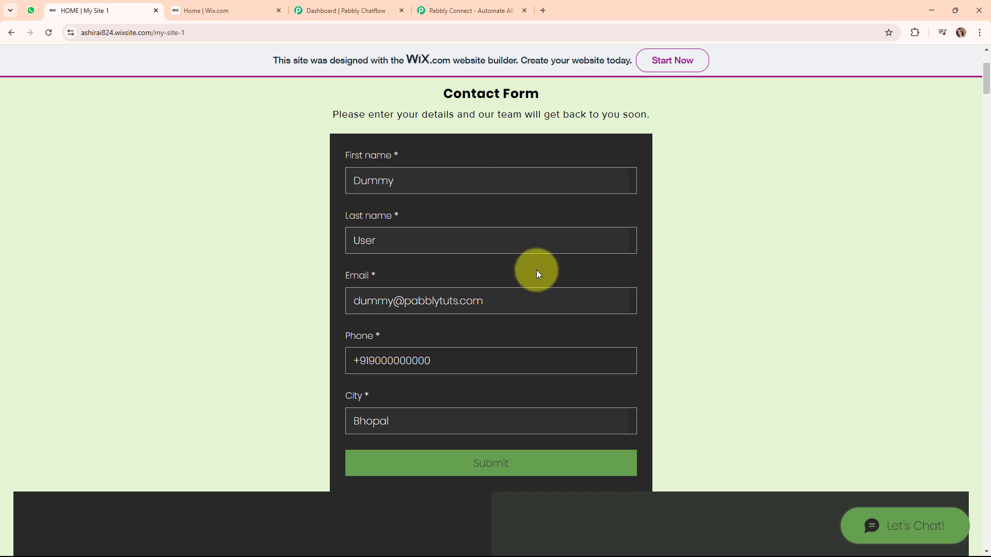
Replace the phone digits on the Wix contact form, submit it, and confirm the 11:10 am WhatsApp welcome message.
left_click(30, 8)
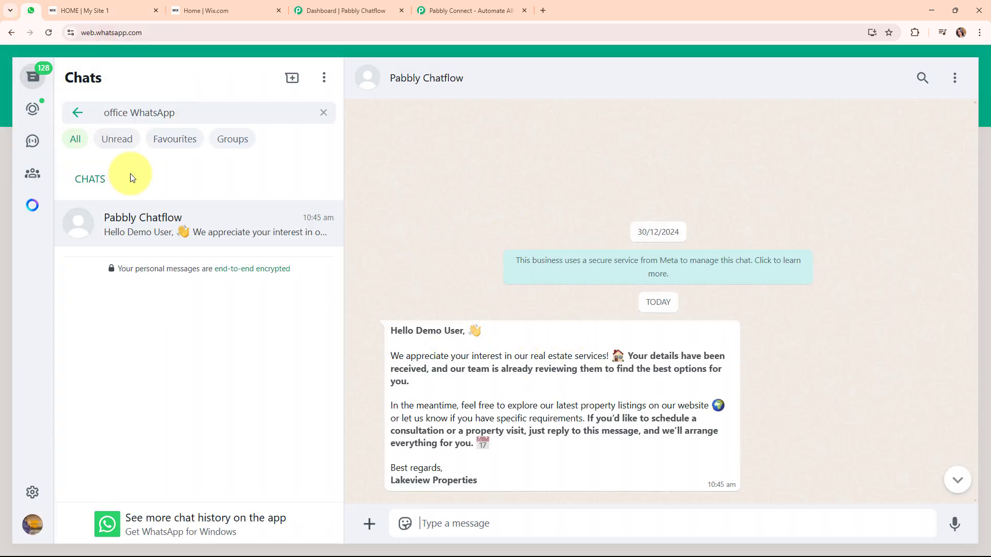
left_click(72, 9)
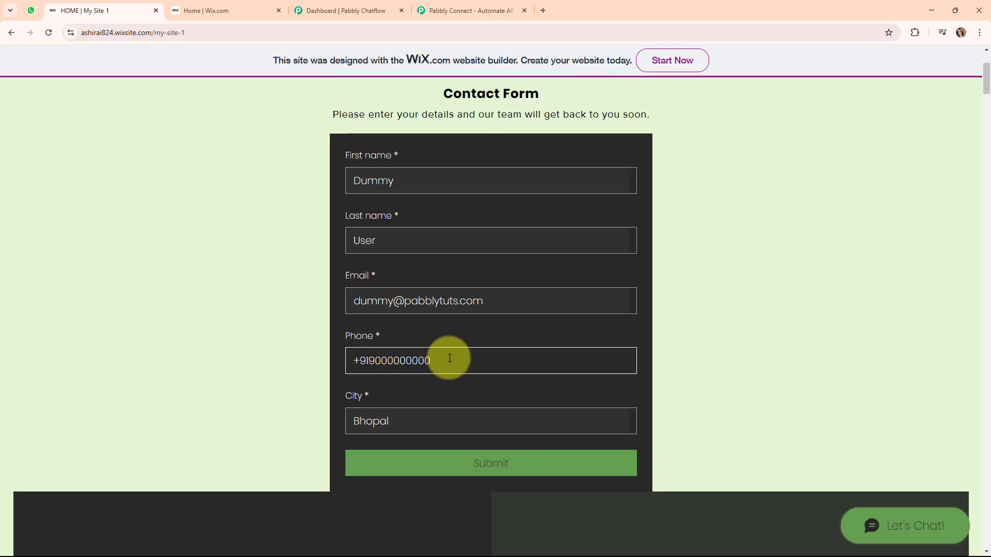
left_click_drag(450, 358, 369, 363)
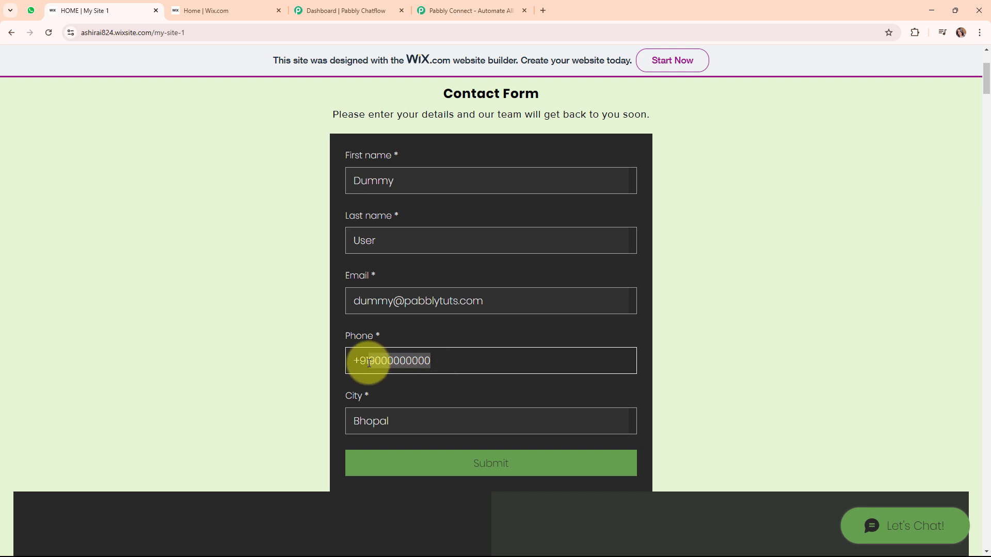
key("BackSpace")
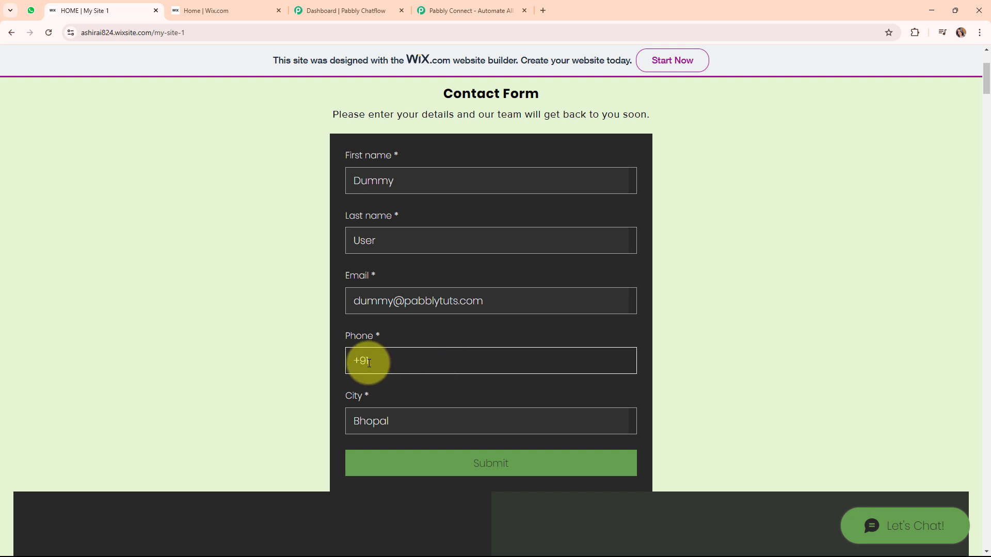
left_click(526, 471)
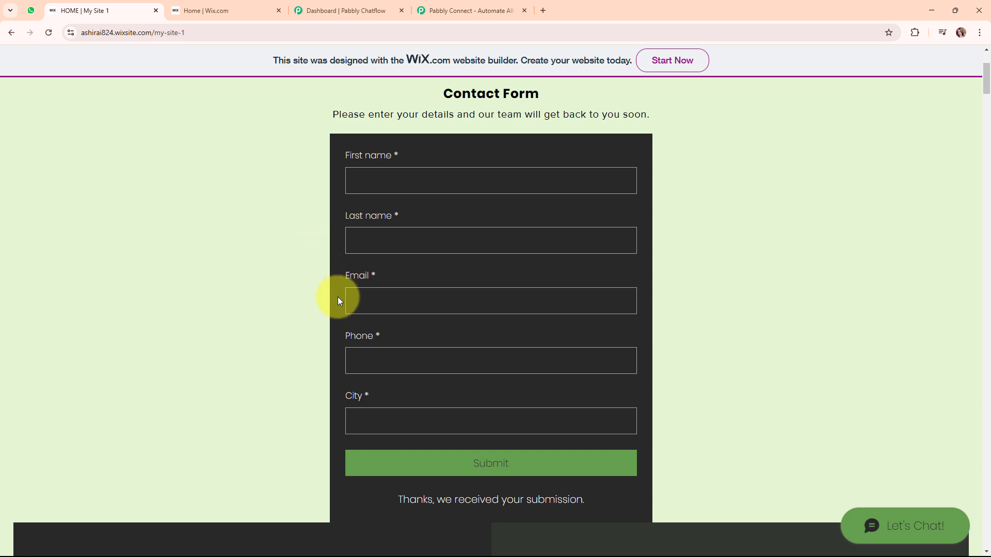
key("ctrl+shift+Tab")
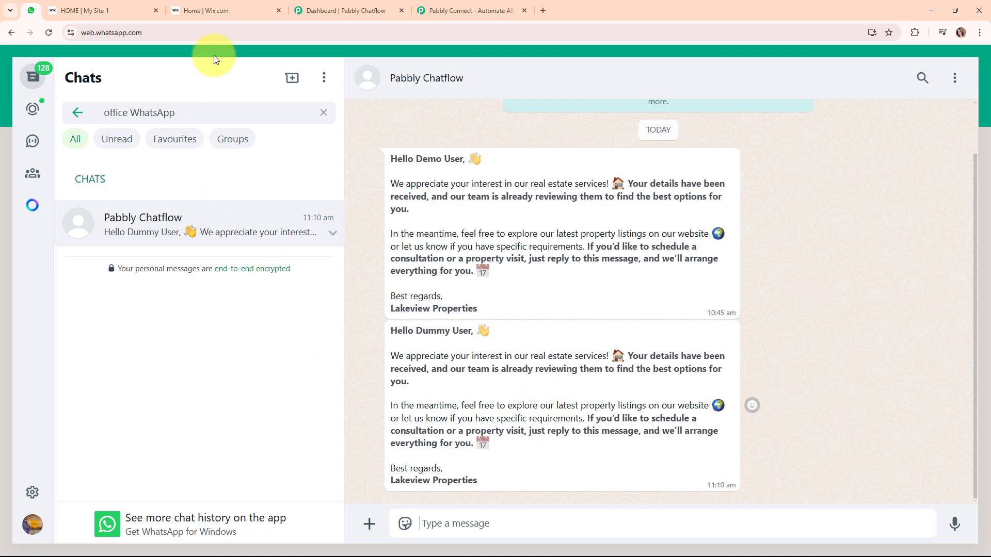
Open the Pabbly Connect website in a new browser tab.
left_click(420, 6)
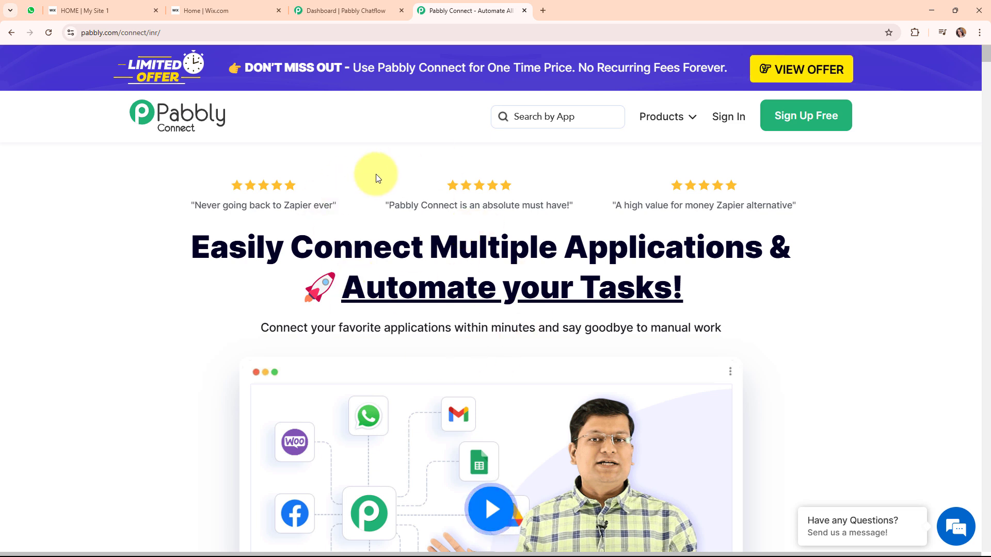
Dismiss the offer popup, sign in, and launch Pabbly Connect from the All Pabbly Apps list.
left_click(197, 33)
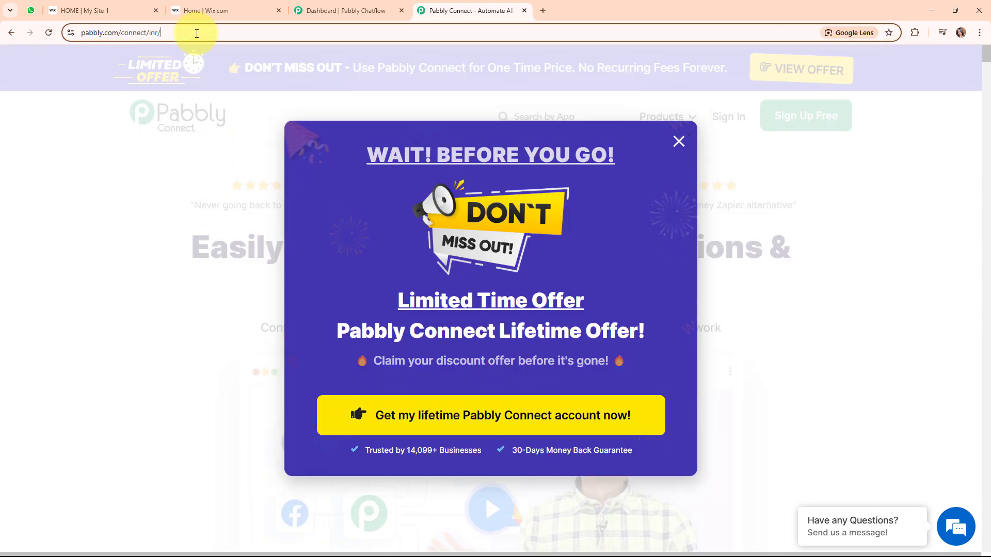
key("ctrl+a")
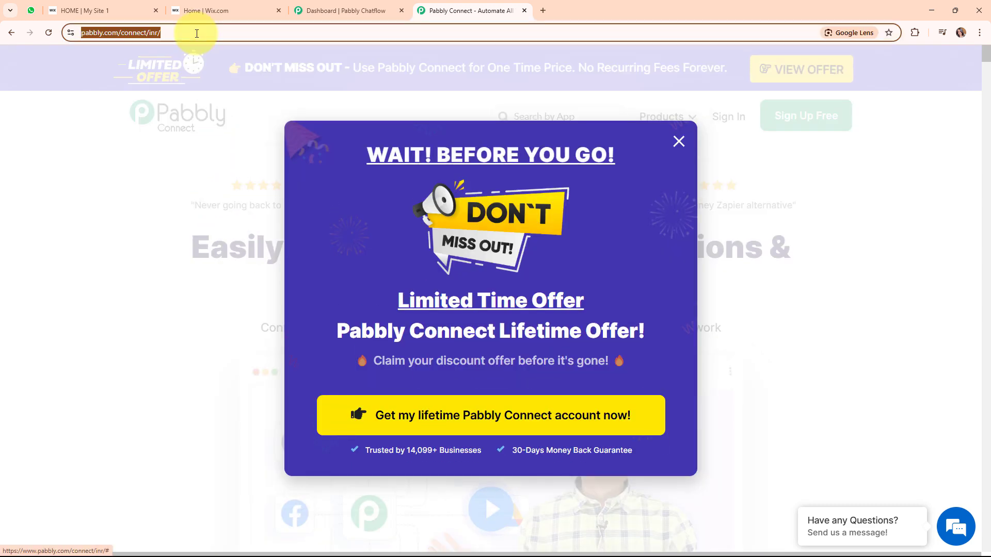
left_click(679, 142)
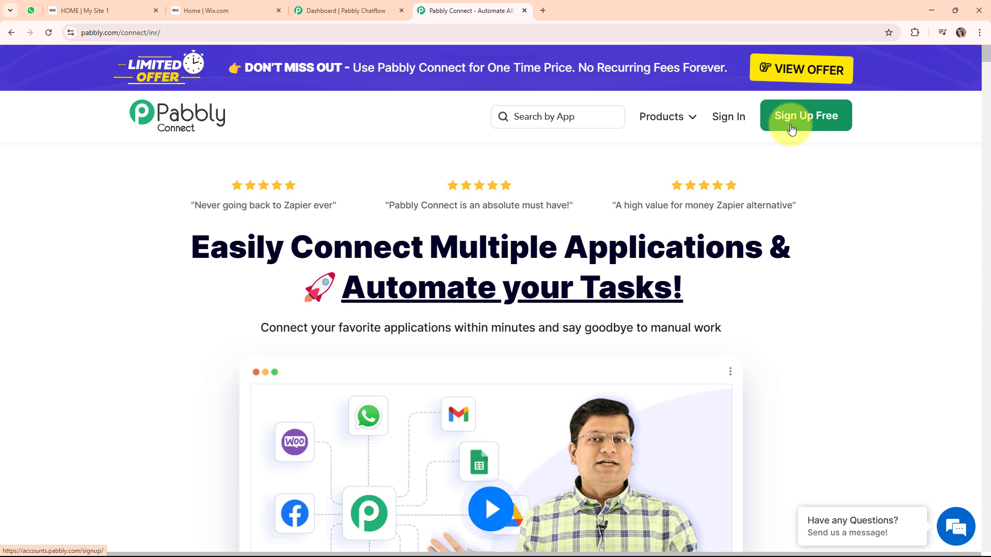
left_click(740, 124)
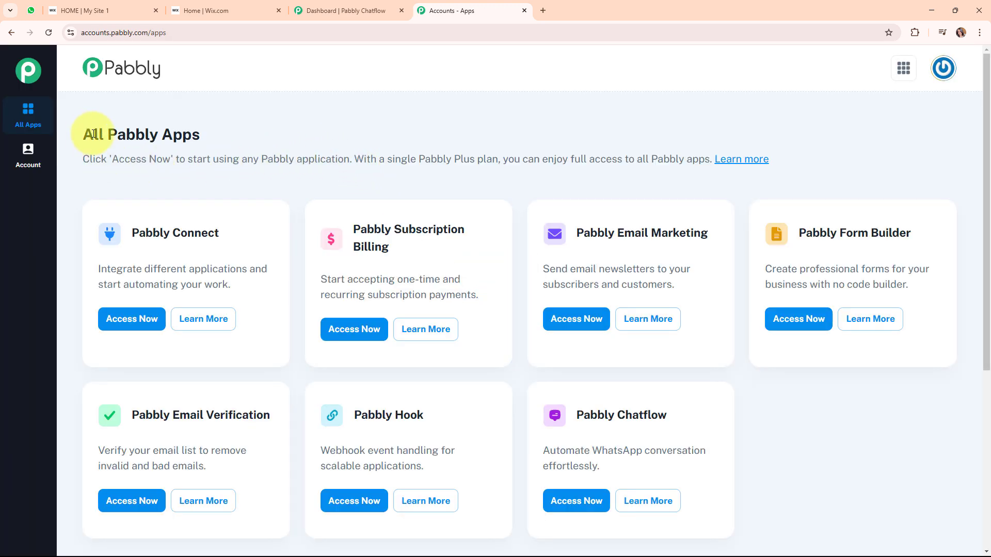
left_click_drag(83, 134, 228, 133)
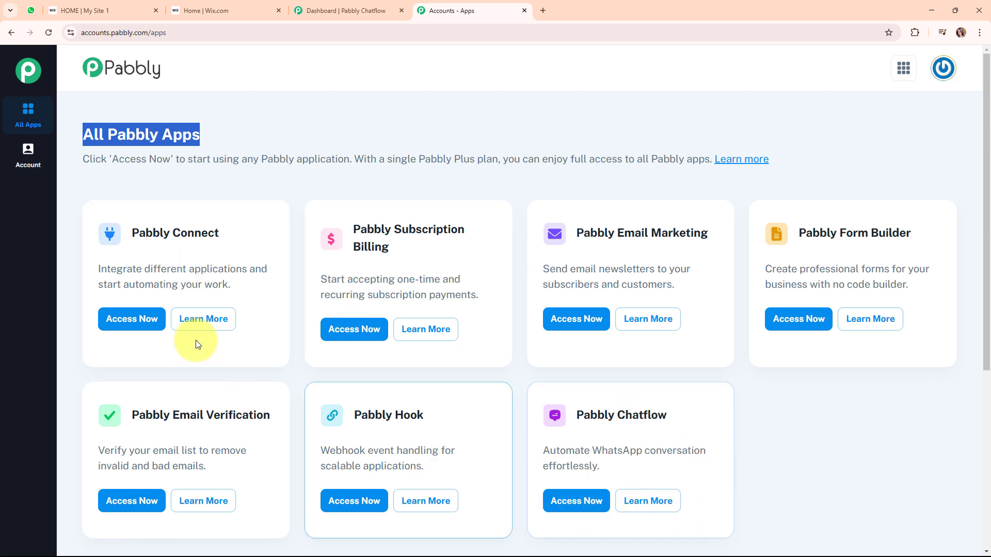
left_click(131, 319)
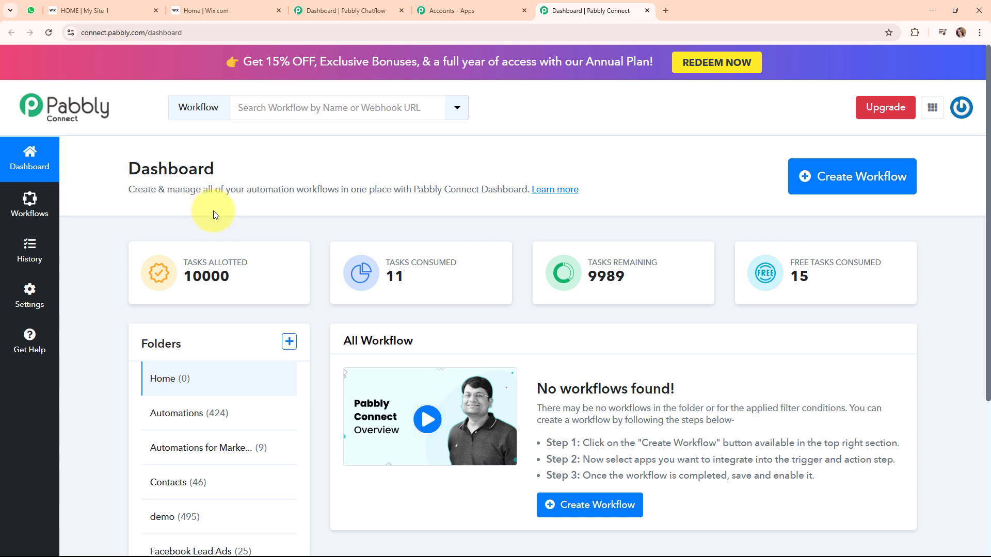
Name a new workflow 'Send WhatsApp Message on Wix Forms Submission using Pabbly Chatflow' in the Automations folder.
left_click(875, 192)
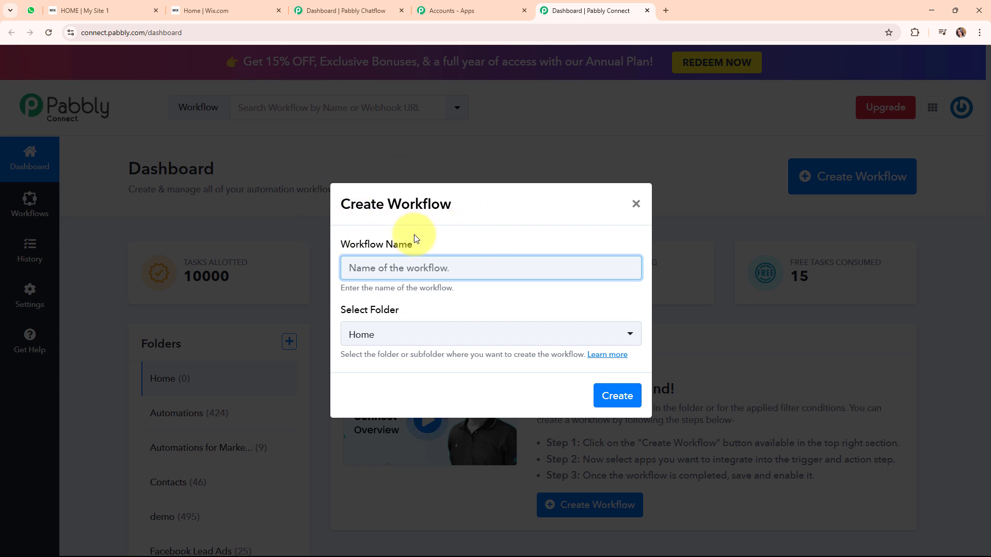
key("ctrl+v")
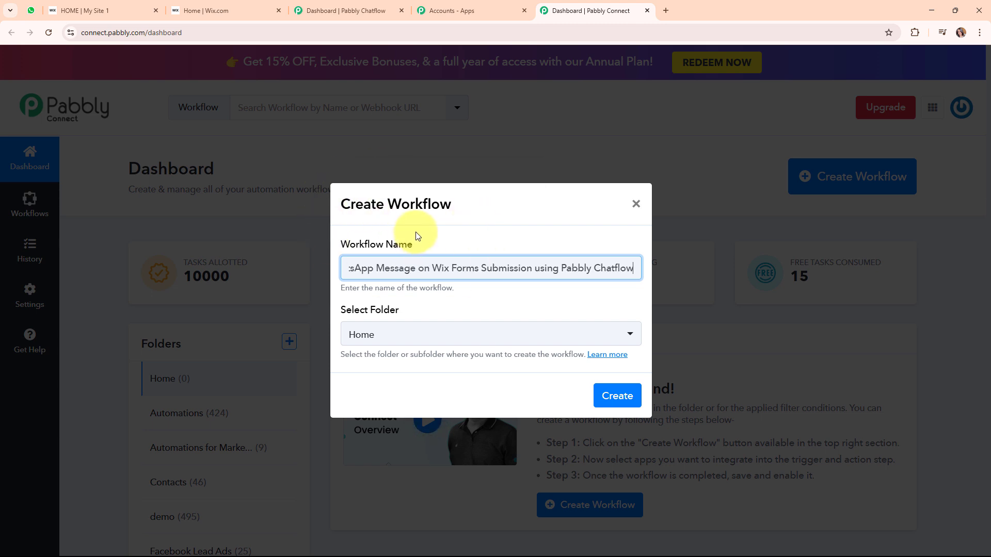
double_click(347, 272)
left_click_drag(347, 272, 641, 271)
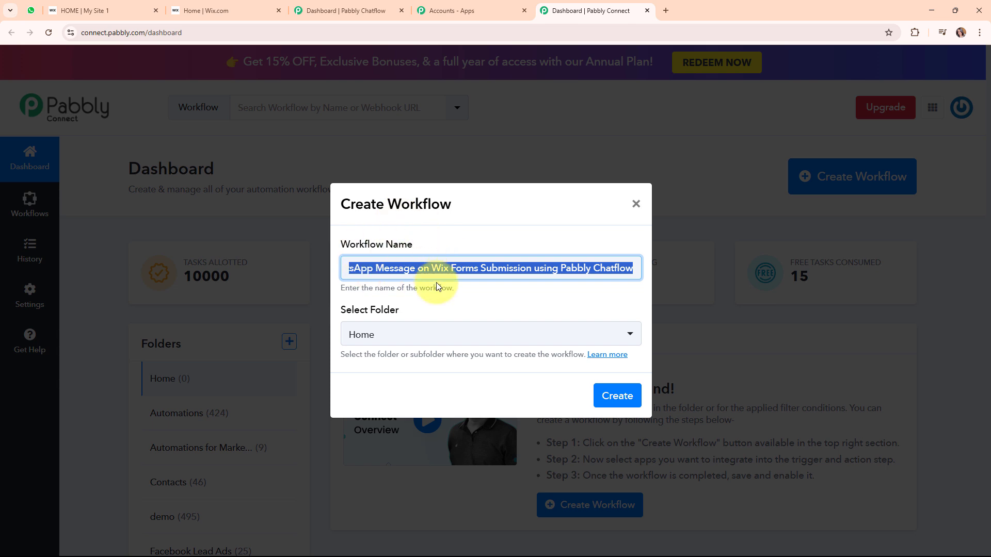
left_click_drag(338, 310, 451, 318)
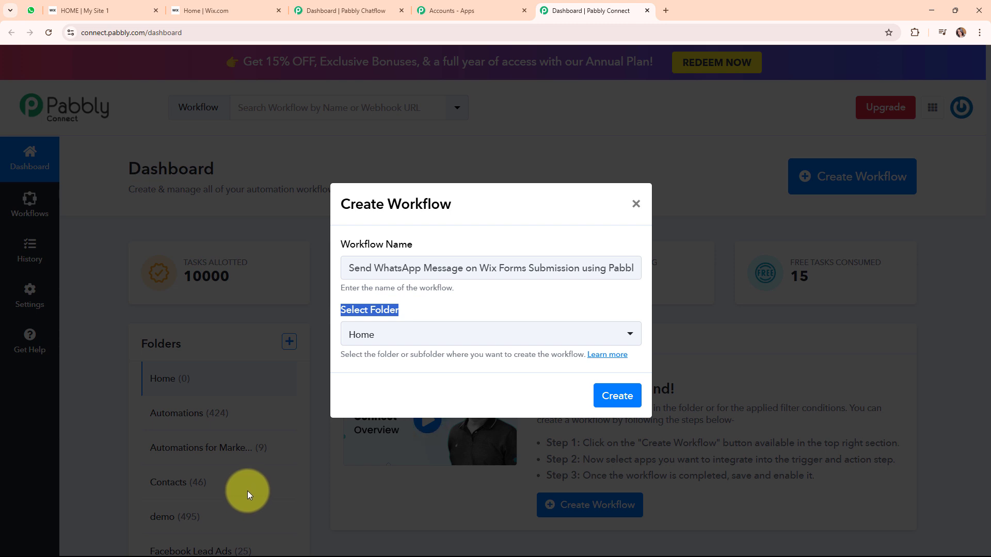
left_click(516, 336)
left_click(435, 163)
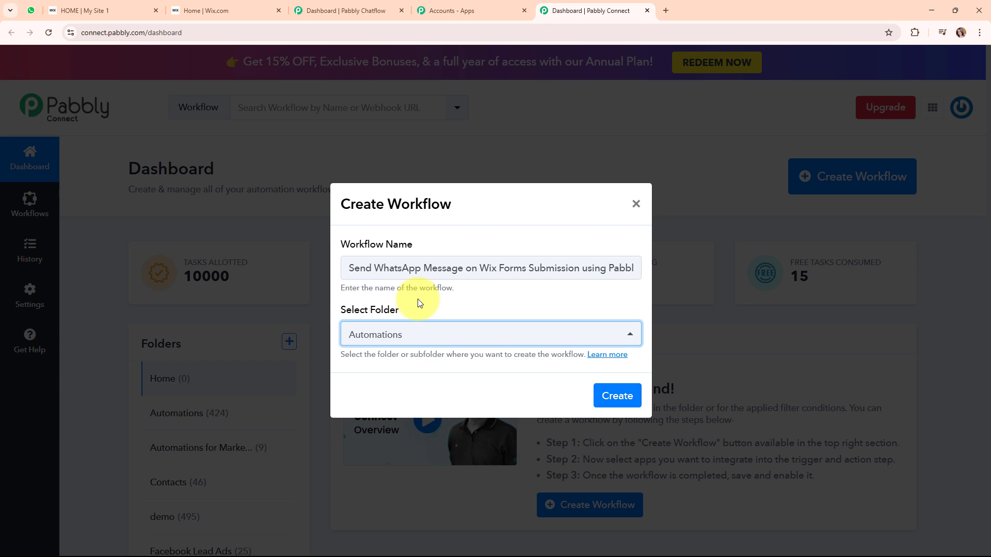
Skim the Learn more help article about folders, then close it.
left_click(610, 355)
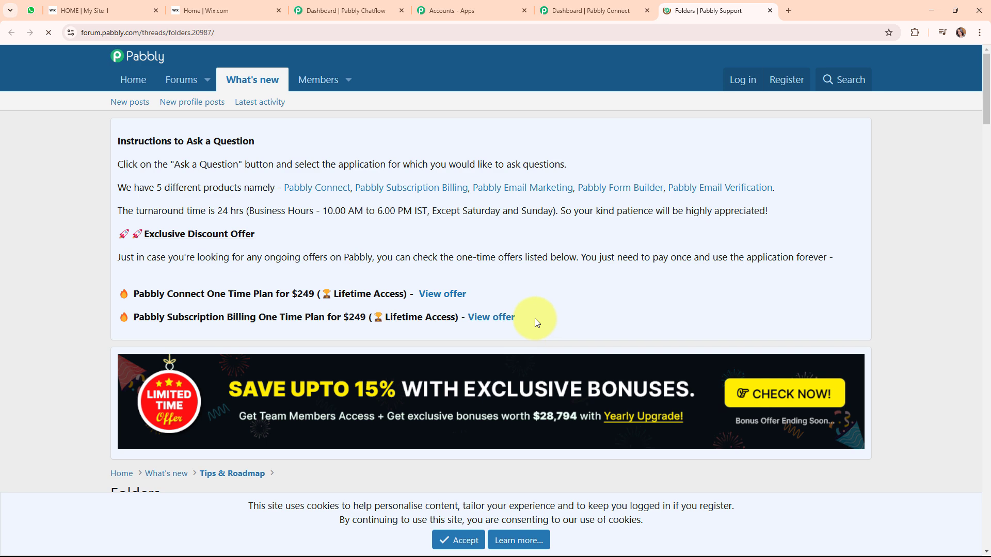
scroll(534, 323, "down", 4)
scroll(535, 321, "down", 7)
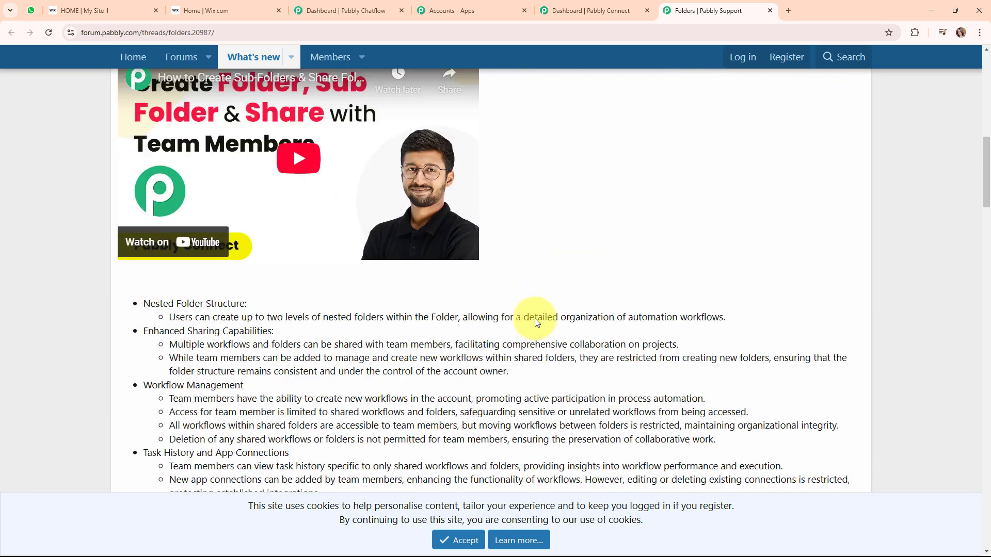
scroll(534, 323, "down", 6)
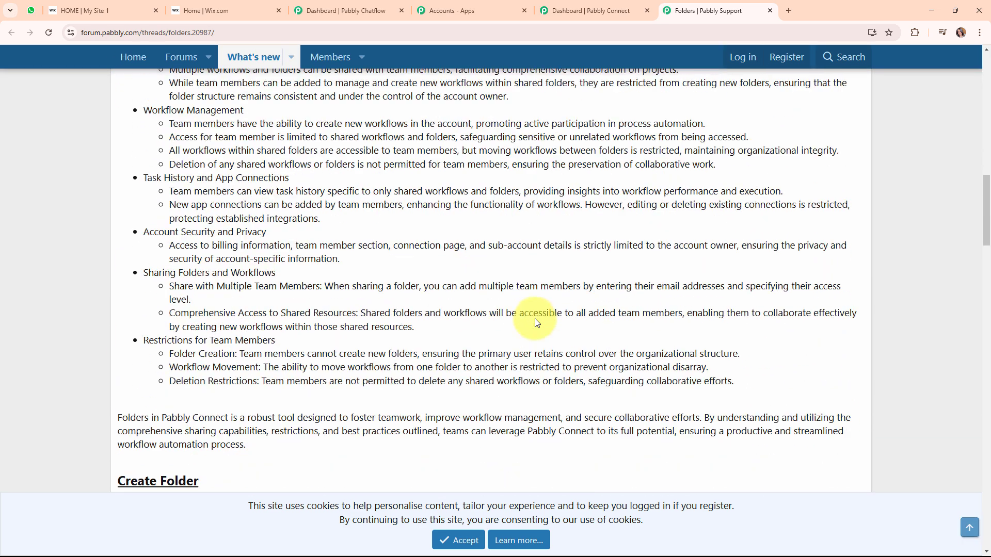
scroll(534, 323, "up", 7)
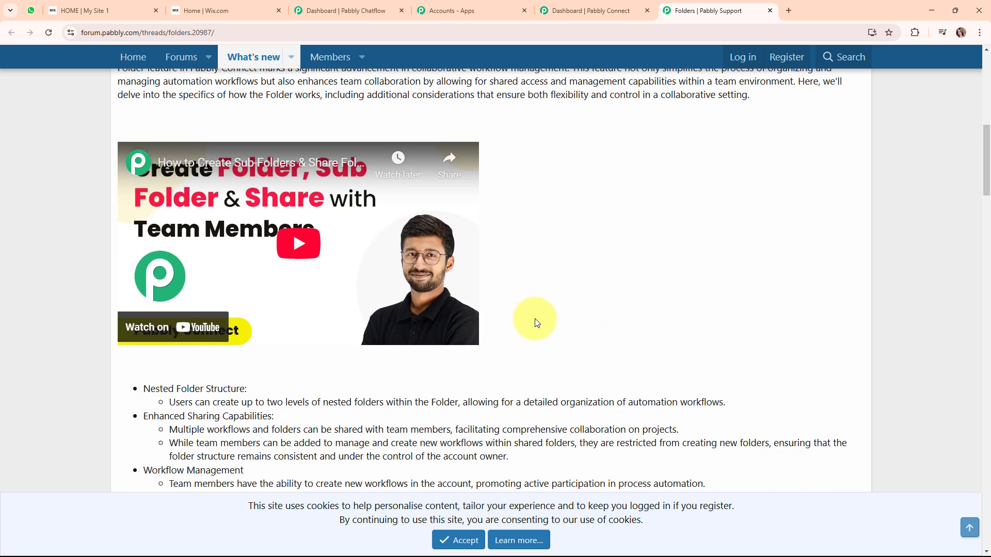
left_click(769, 10)
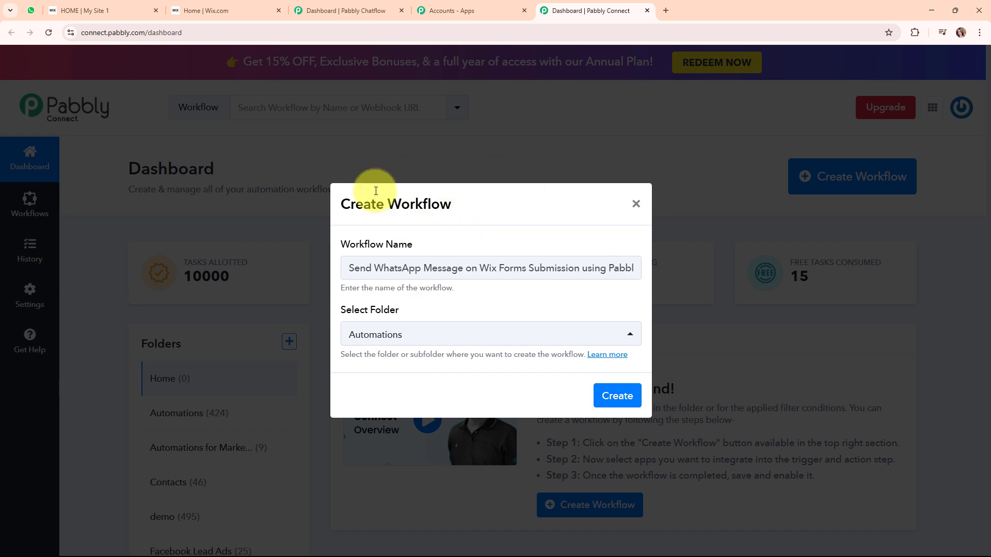
Create the workflow and set its trigger to Wix Forms with the New Form Submission event.
left_click(617, 396)
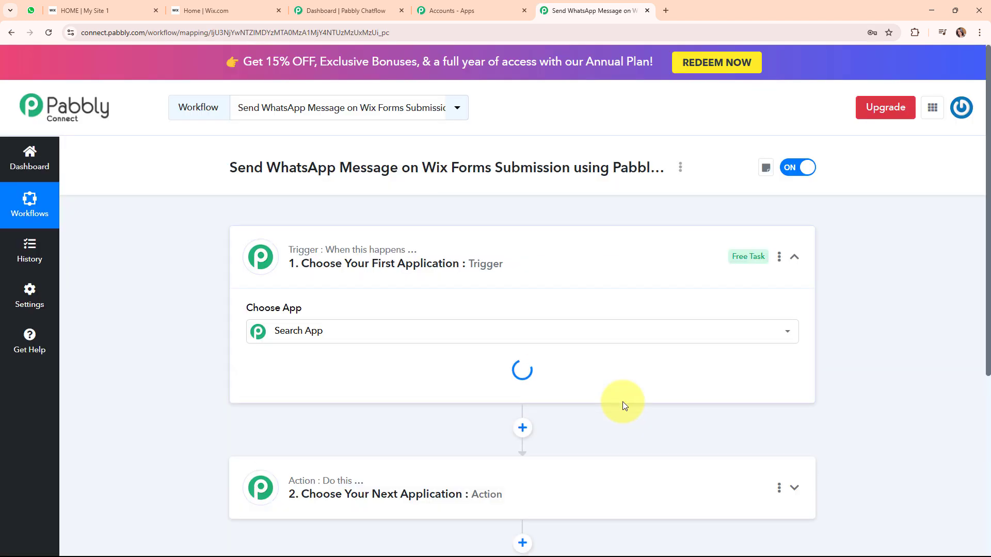
left_click(794, 264)
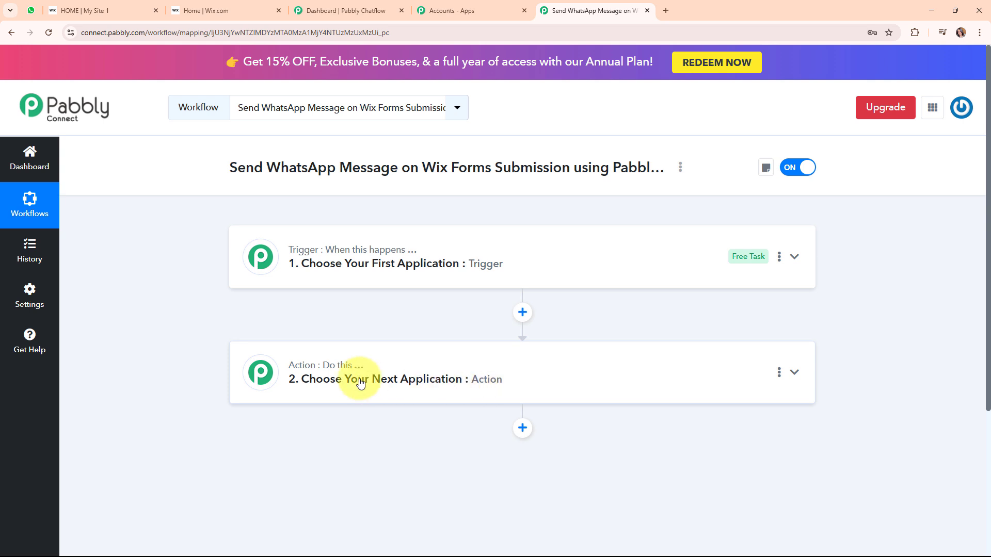
left_click(584, 263)
left_click(354, 319)
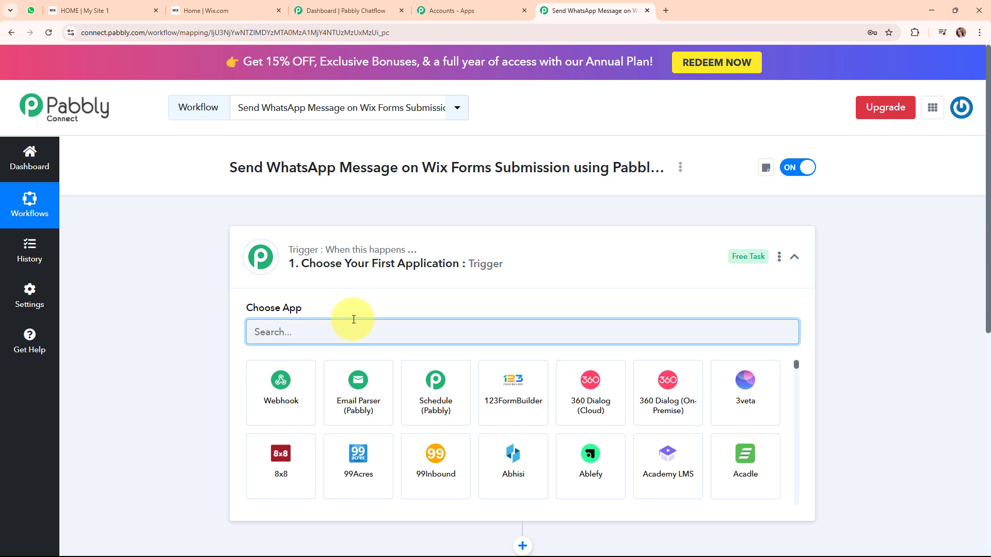
type("wix")
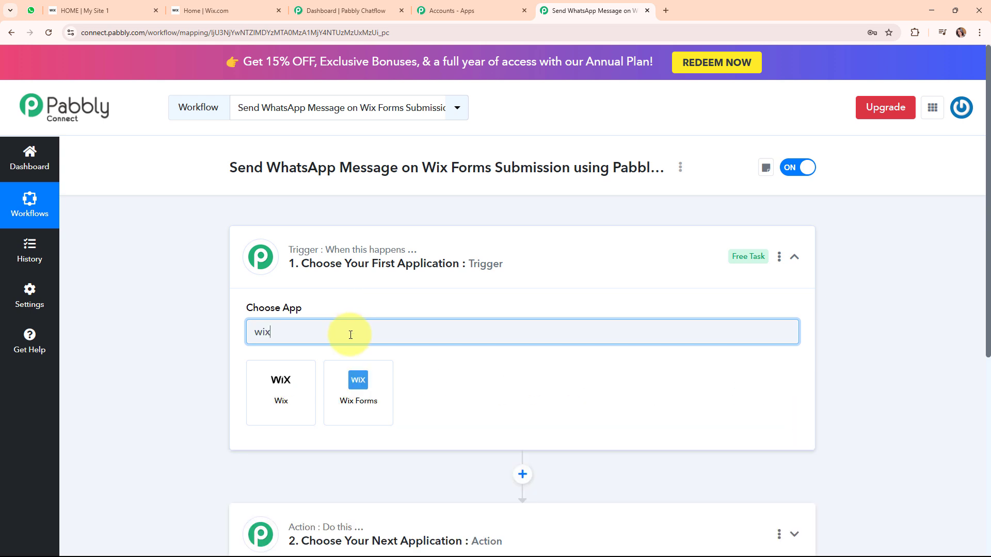
left_click(388, 392)
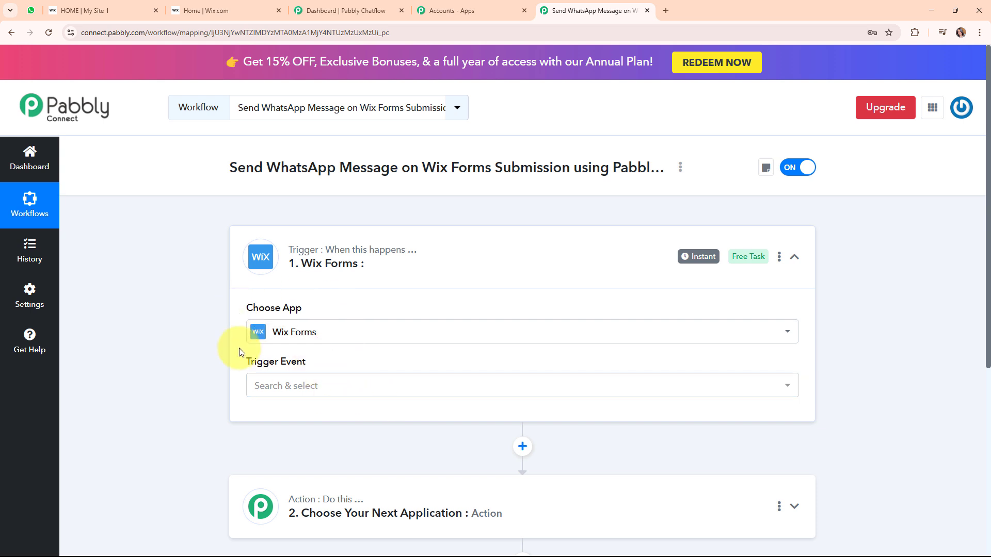
left_click(401, 387)
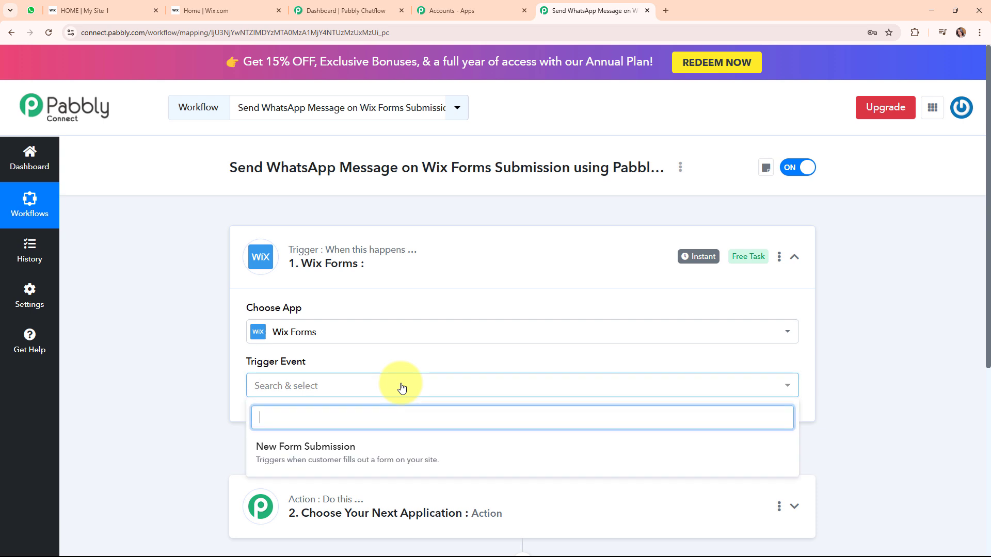
left_click(409, 454)
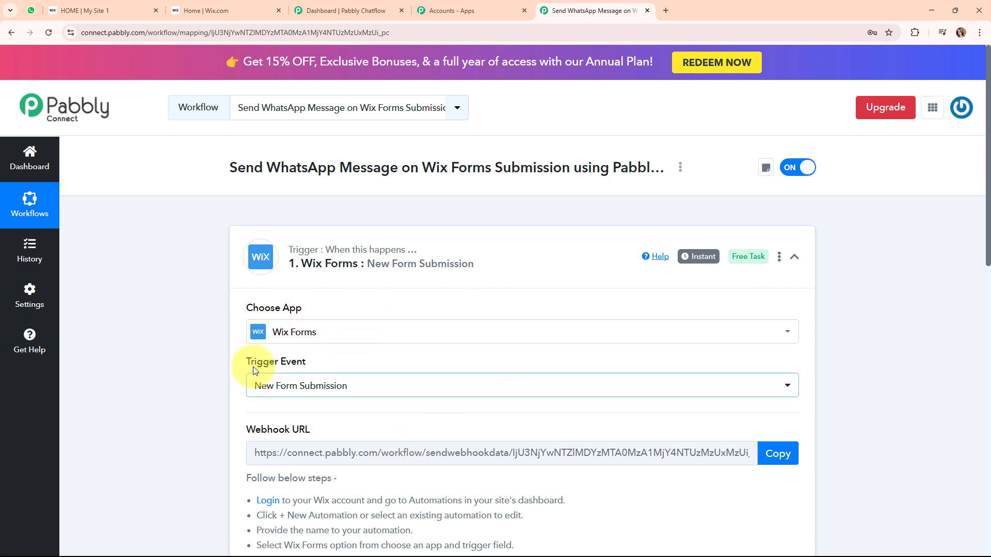
Review the Wix connection instructions and copy the trigger's webhook URL.
triple_click(284, 365)
scroll(462, 355, "down", 3)
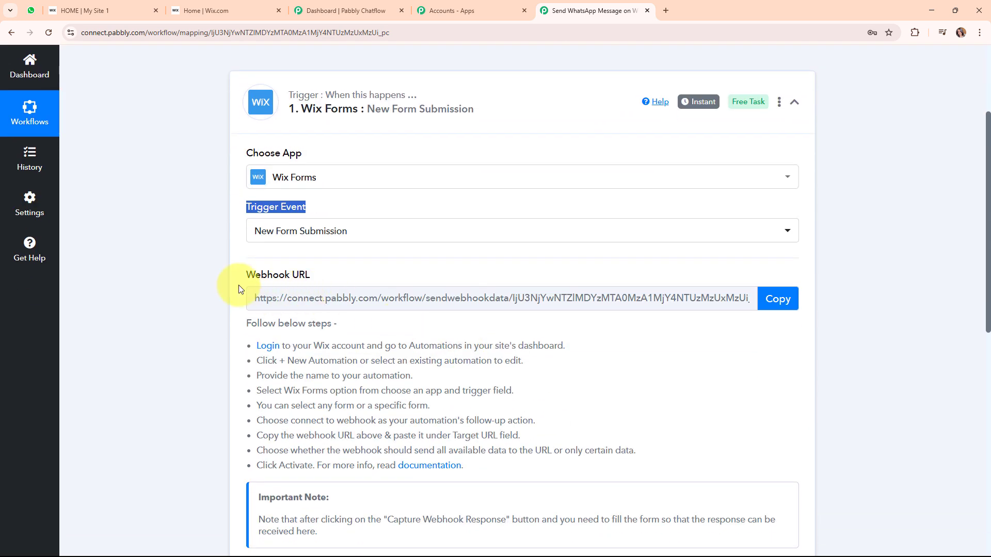
left_click_drag(238, 285, 347, 284)
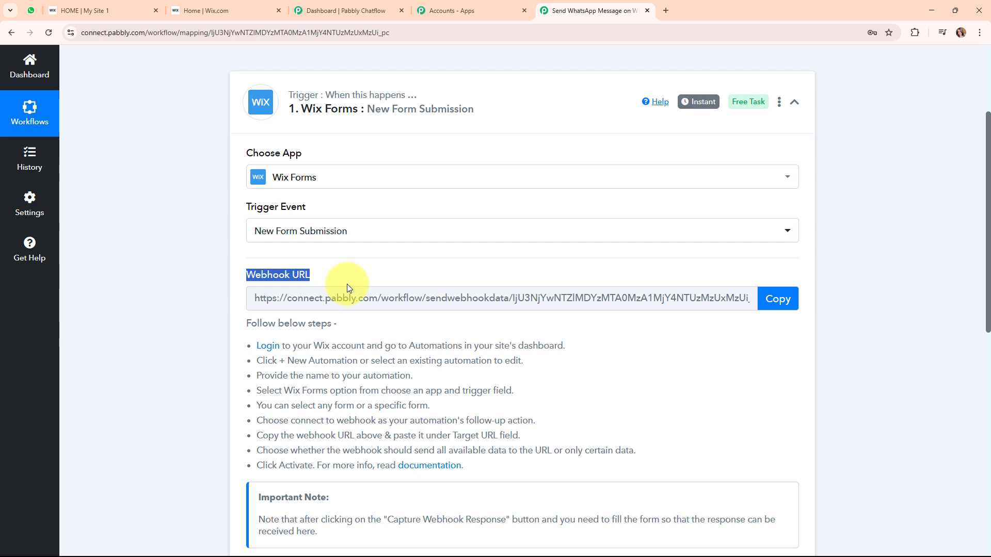
left_click_drag(250, 344, 618, 461)
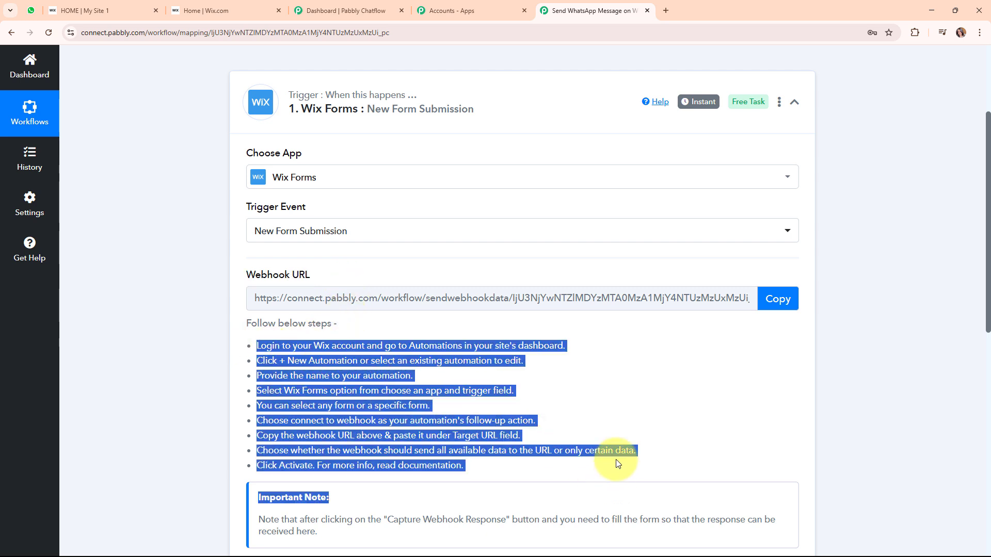
left_click(781, 302)
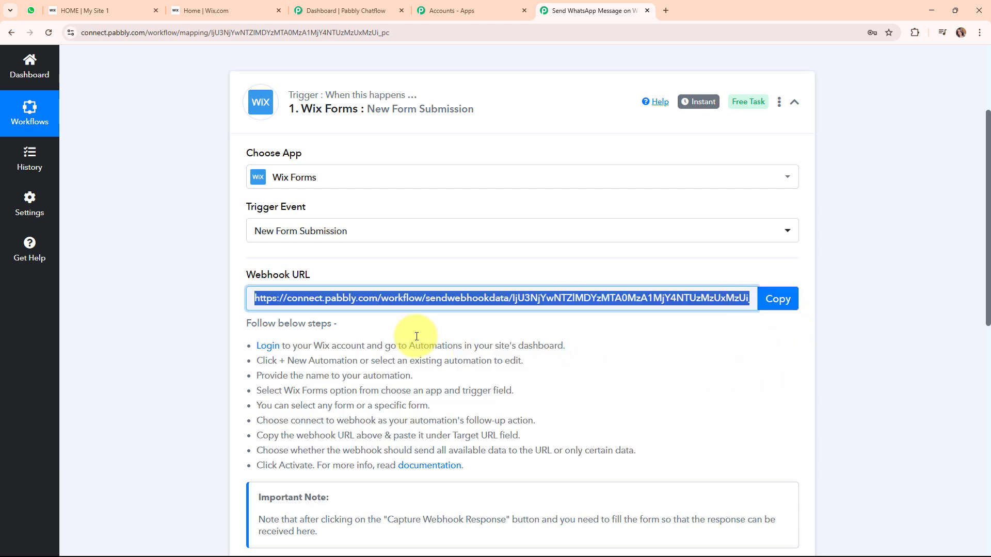
left_click(207, 10)
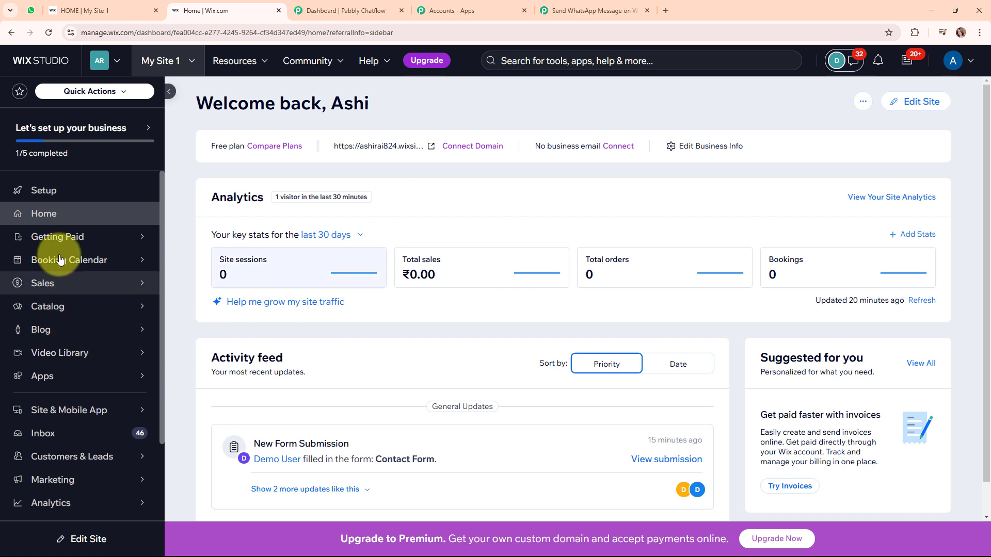
Start a new Wix automation from scratch and rename it 'New Lead'.
scroll(72, 299, "down", 2)
mouse_move(66, 433)
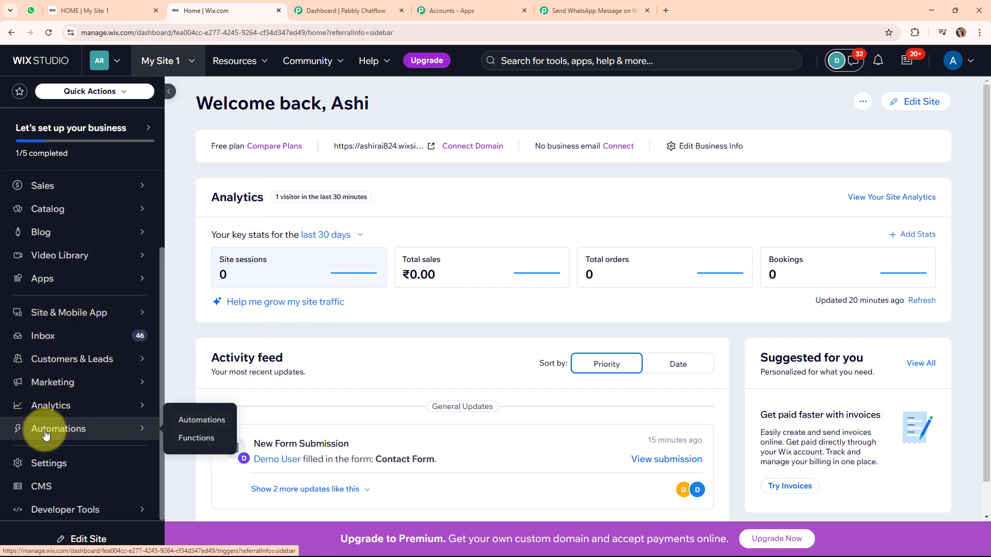
left_click(68, 435)
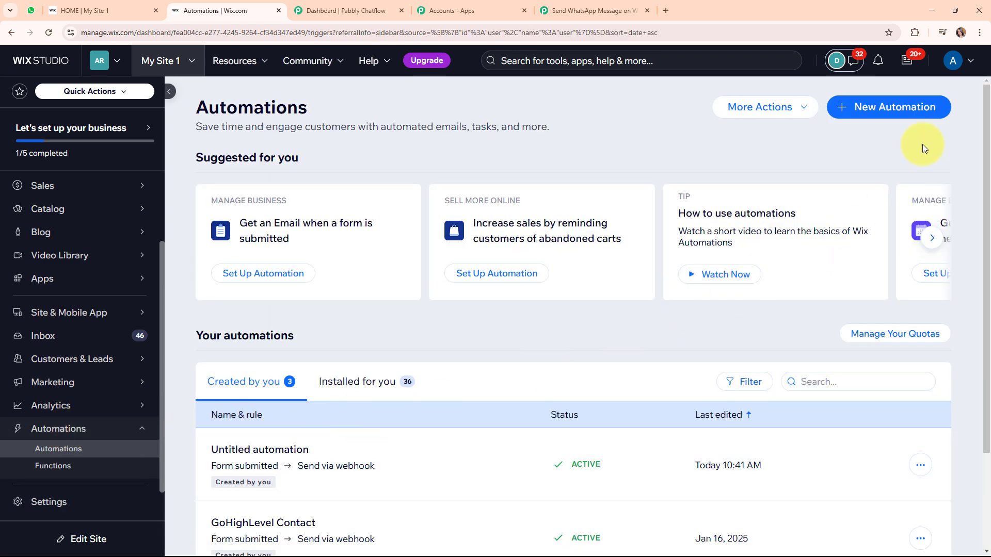
left_click(921, 107)
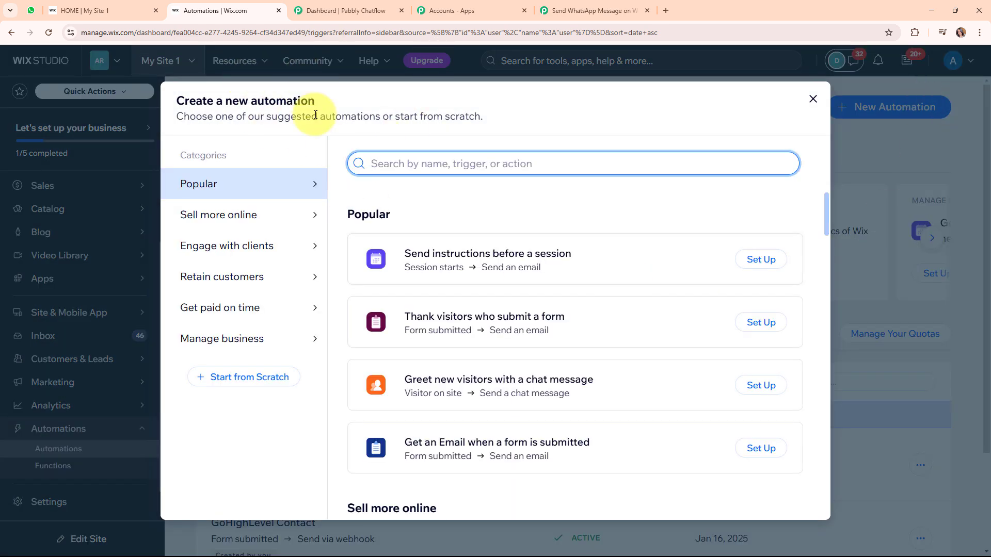
left_click(240, 380)
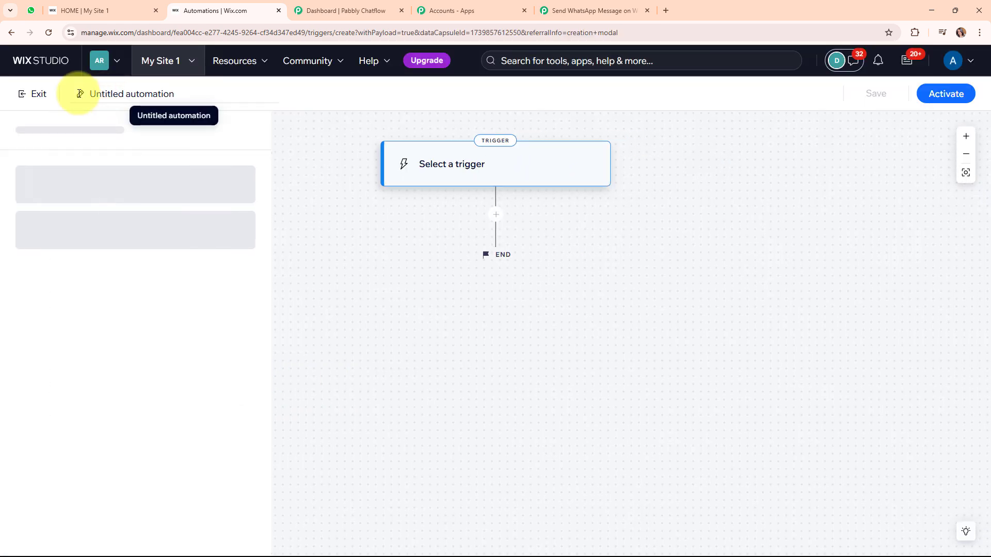
left_click(205, 93)
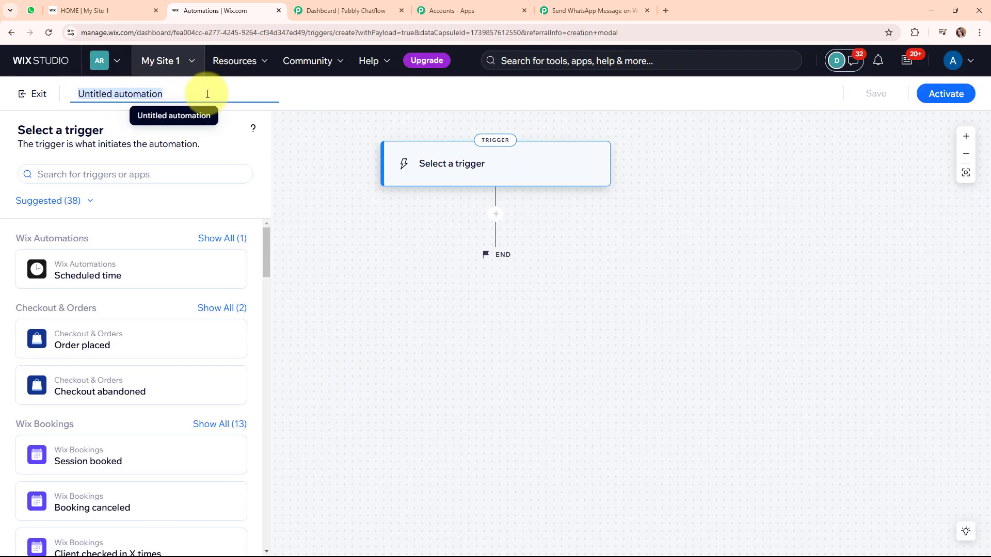
key("BackSpace")
type("New")
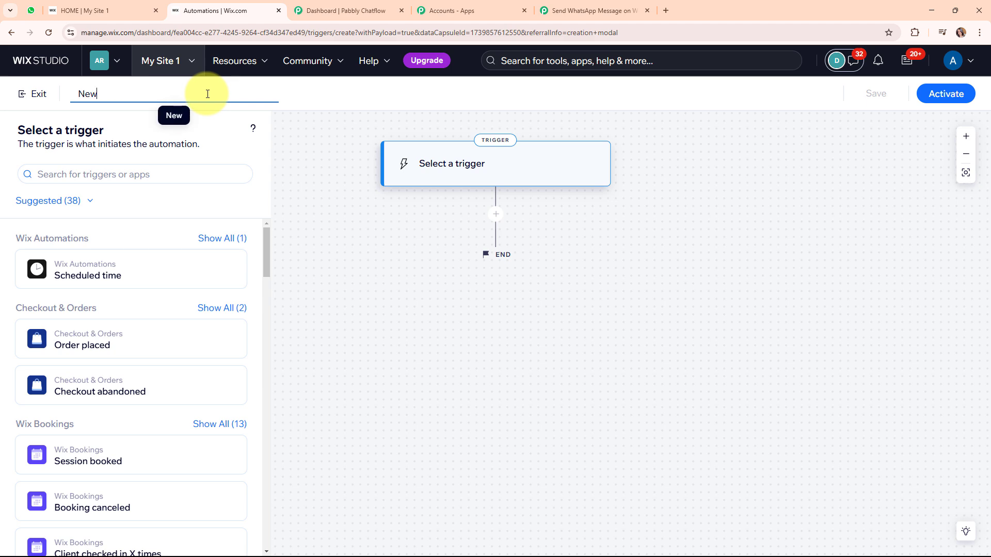
type(" Lead")
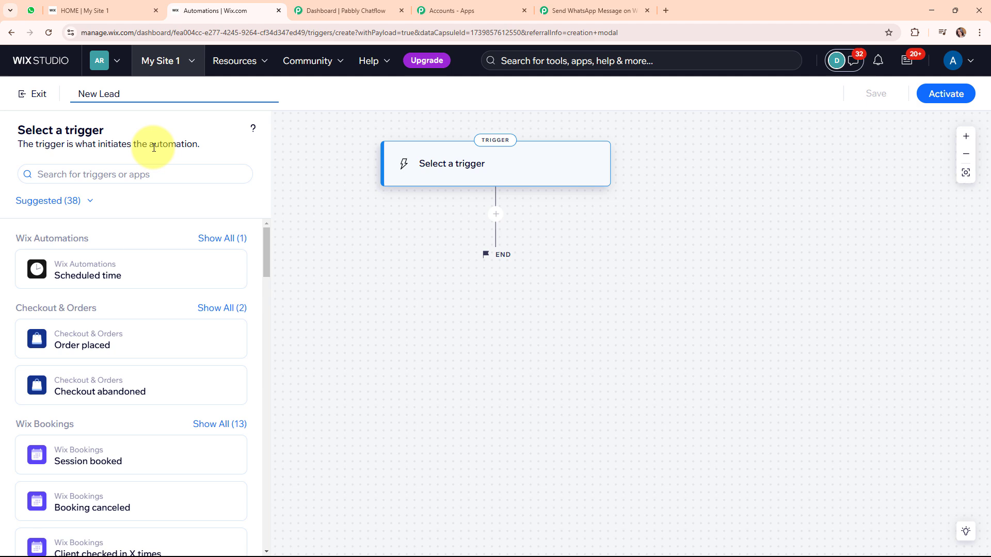
Set the trigger to Wix Forms 'Form submitted' for any form and apply it.
scroll(77, 258, "down", 5)
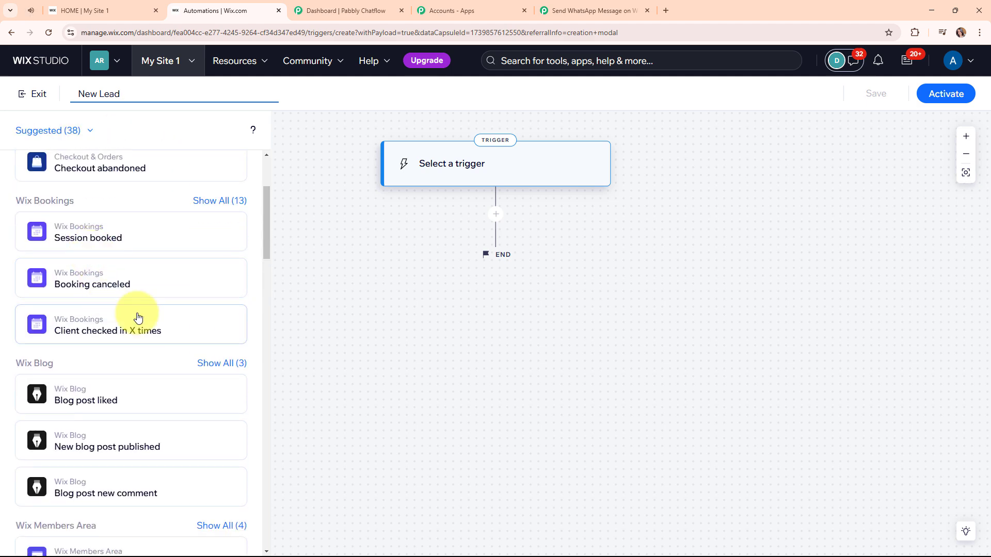
scroll(138, 317, "down", 9)
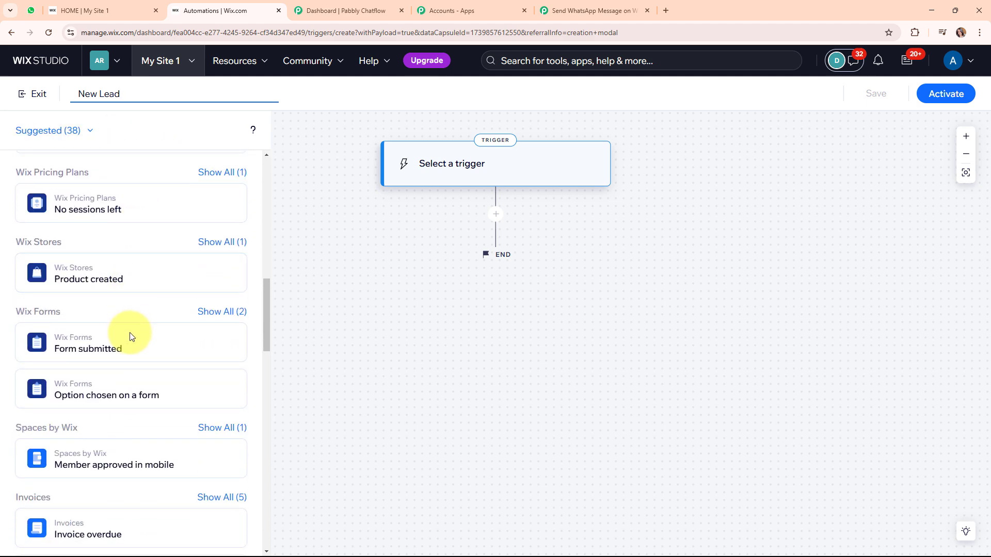
left_click(95, 349)
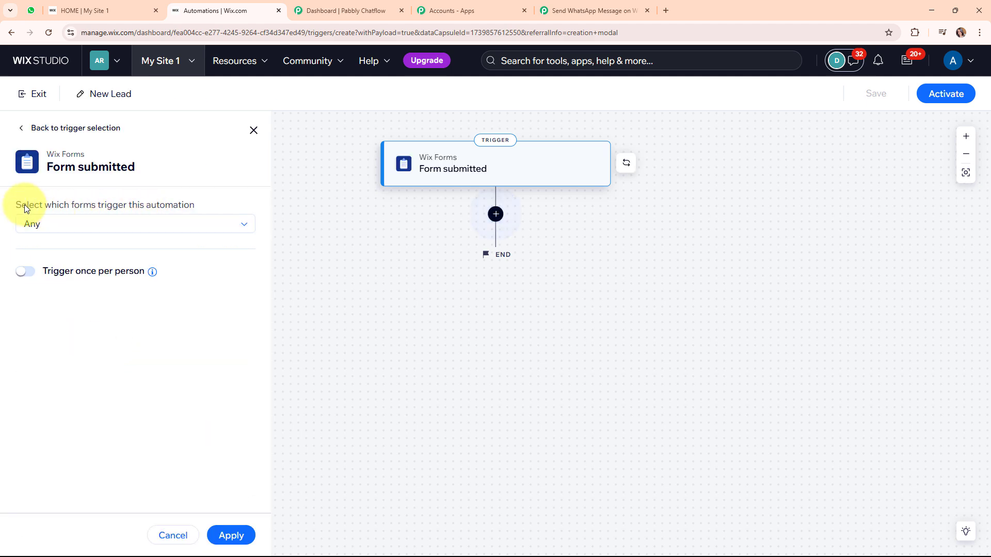
left_click(200, 228)
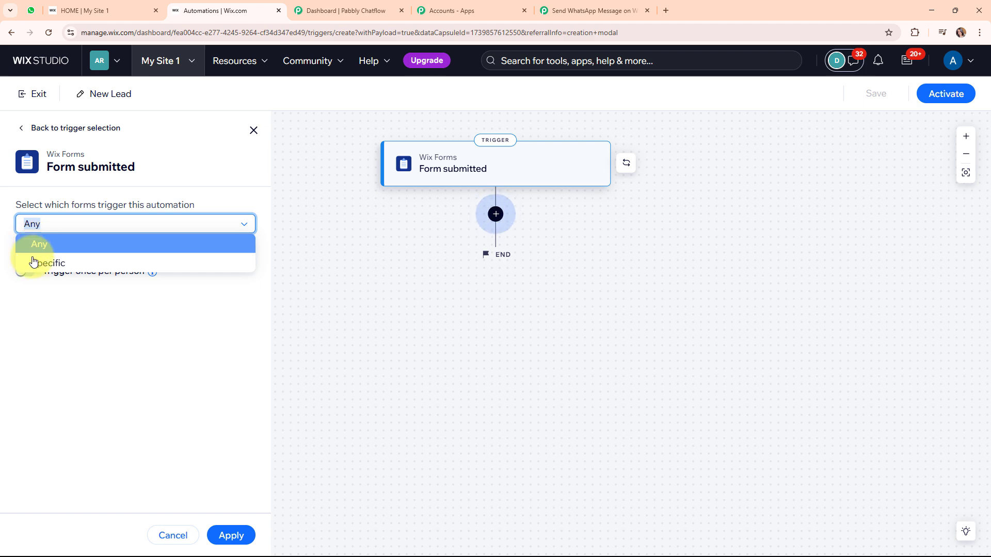
left_click(63, 251)
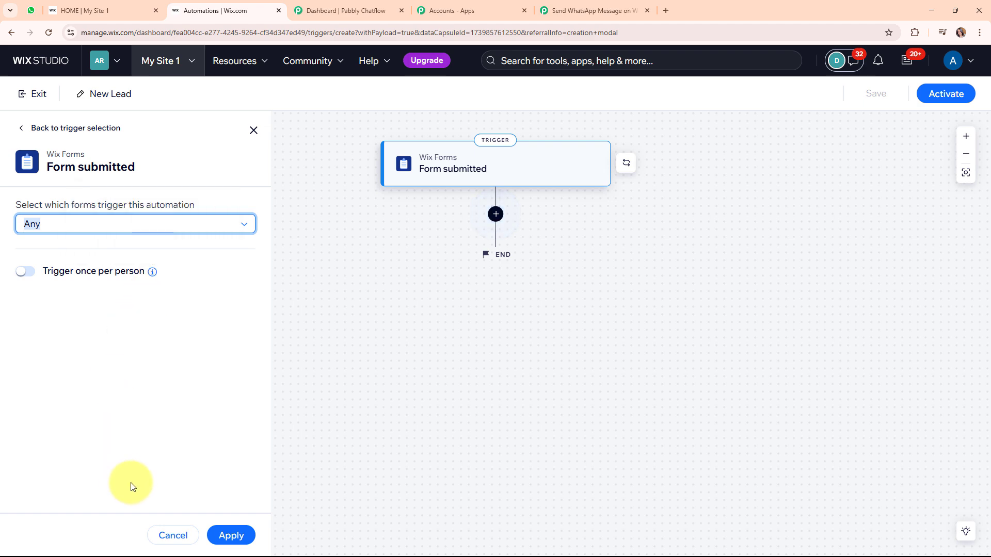
left_click(239, 539)
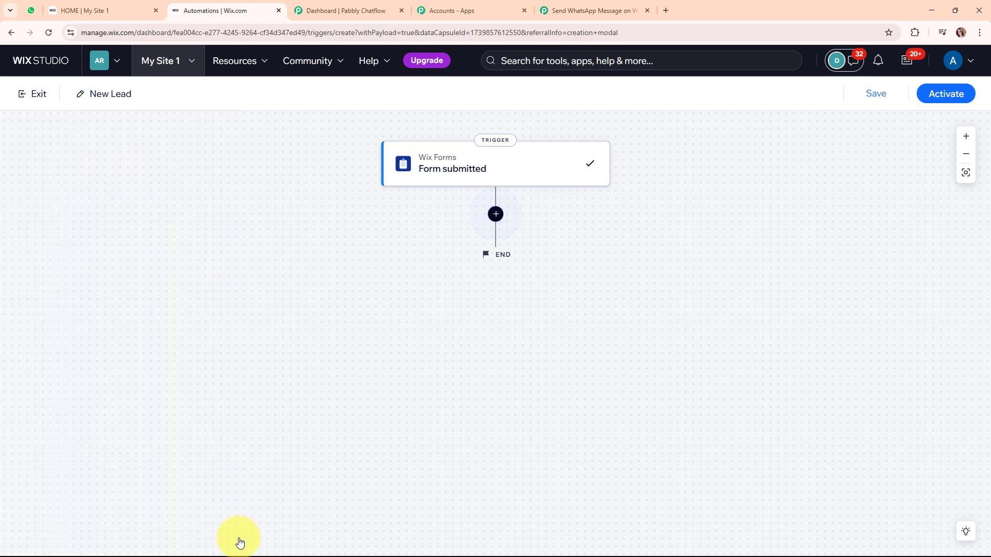
Add a Send via webhook action targeting the pasted Pabbly URL, then activate New Lead.
left_click(496, 214)
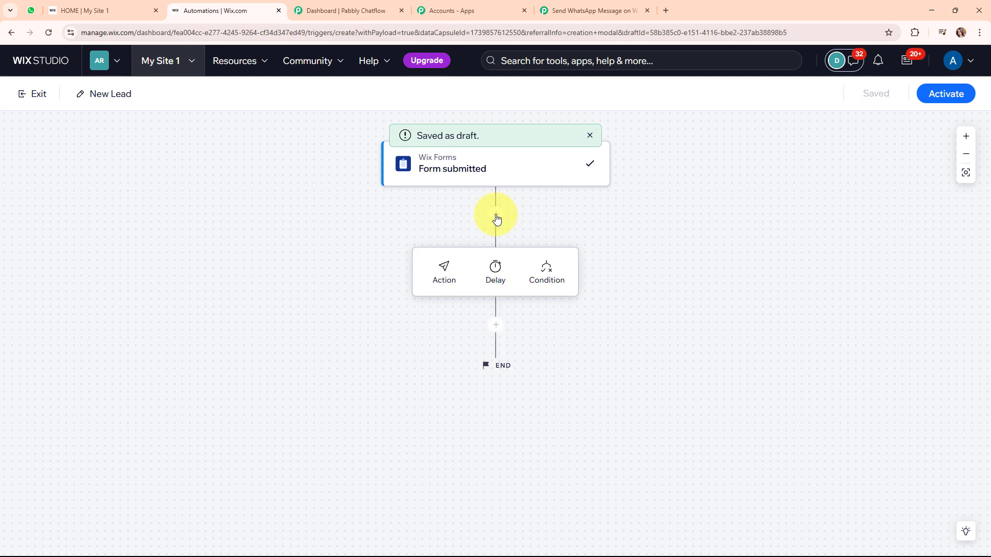
left_click(445, 272)
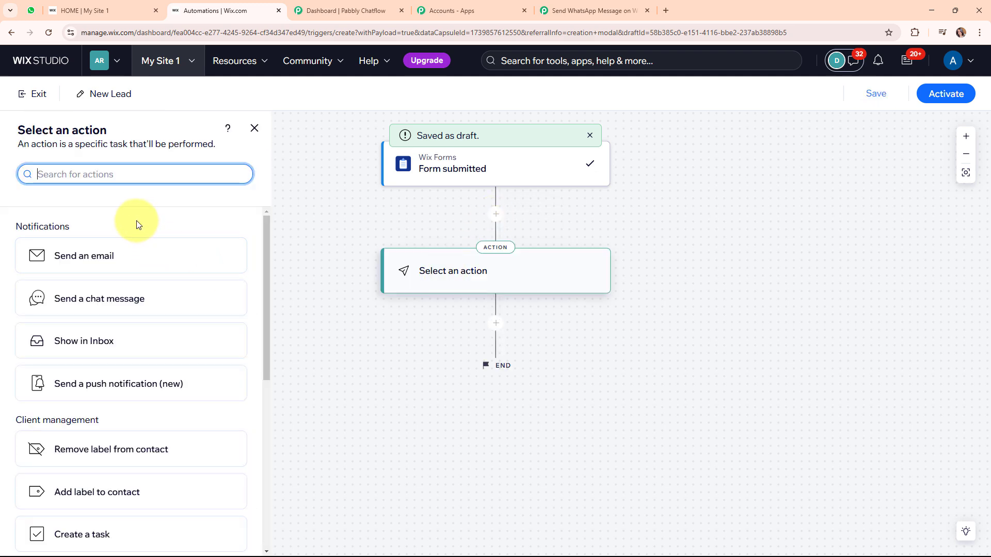
scroll(136, 221, "down", 7)
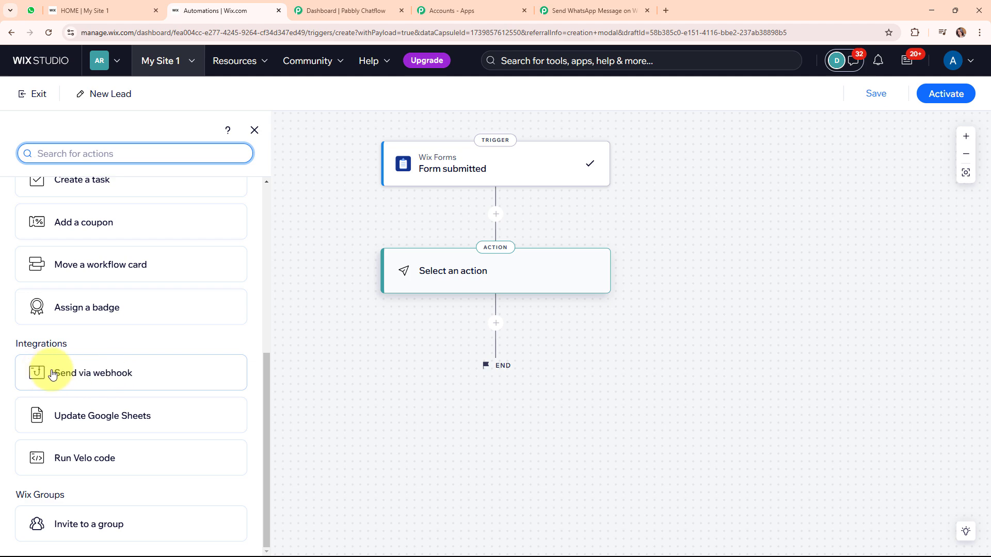
left_click(155, 375)
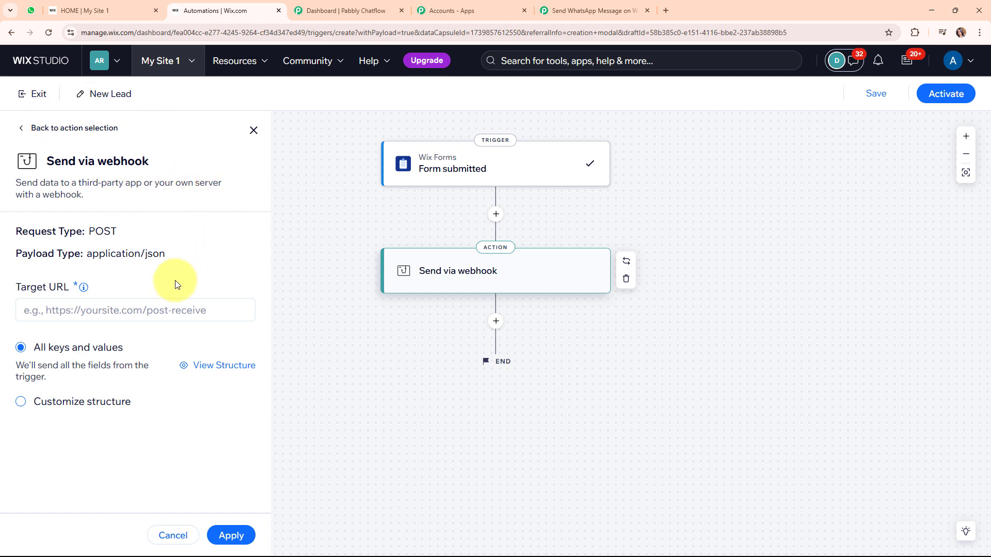
left_click(47, 308)
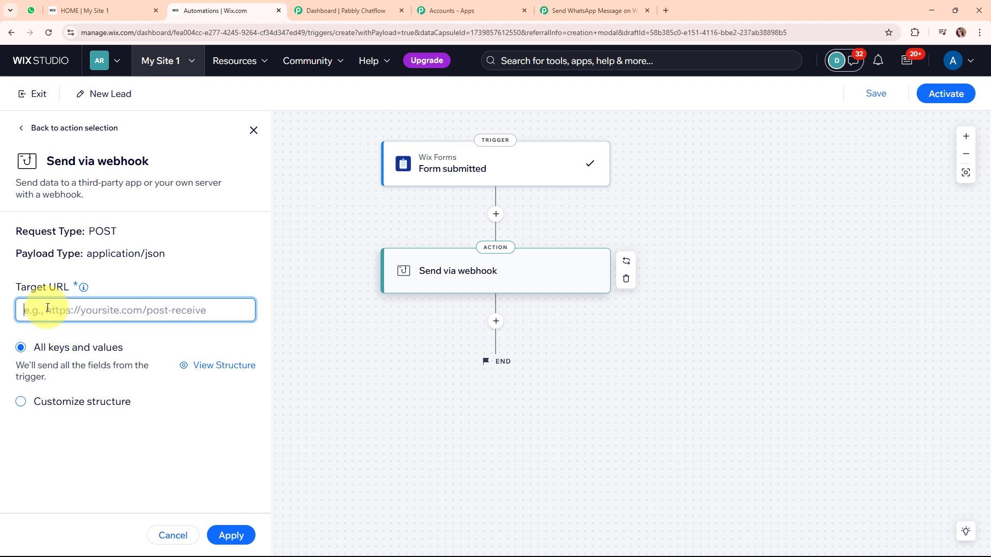
key("ctrl+v")
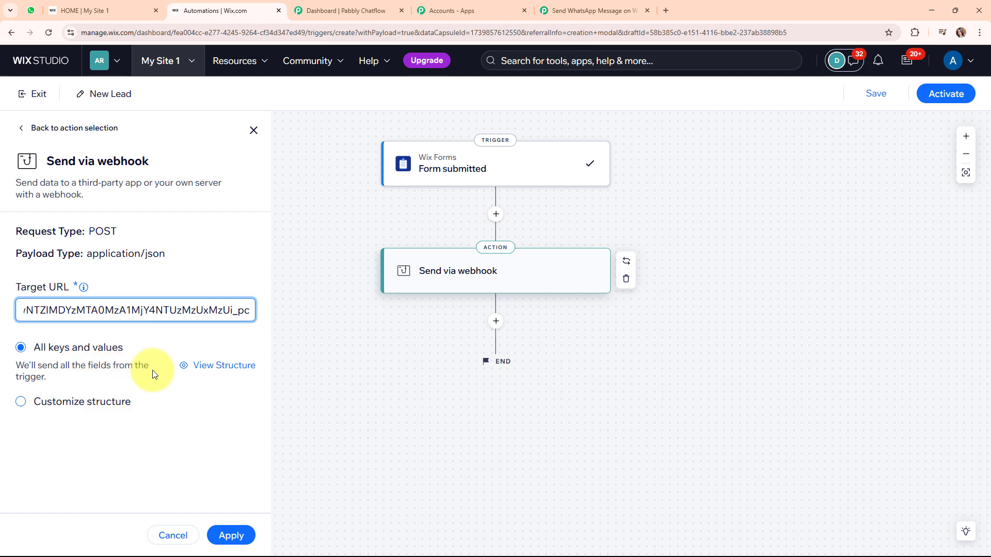
left_click(231, 535)
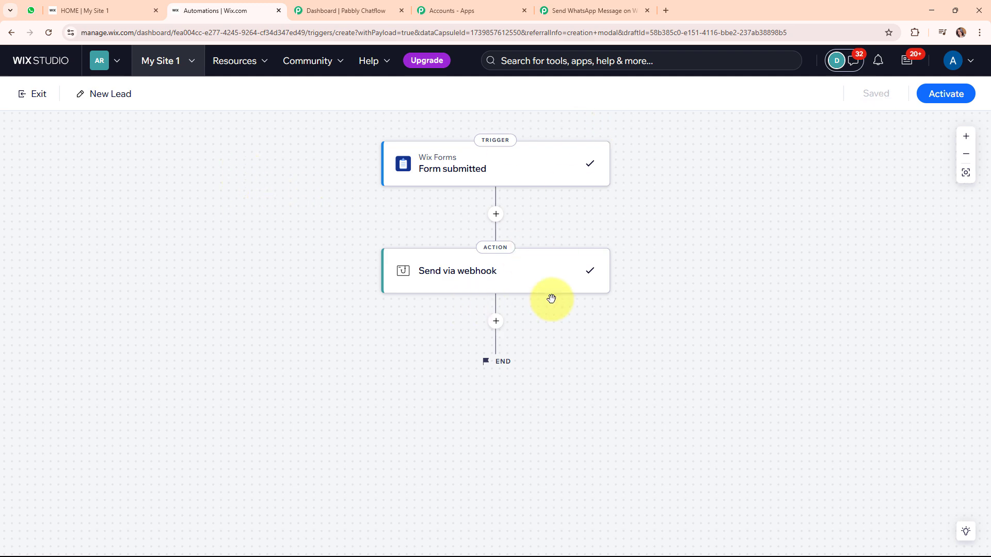
left_click(945, 95)
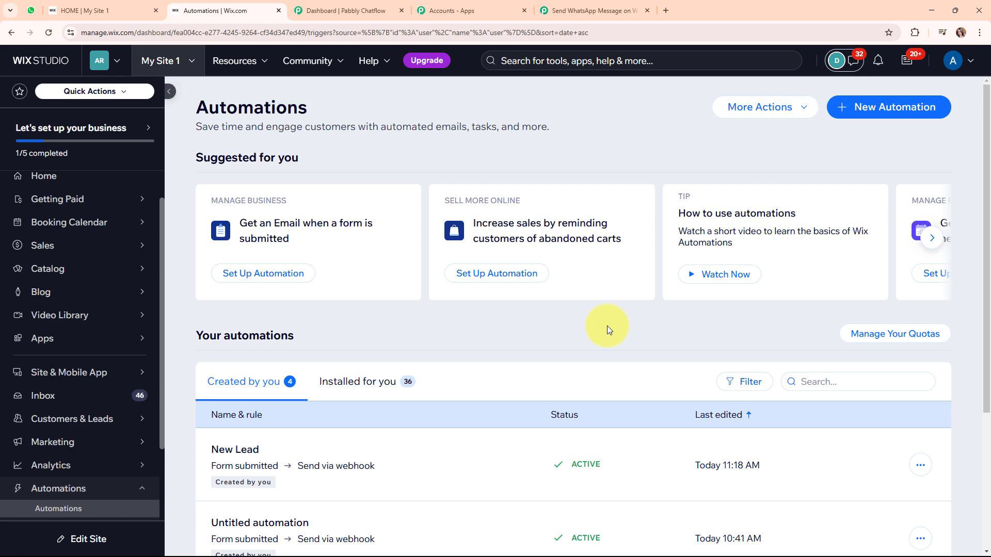
left_click(580, 7)
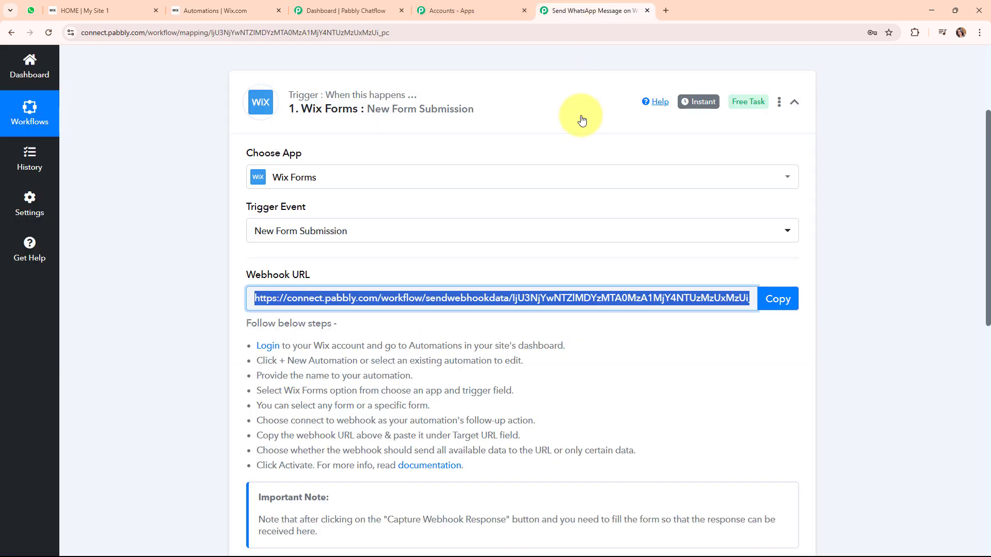
Scroll to Capture Webhook Response in Pabbly, then bring up the Wix site's contact form.
scroll(653, 333, "down", 6)
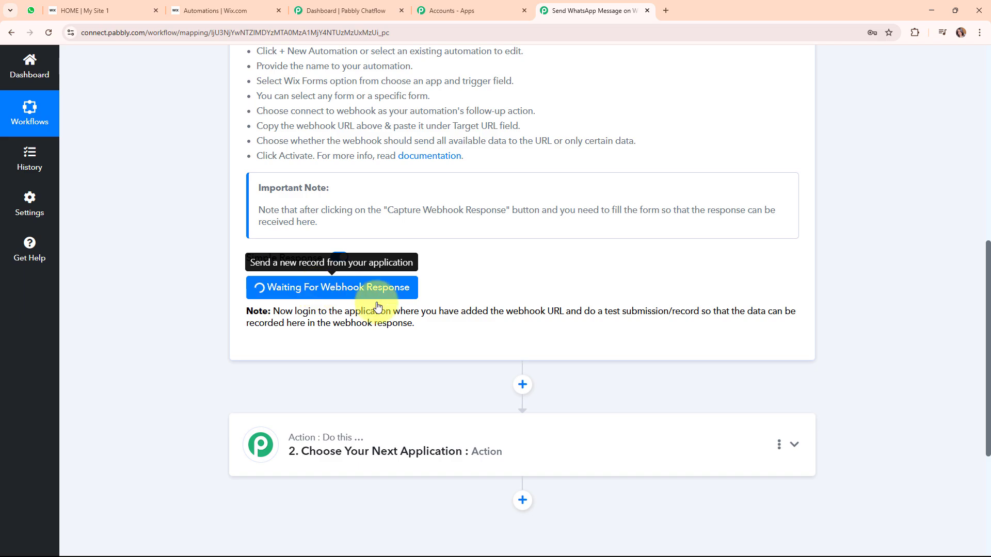
left_click(135, 9)
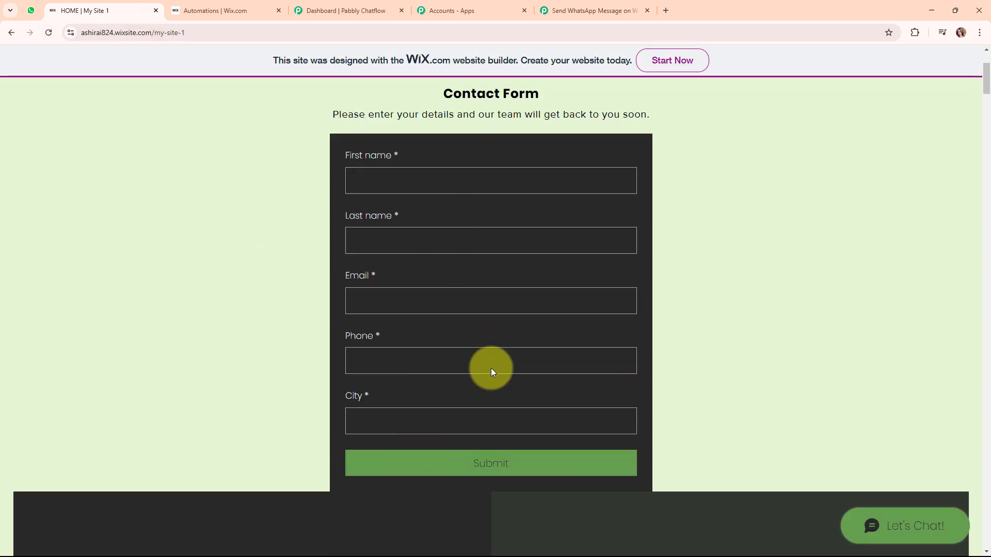
Autofill the contact form with saved test-lead details, capitalise Last name 'Lead', add country-coded phone, and submit.
left_click(450, 172)
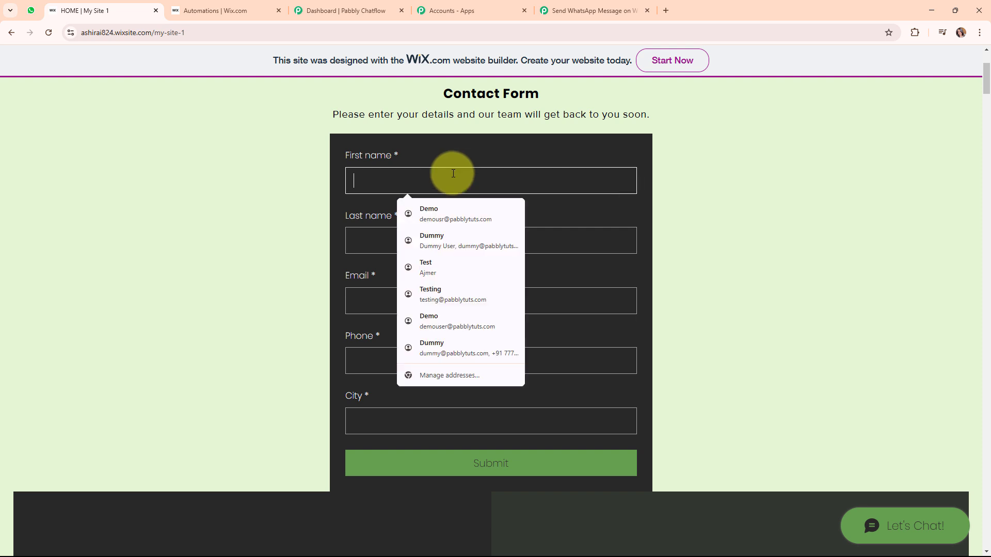
left_click(460, 271)
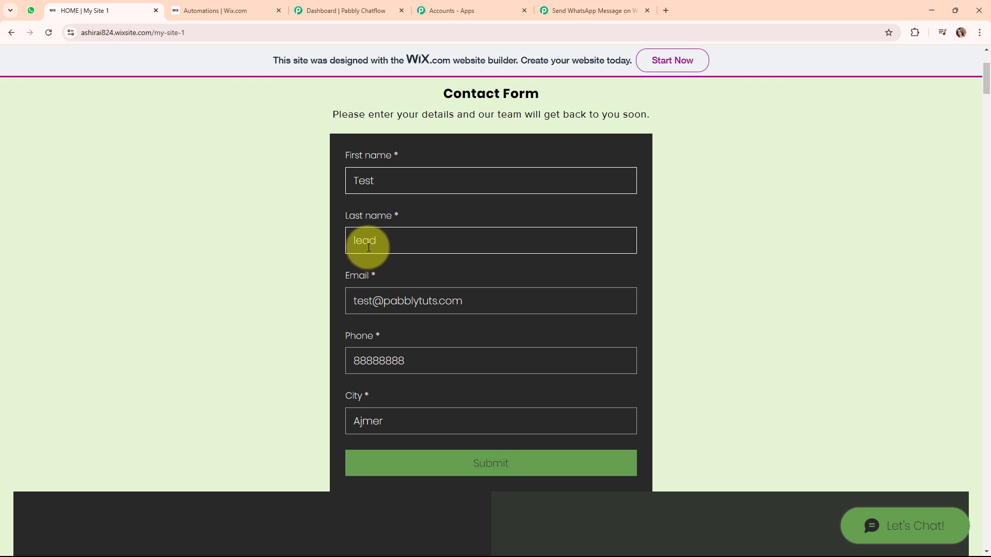
key("Tab")
key("Home")
key("Delete")
type("L")
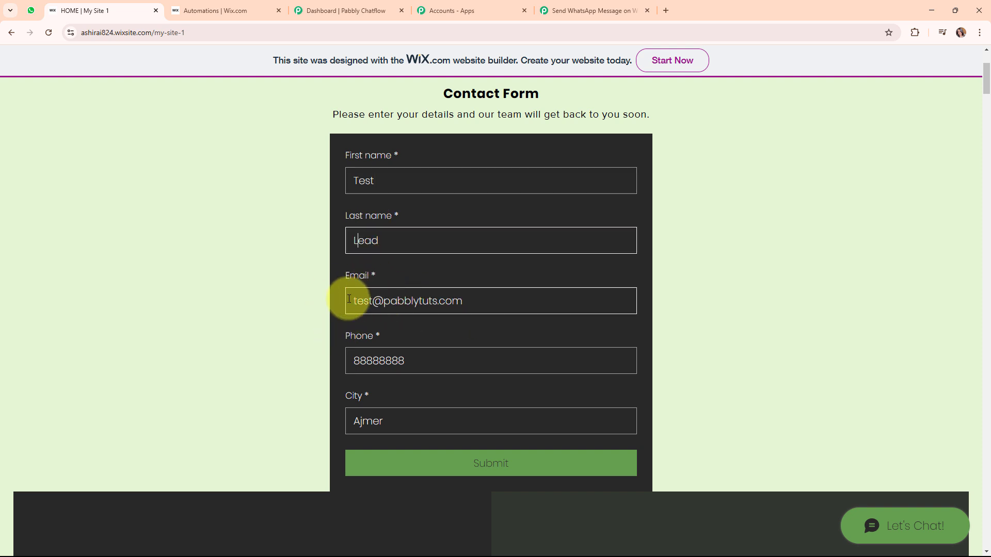
left_click(416, 360)
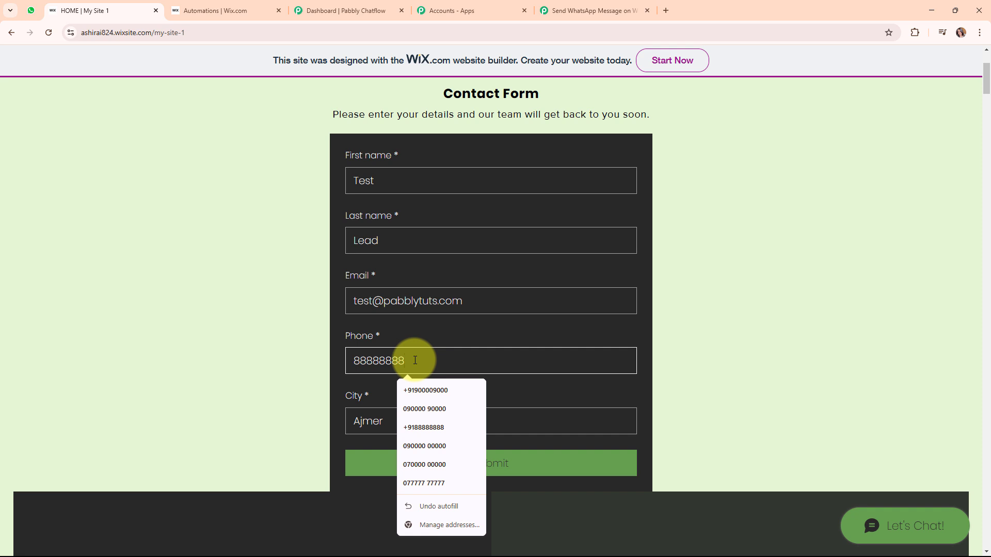
left_click(437, 390)
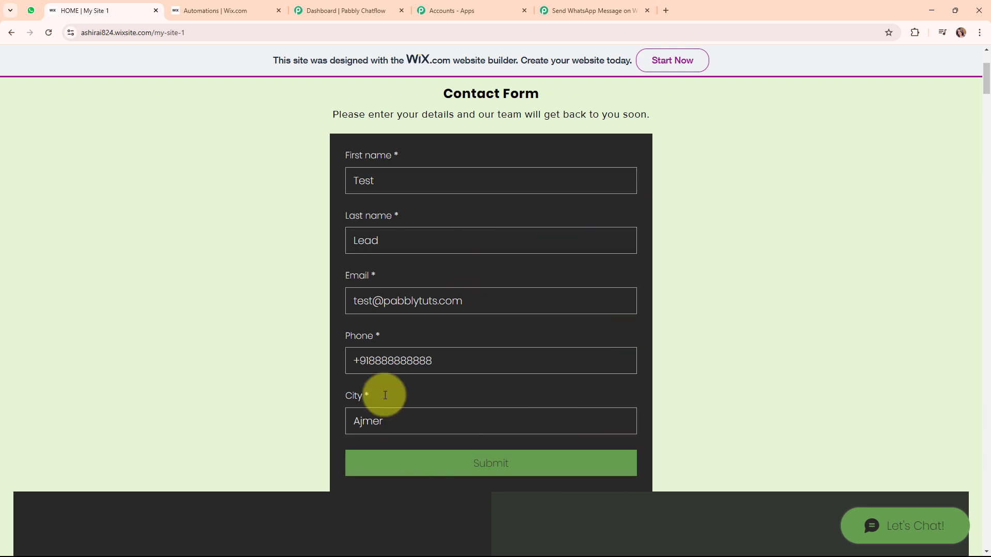
left_click(504, 461)
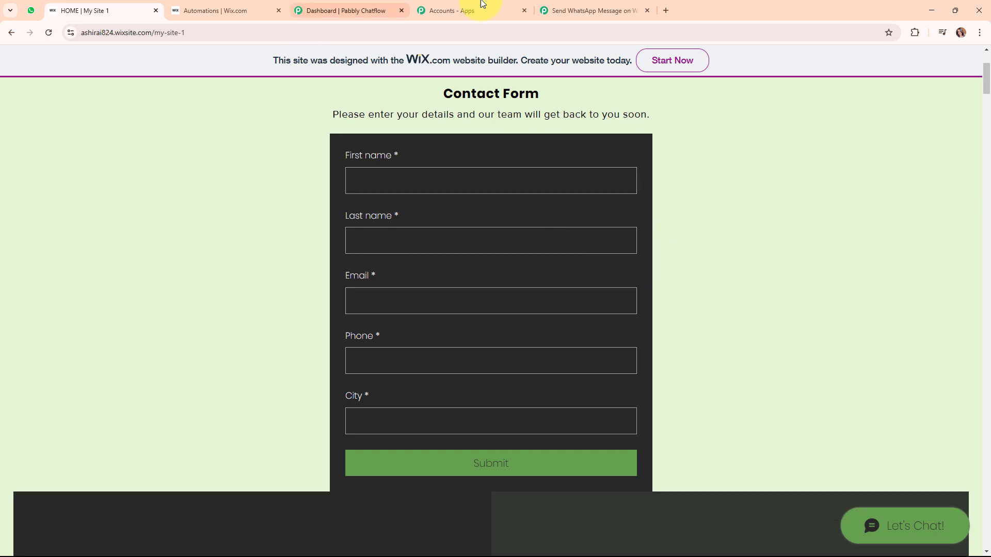
Check the captured city, phone, email, last name and first name values in the trigger's response.
left_click(547, 9)
scroll(898, 351, "down", 5)
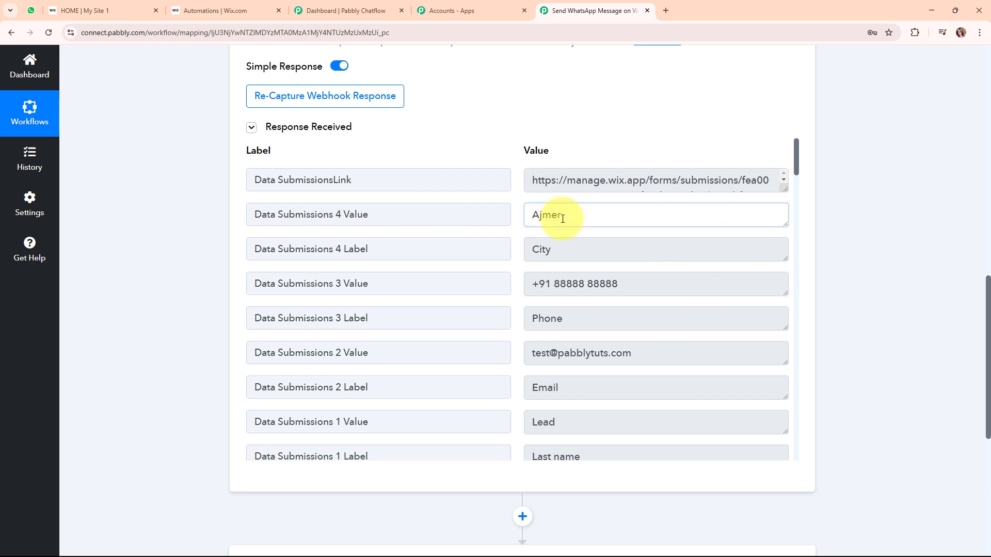
left_click(550, 214)
left_click(686, 287)
left_click(561, 364)
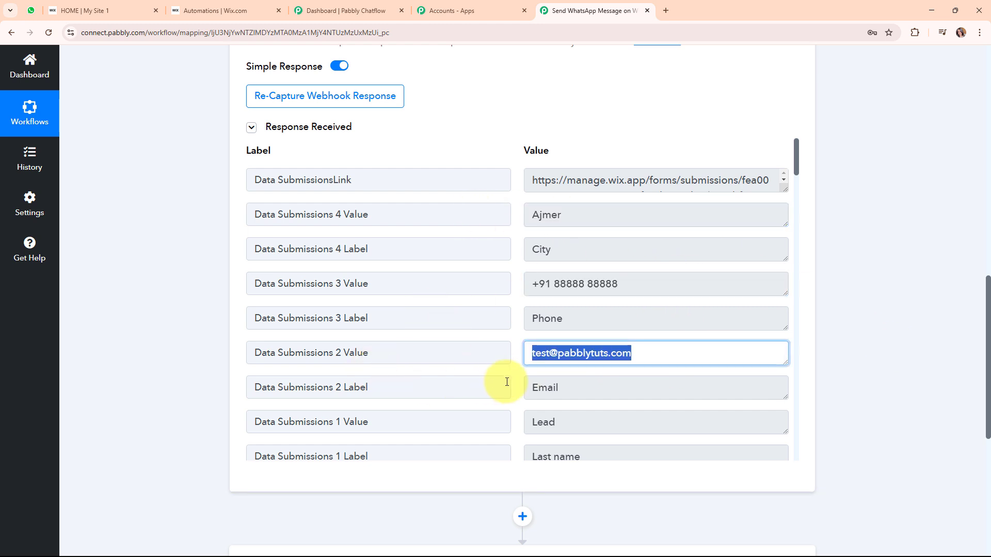
scroll(594, 387, "down", 3)
left_click(614, 267)
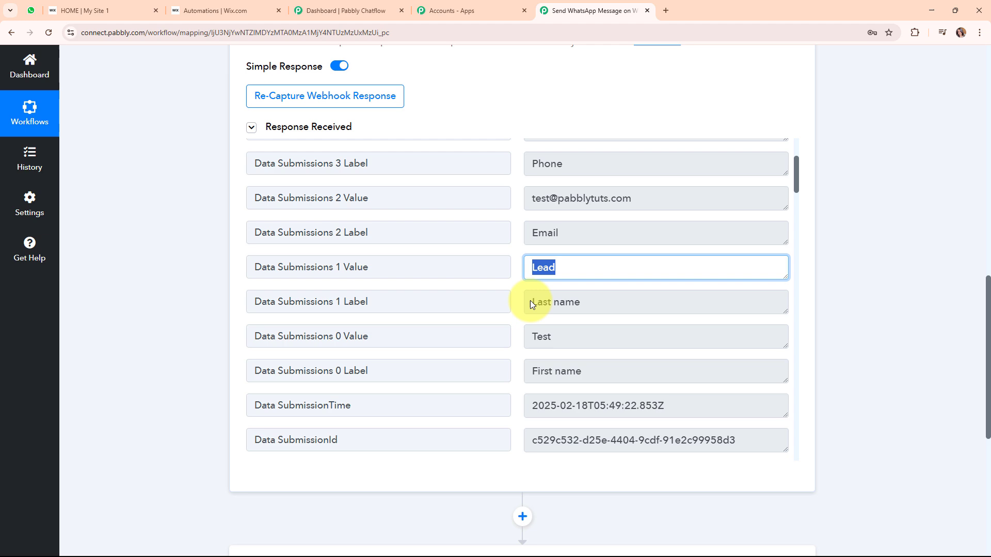
left_click(622, 333)
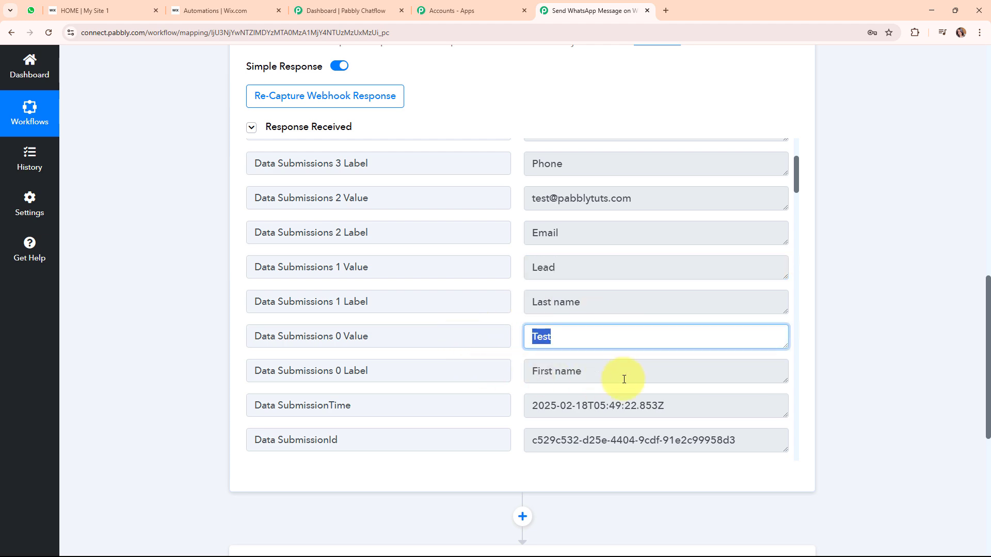
Review the rest of the Response Received data and collapse the Wix Forms trigger step.
scroll(626, 380, "down", 5)
scroll(625, 380, "down", 3)
scroll(856, 373, "up", 15)
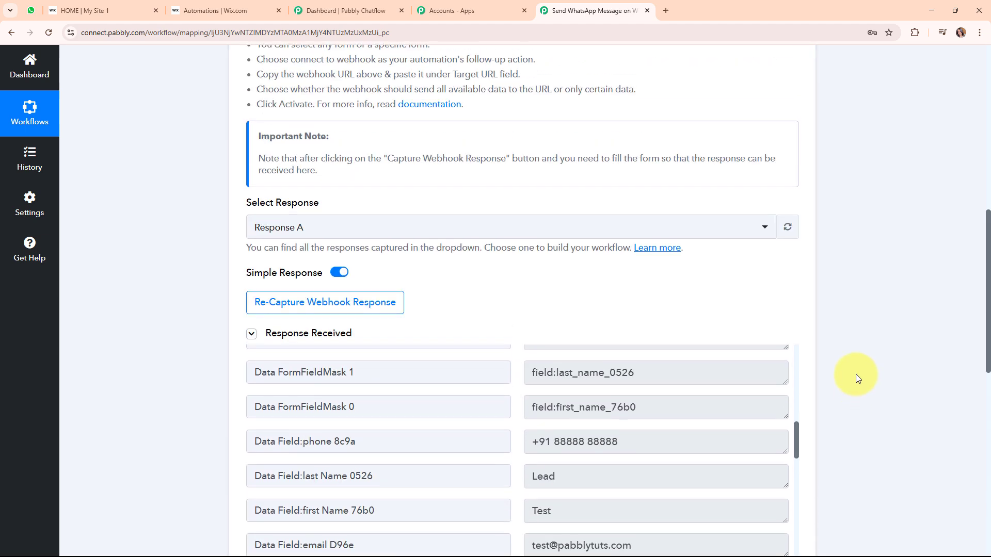
scroll(853, 368, "up", 1)
left_click(793, 258)
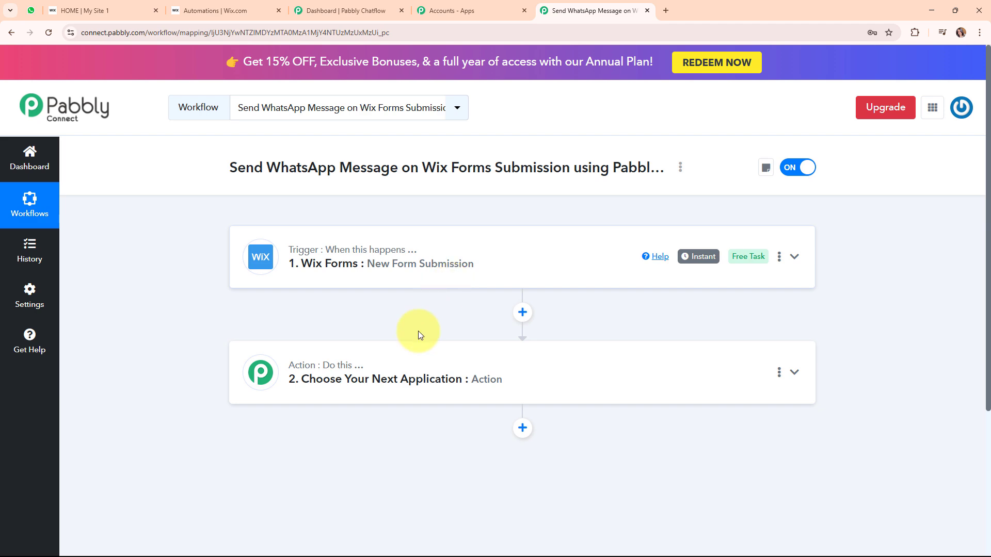
Expand the action step's Choose App panel, then switch to the Pabbly Chatflow dashboard.
left_click(553, 366)
scroll(551, 364, "down", 3)
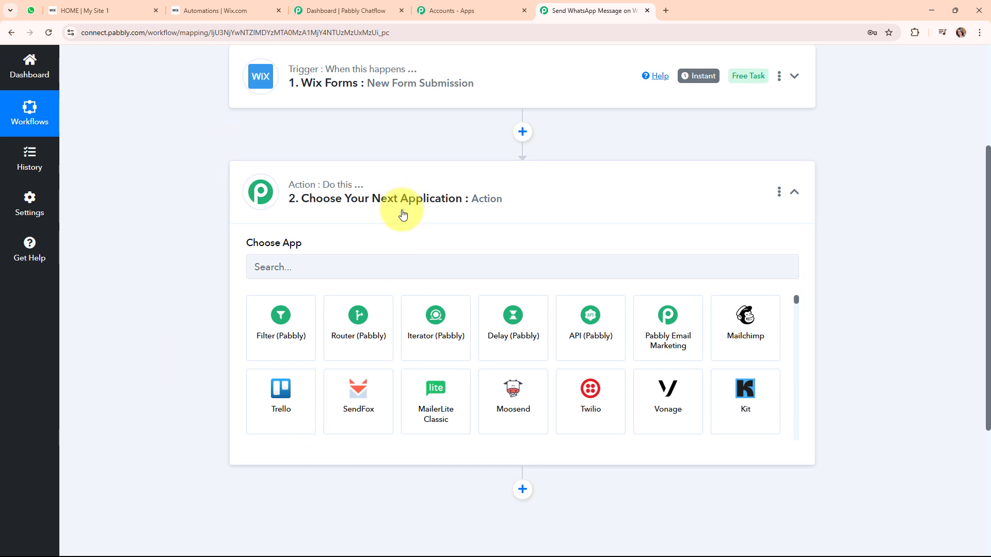
left_click(315, 10)
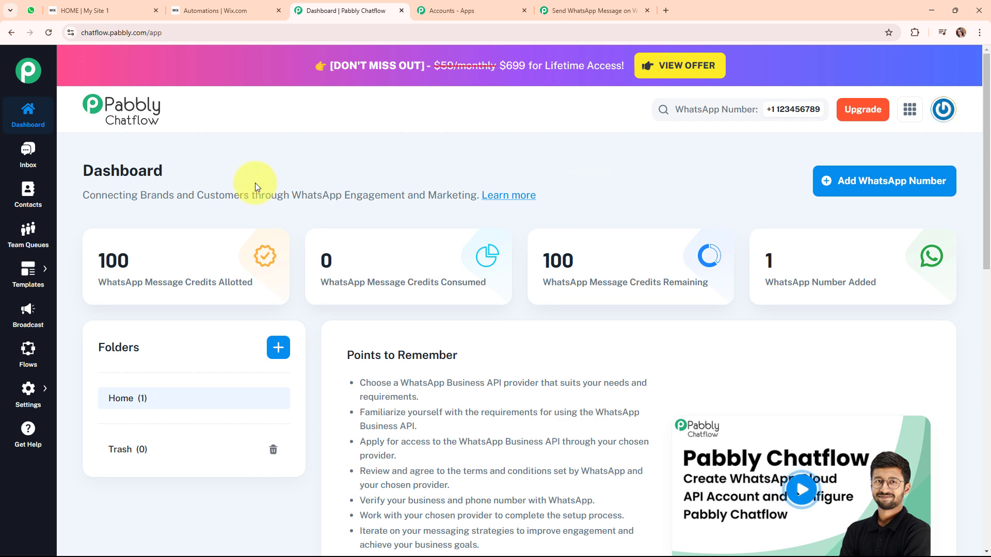
mouse_move(339, 239)
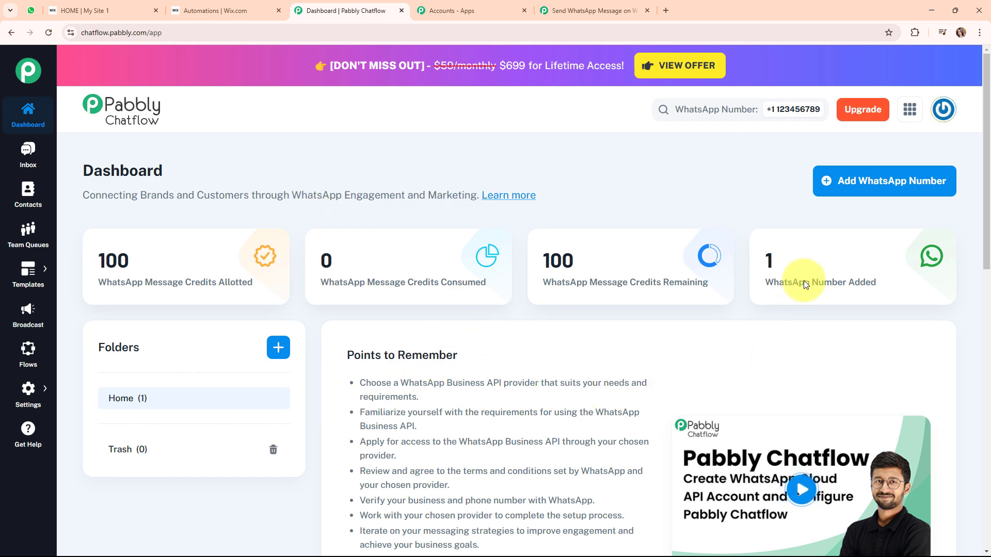
left_click(841, 190)
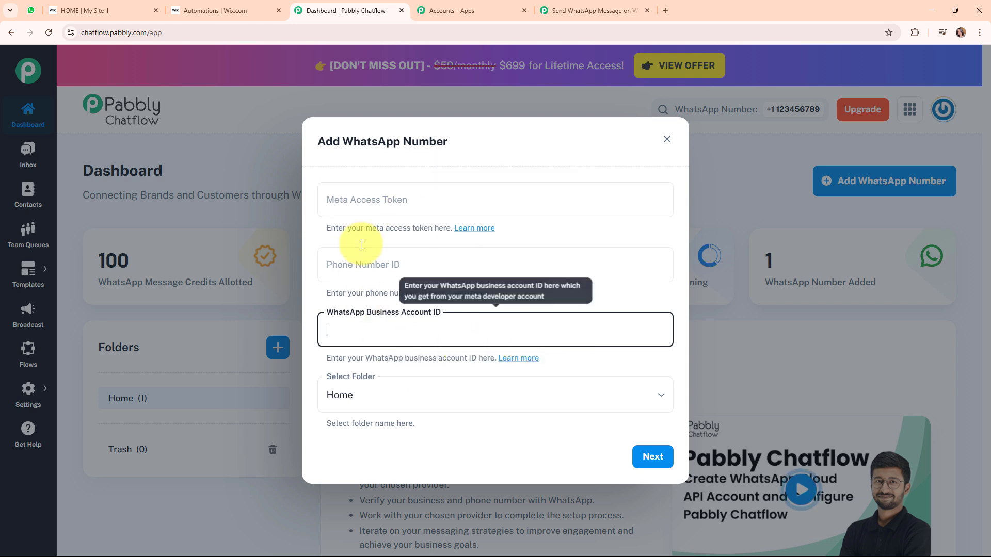
left_click(427, 196)
left_click(442, 269)
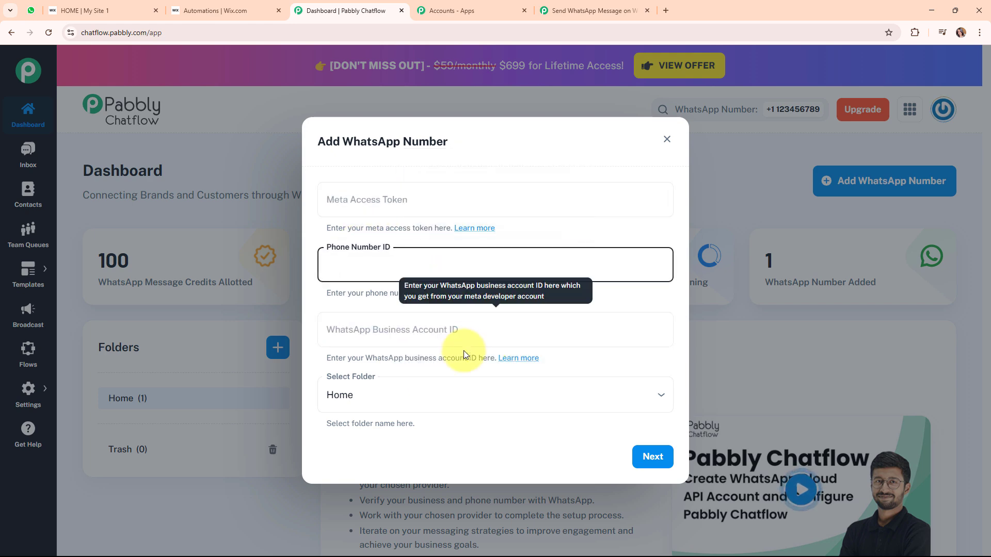
left_click(463, 329)
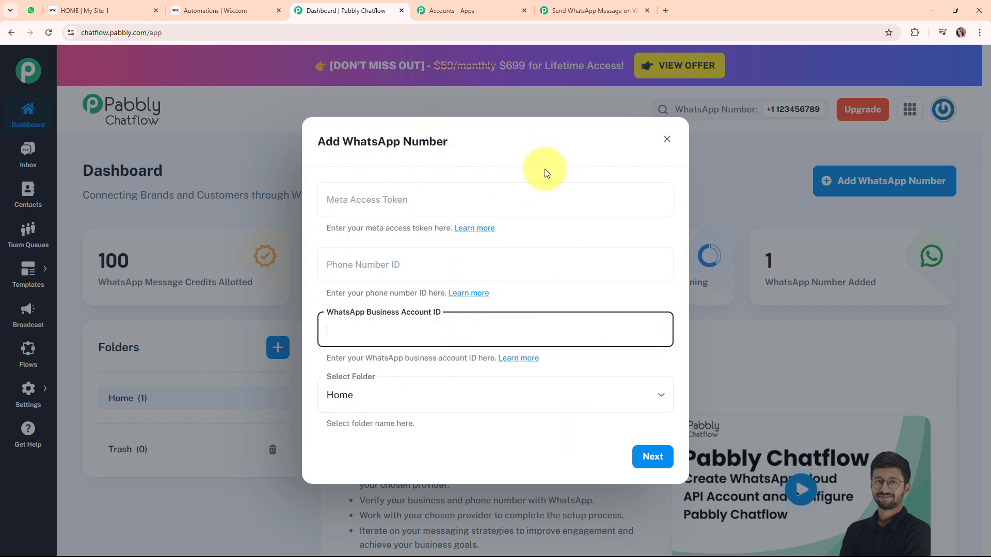
left_click(546, 172)
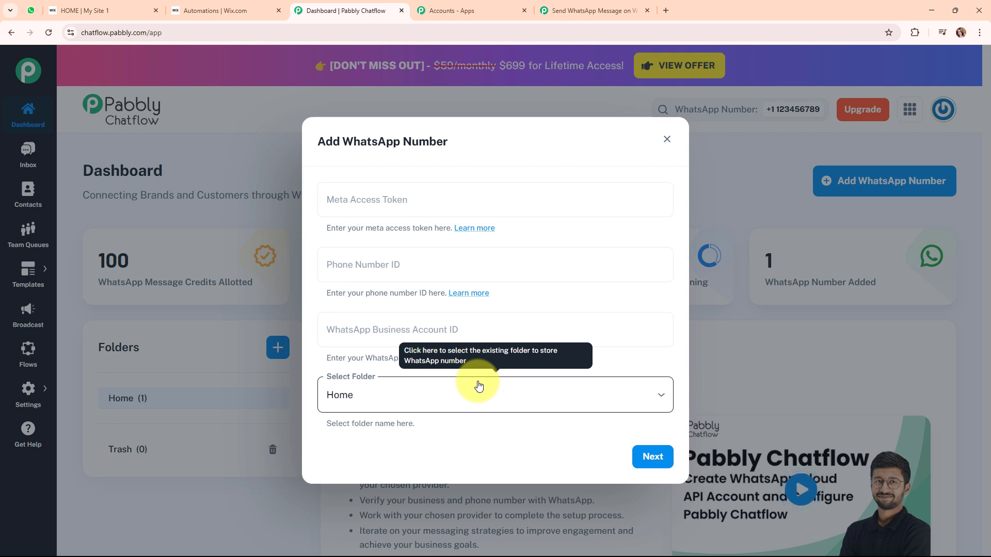
left_click(731, 316)
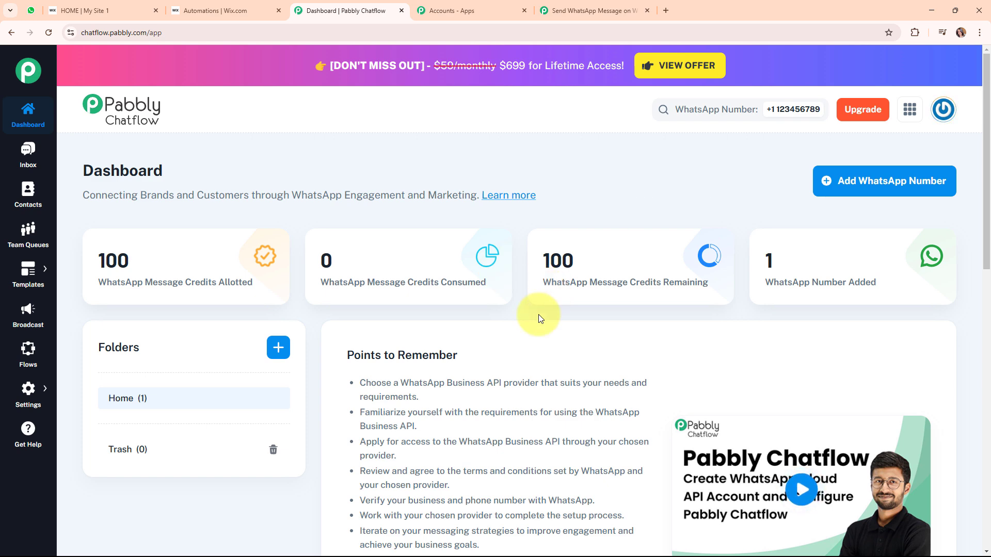
scroll(825, 361, "down", 3)
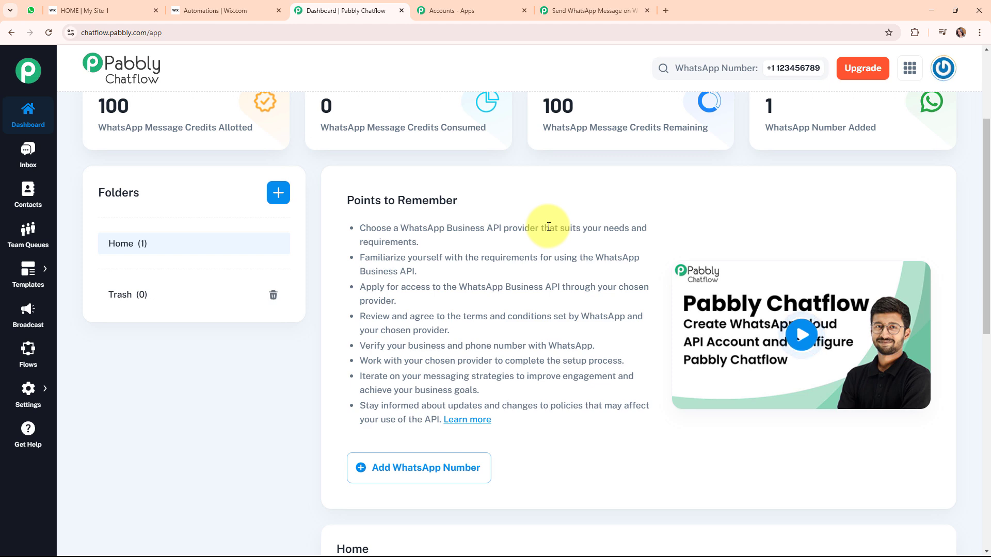
scroll(549, 230, "up", 3)
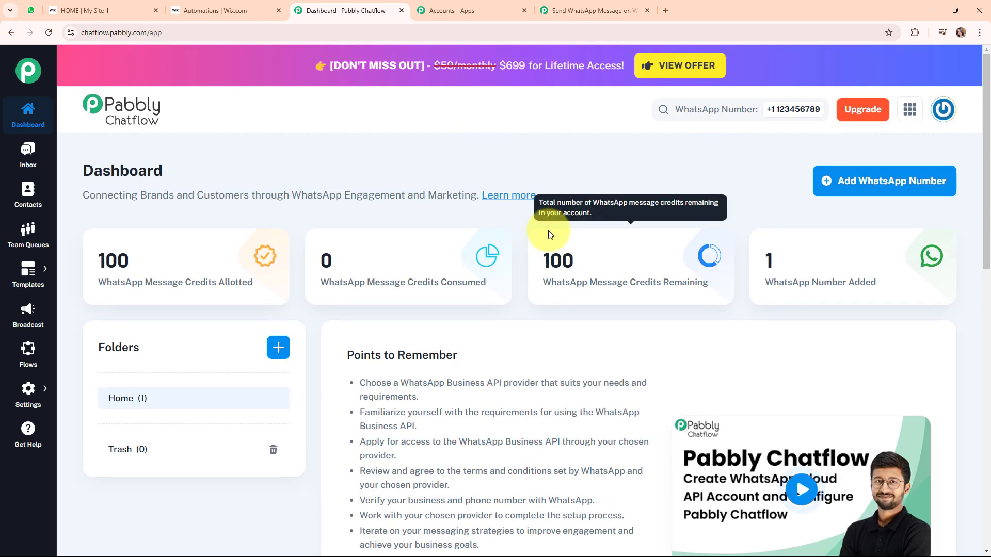
mouse_move(598, 239)
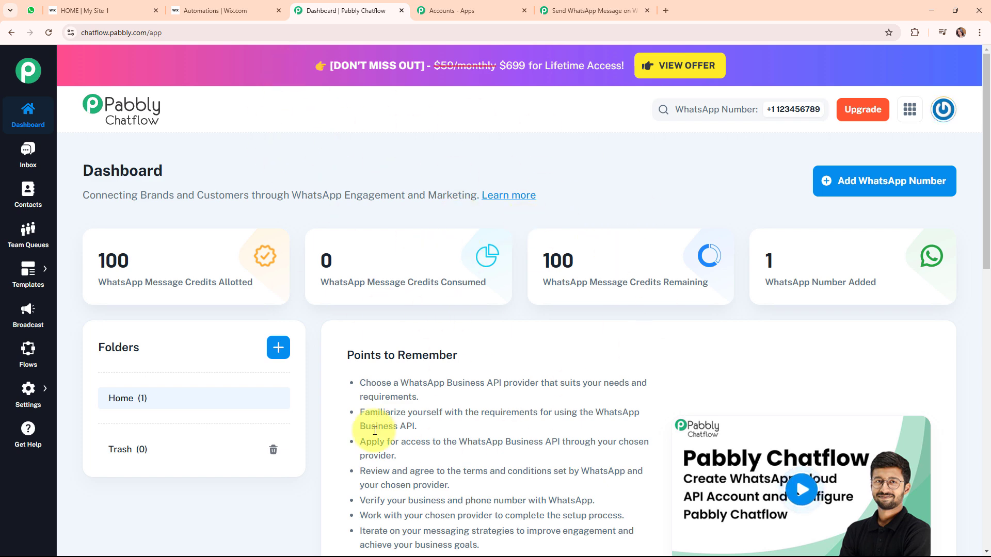
Set the action step to the Pabbly Chatflow app with the Send Template Message event.
left_click(622, 5)
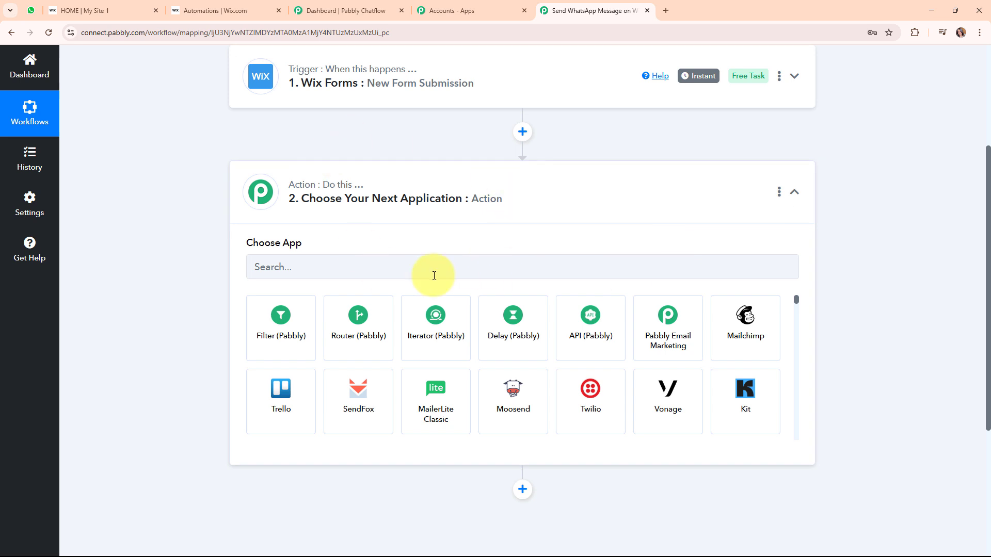
left_click(324, 275)
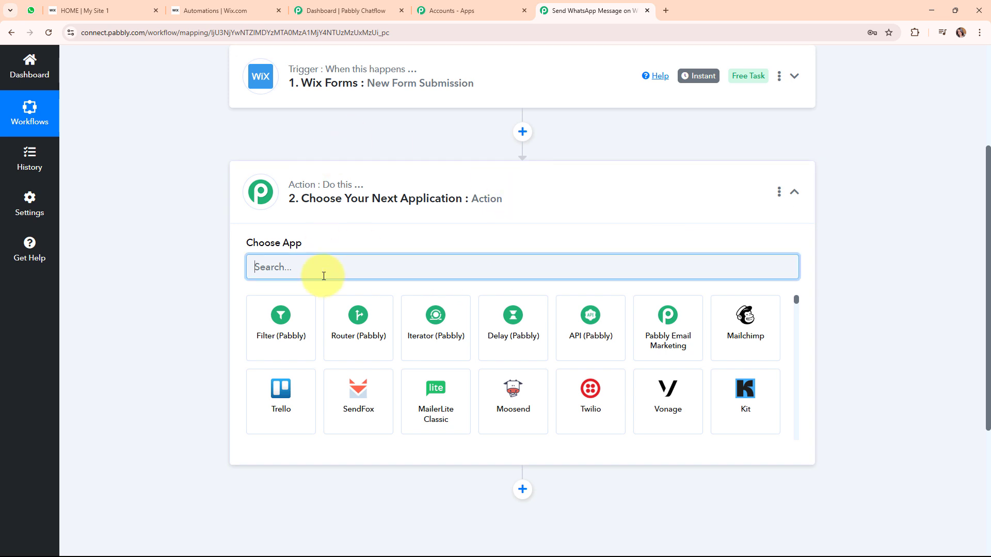
type("pabbl")
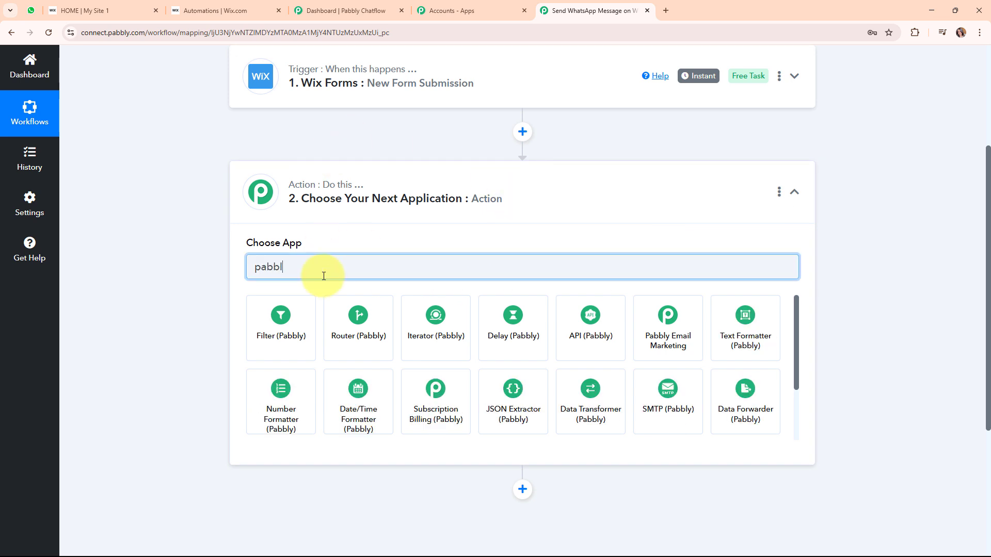
type("y ch")
left_click(248, 341)
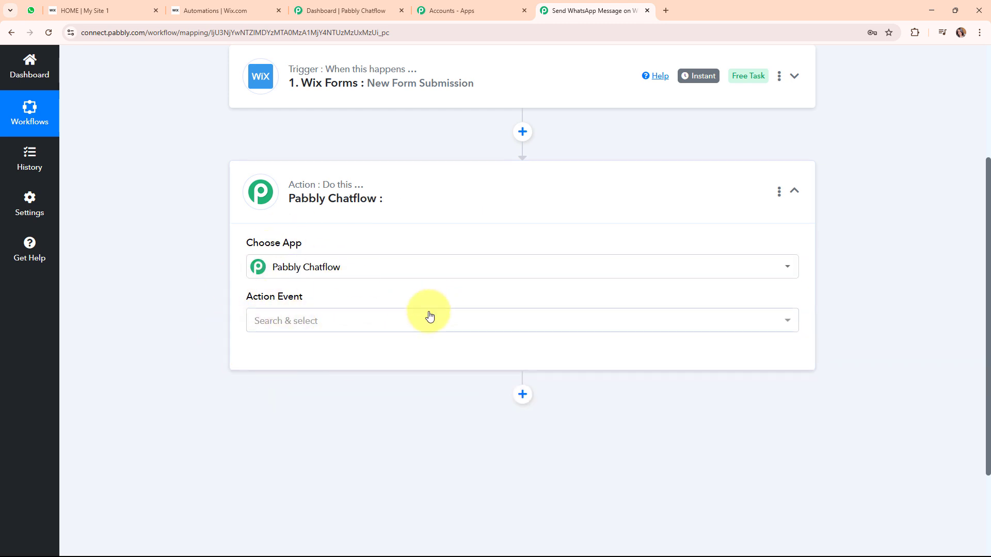
left_click(428, 316)
left_click(363, 132)
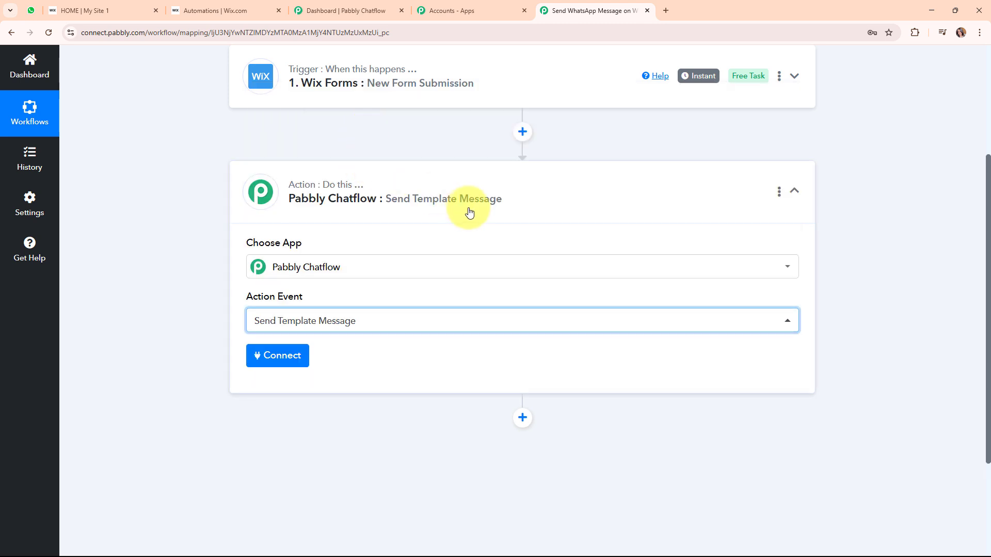
scroll(467, 212, "up", 2)
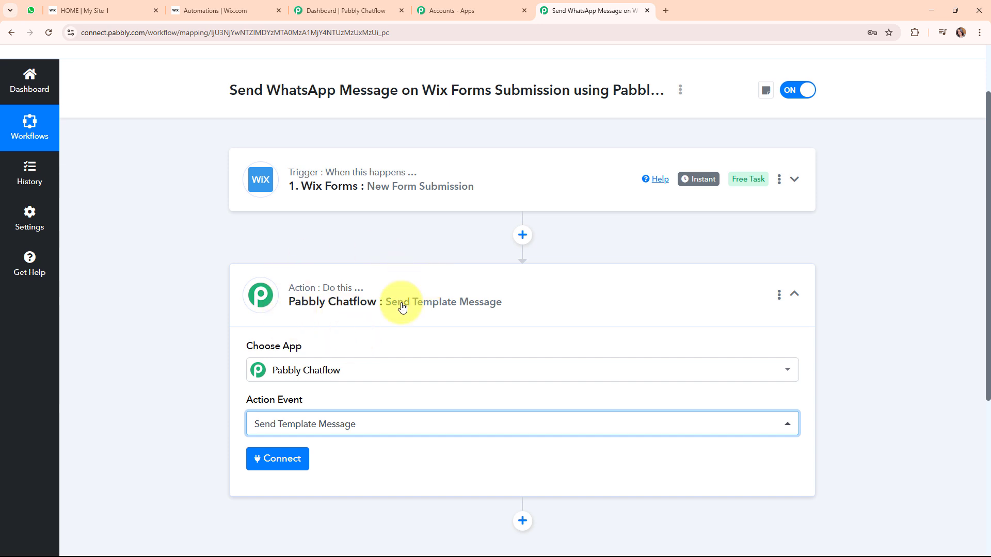
Start a new Pabbly Chatflow connection and review its API token instructions.
left_click(295, 458)
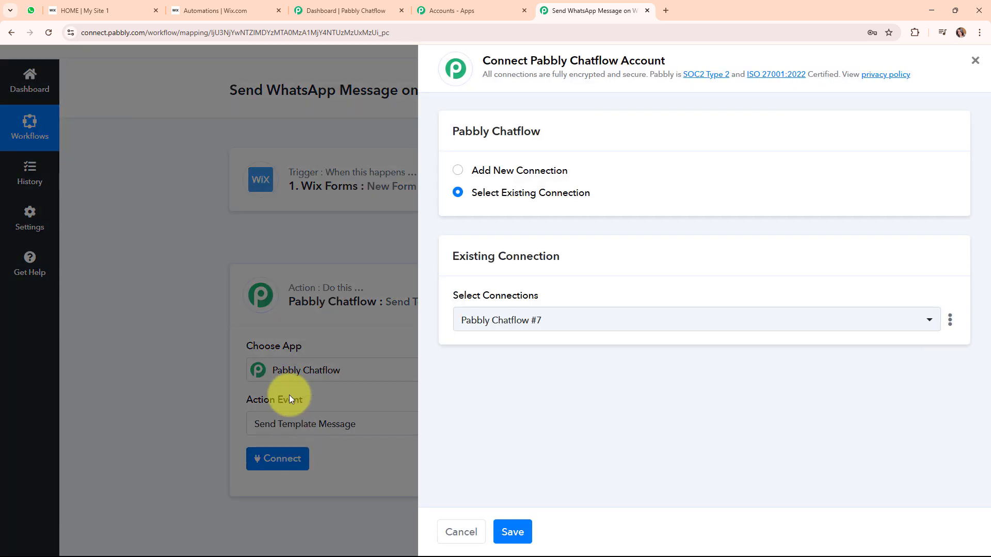
left_click(458, 172)
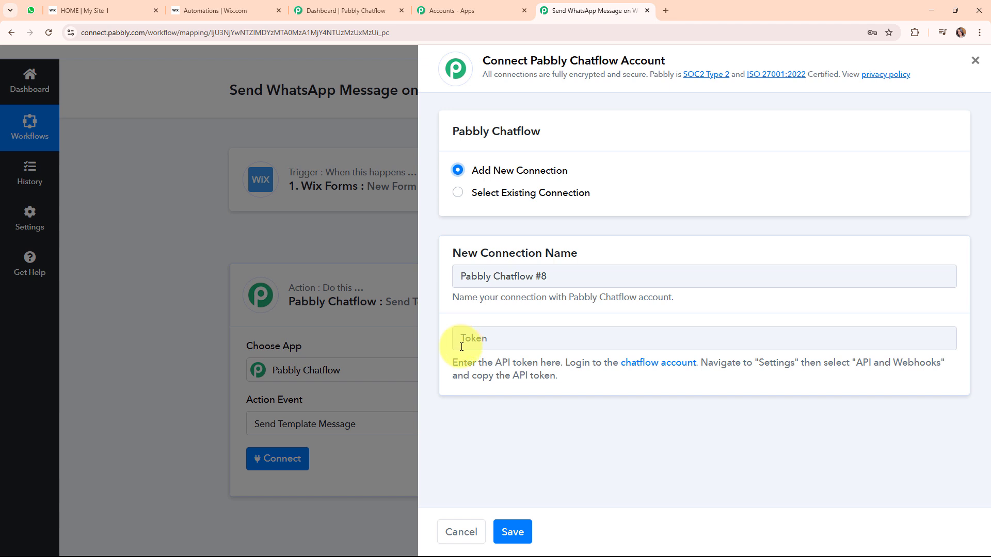
left_click_drag(452, 363, 940, 376)
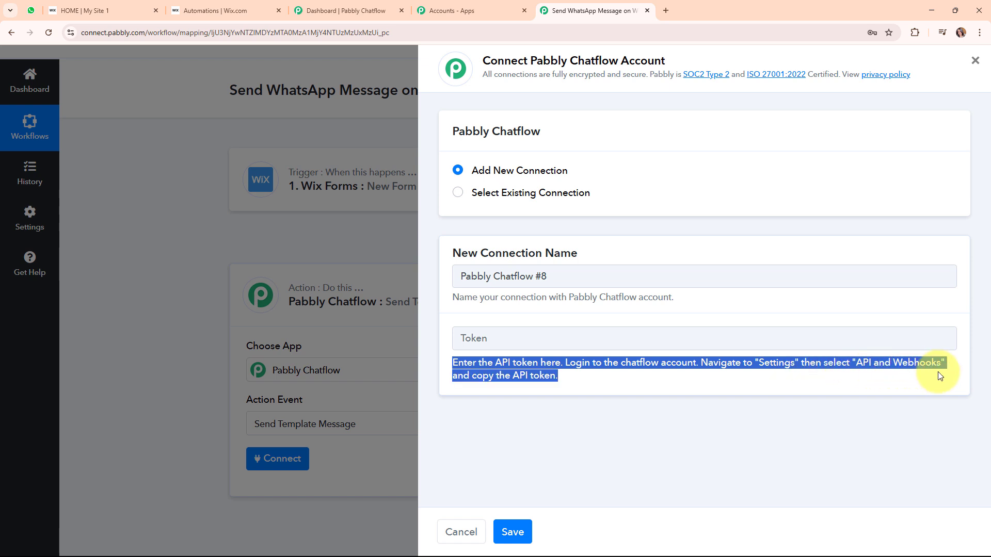
left_click(495, 412)
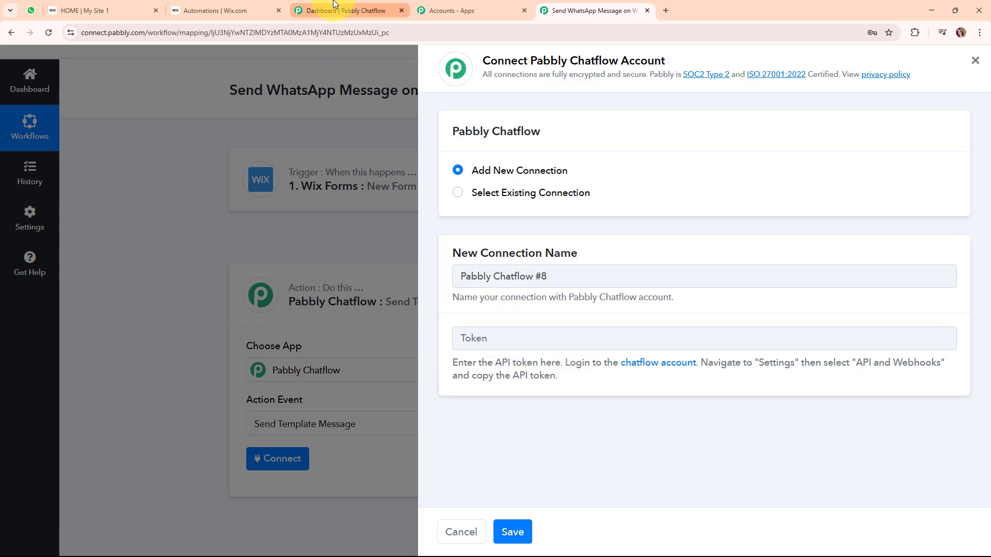
left_click(328, 9)
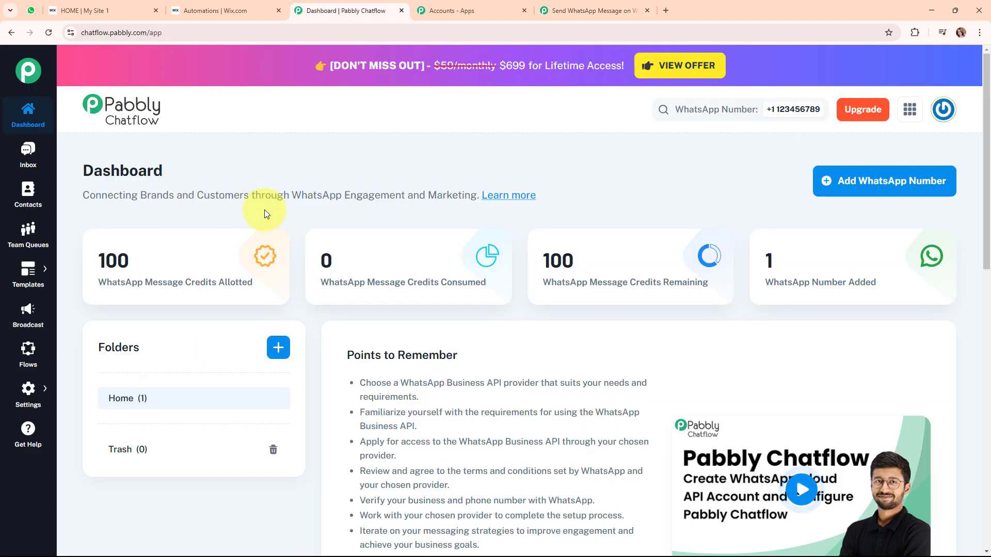
Copy the API token from Chatflow's Settings > API & Webhooks page.
mouse_move(162, 290)
left_click(29, 401)
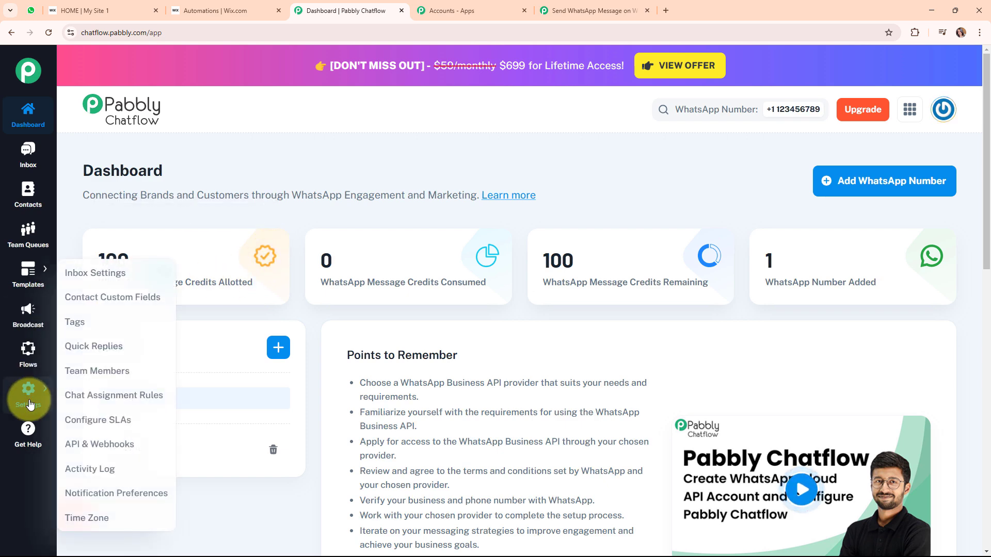
left_click(100, 453)
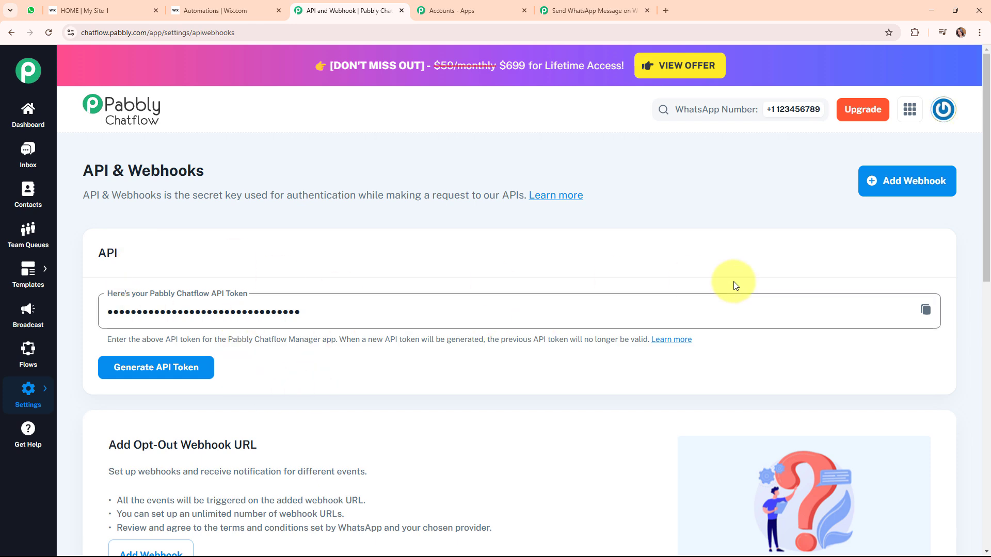
left_click(926, 311)
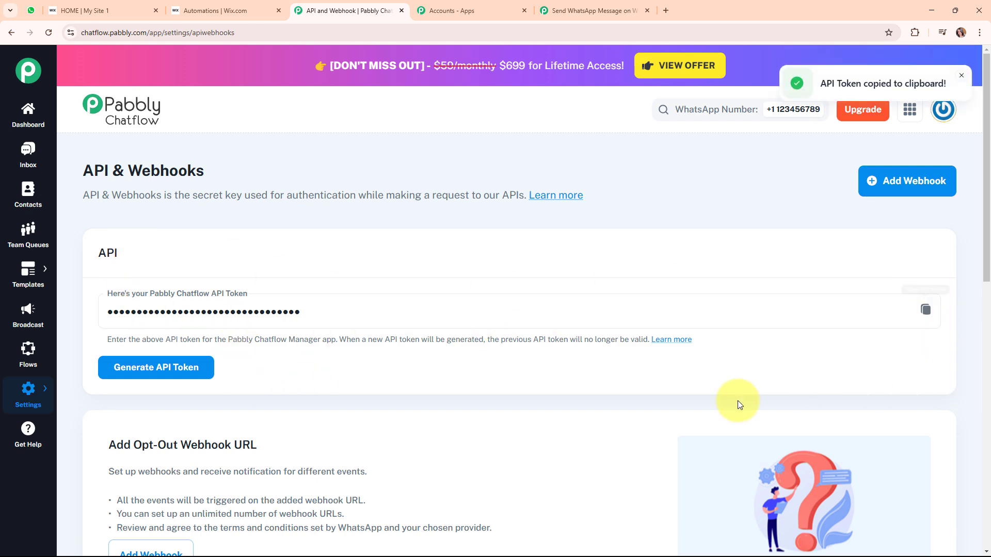
left_click(619, 5)
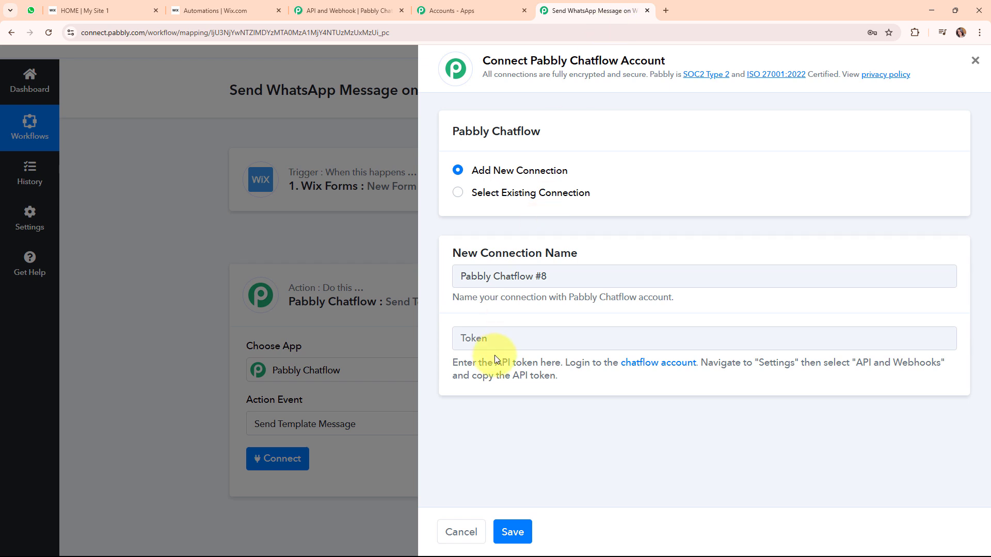
Paste the copied API token into the Token field and save the connection.
right_click(500, 332)
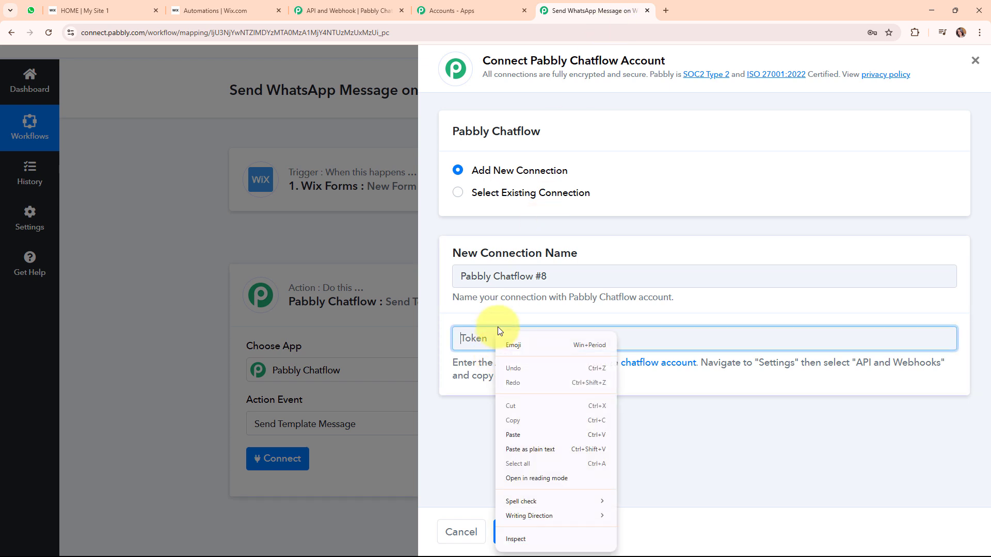
left_click(512, 433)
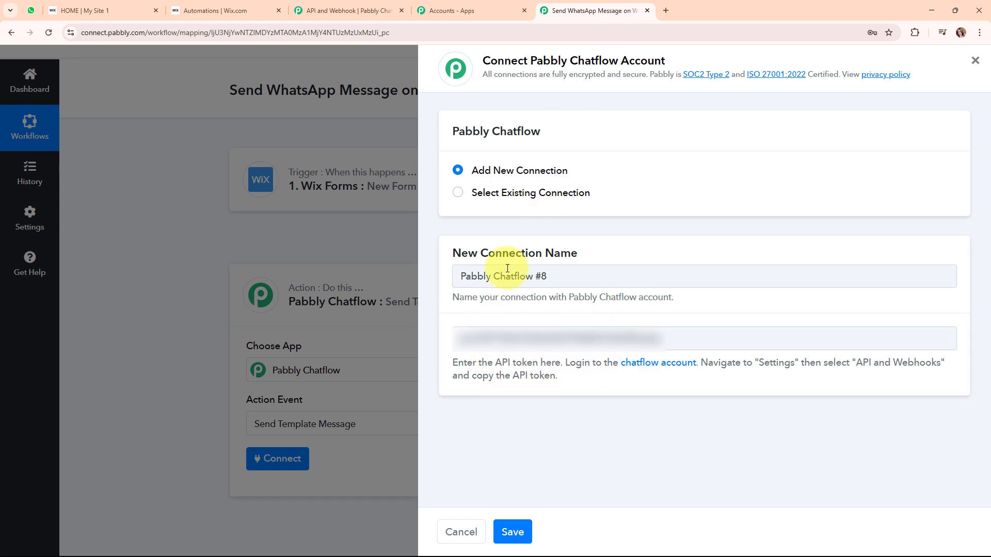
left_click(511, 530)
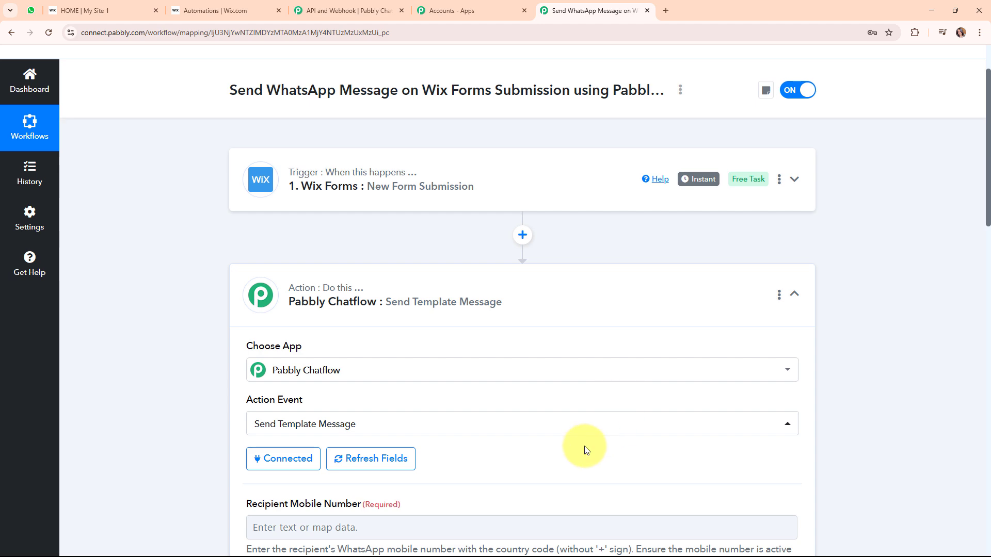
scroll(585, 450, "down", 5)
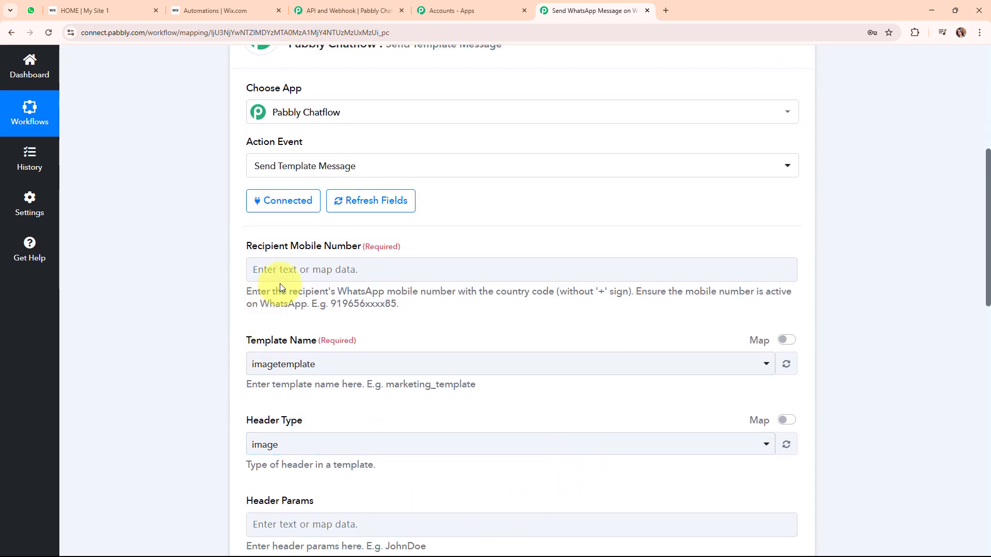
left_click_drag(247, 246, 364, 245)
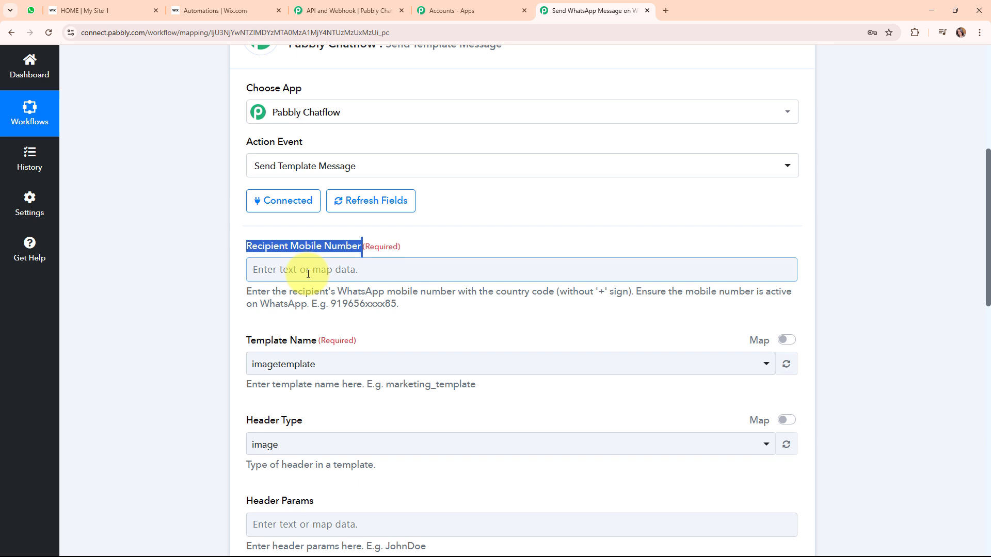
left_click(309, 274)
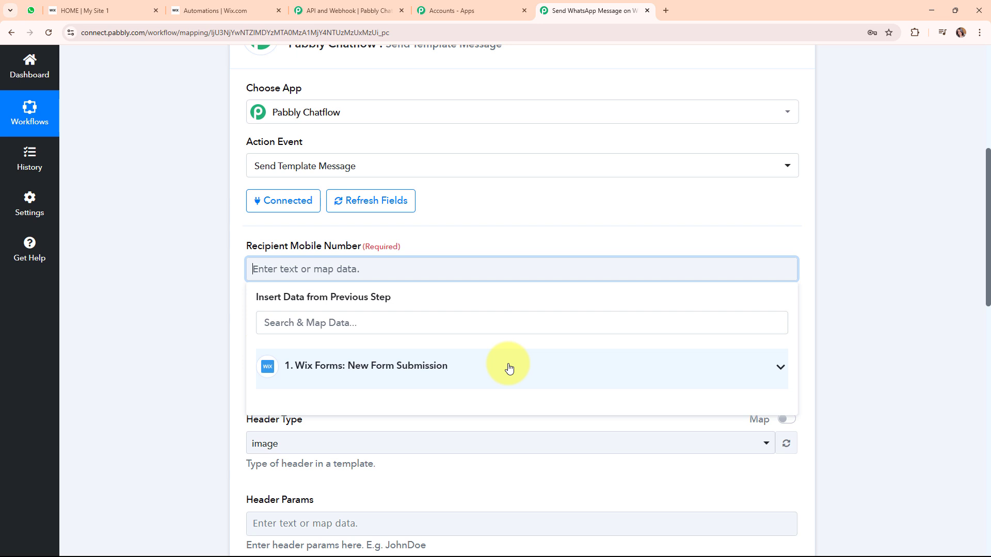
left_click(509, 367)
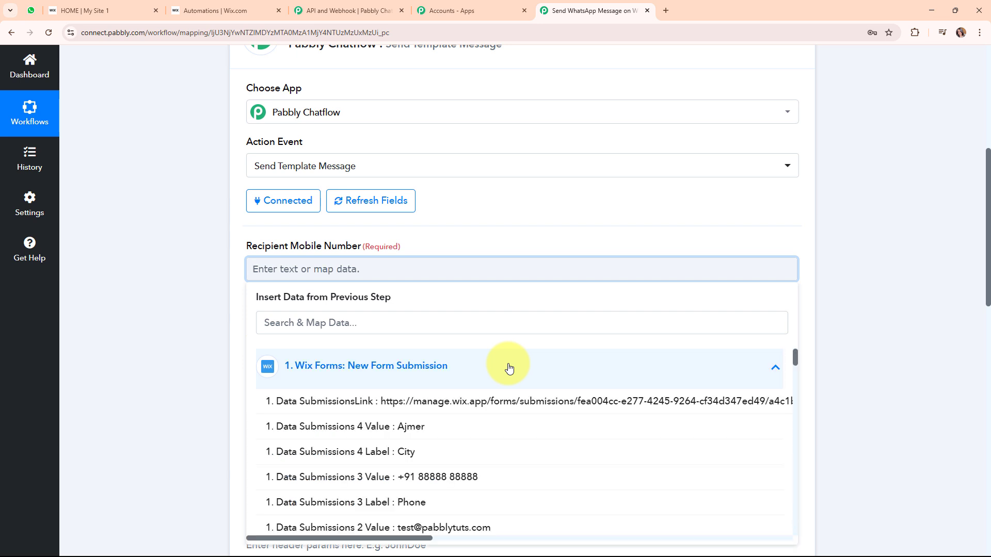
left_click(524, 478)
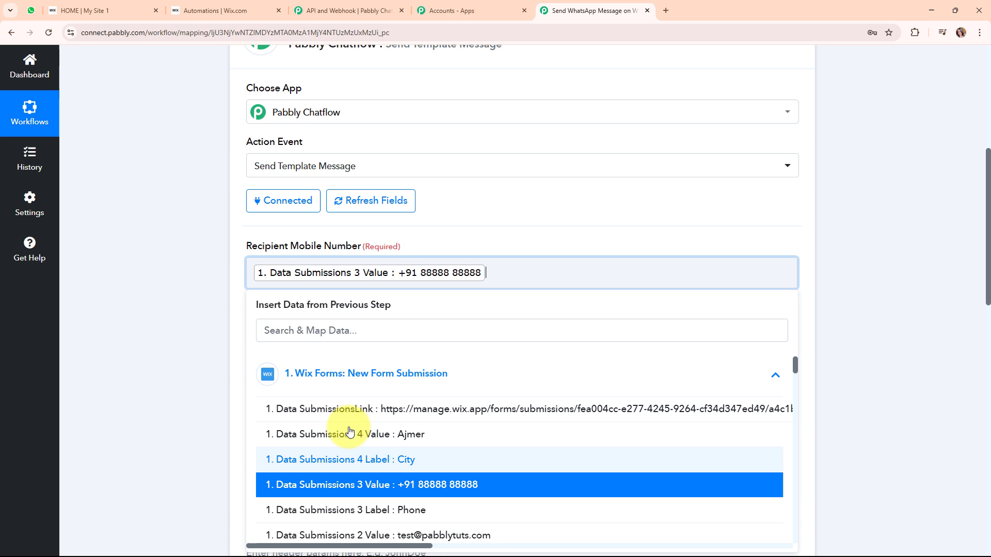
left_click(196, 297)
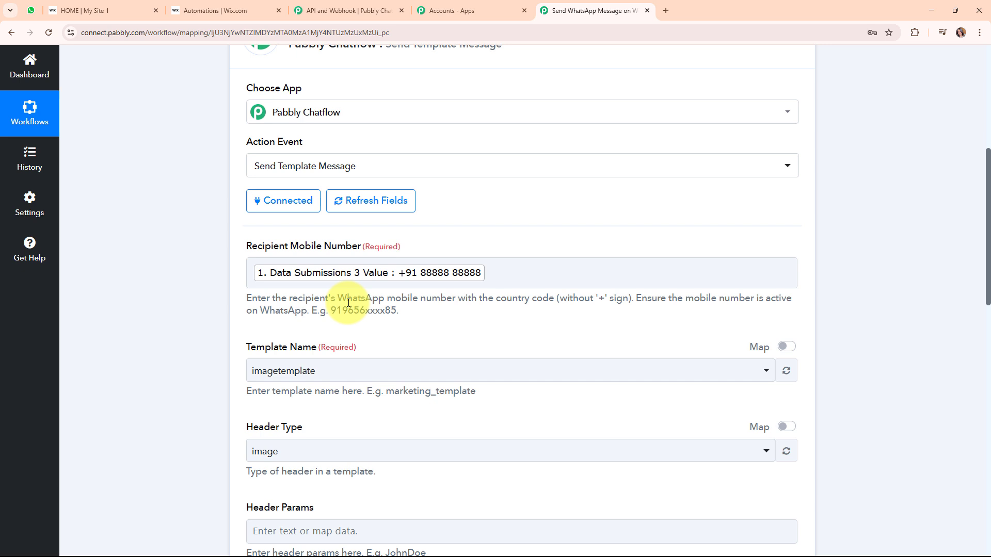
left_click(394, 280)
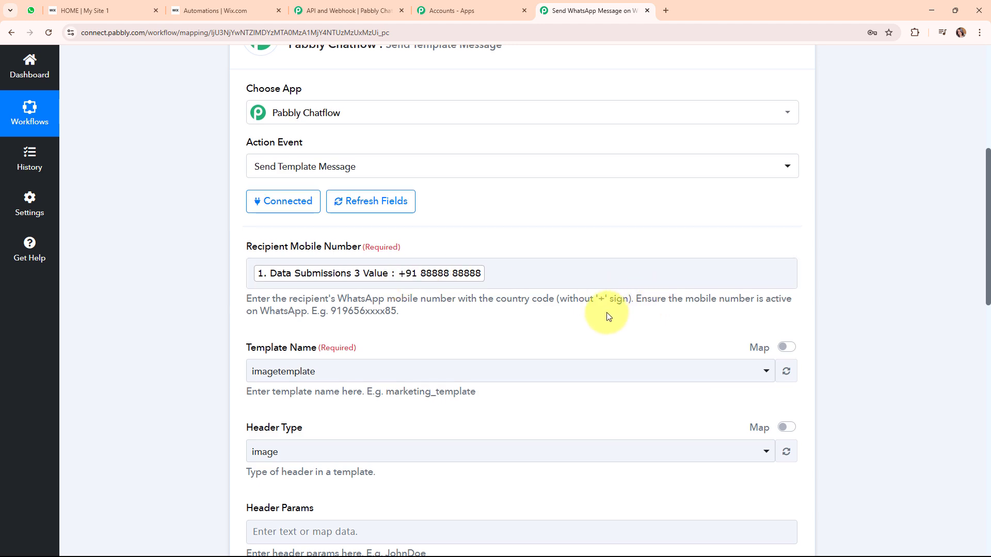
Insert a Text Formatter (Pabbly) step after the Wix trigger, set to Split Text, and connect it.
scroll(608, 316, "up", 4)
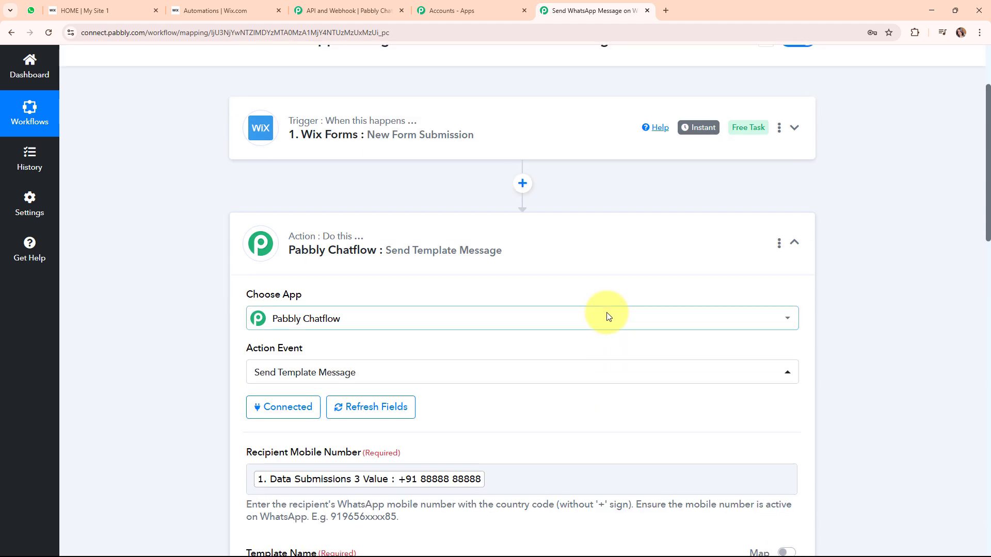
scroll(607, 317, "up", 2)
left_click(523, 287)
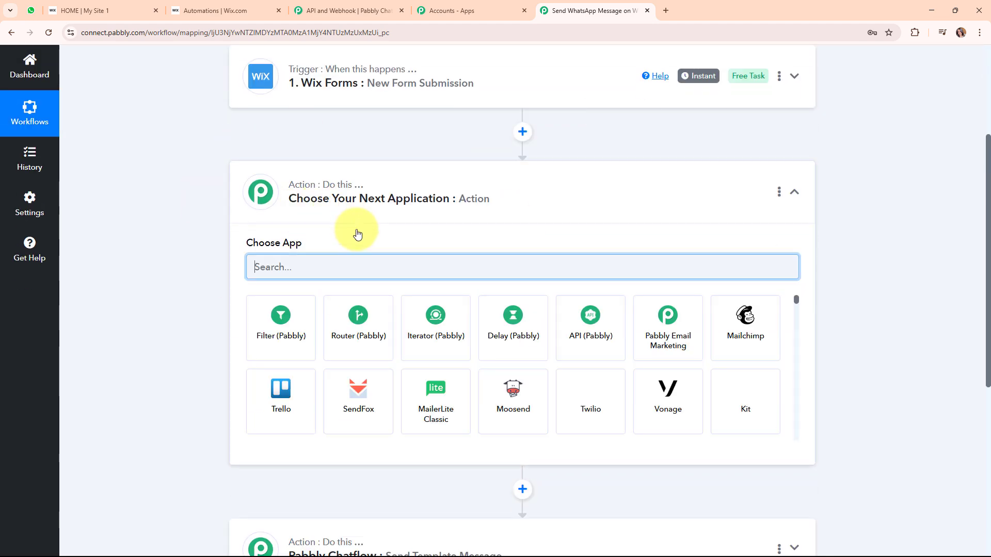
type("text")
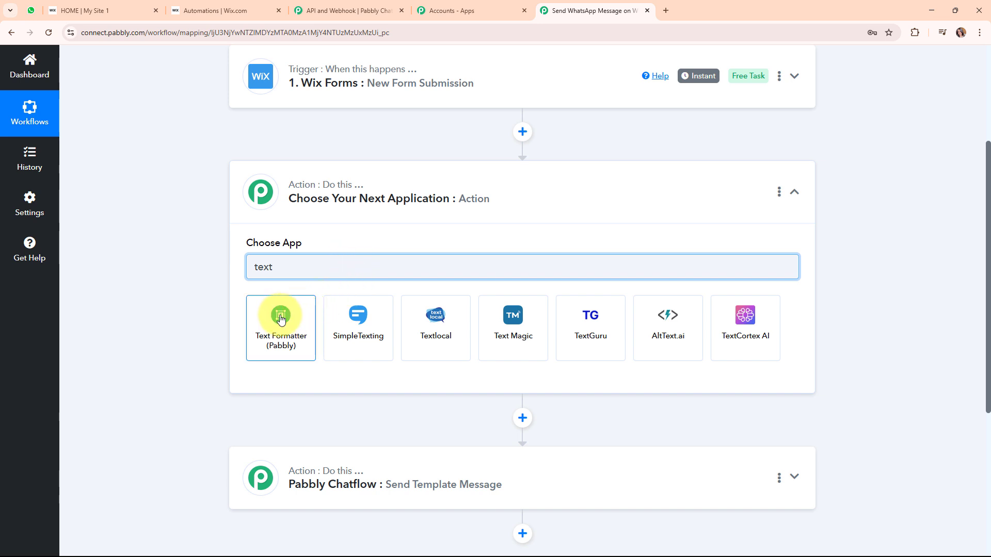
left_click(281, 320)
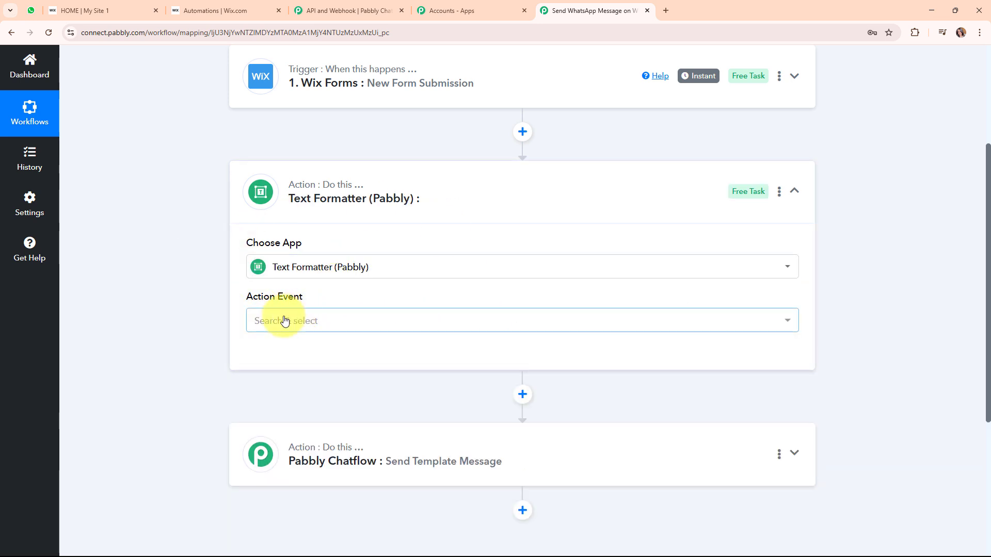
left_click(284, 321)
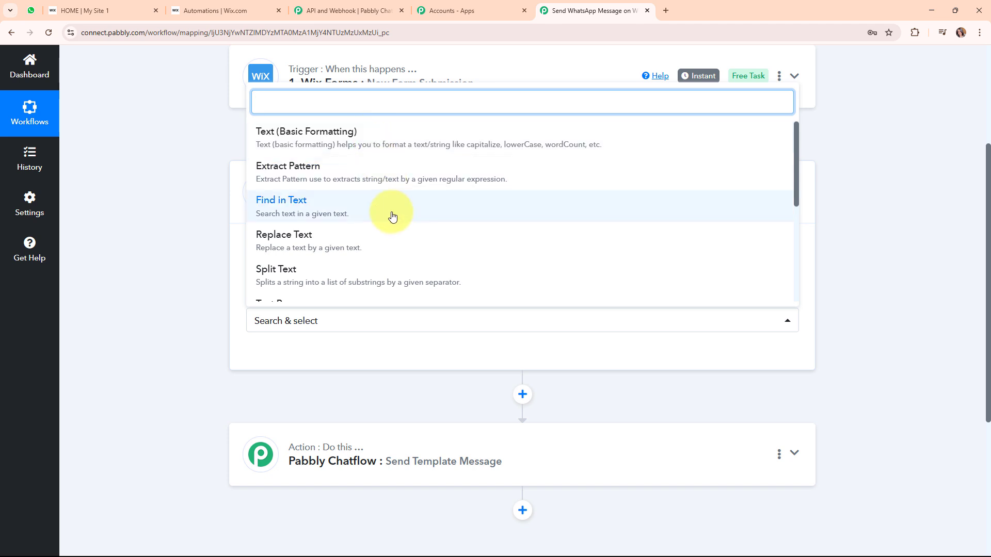
scroll(566, 249, "down", 2)
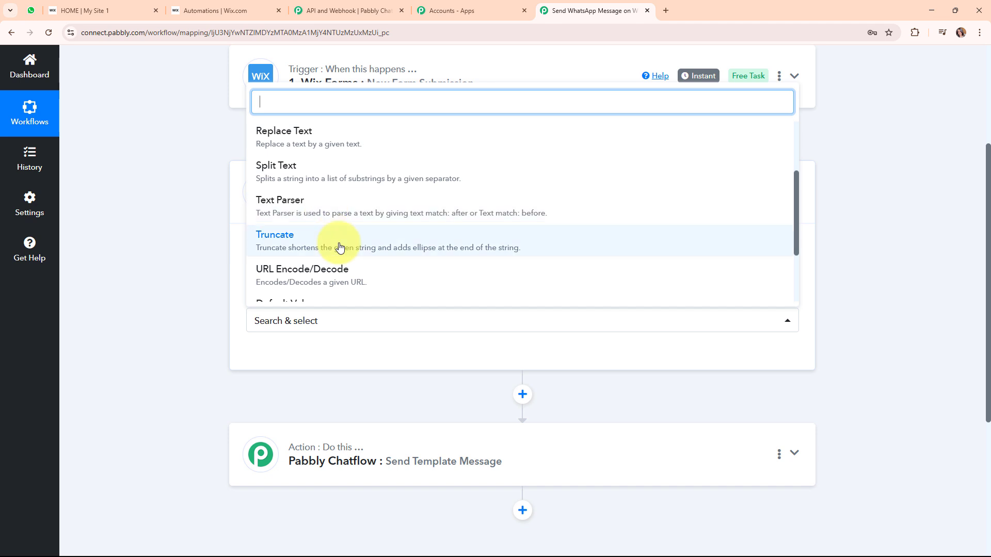
scroll(422, 250, "down", 1)
scroll(425, 250, "down", 1)
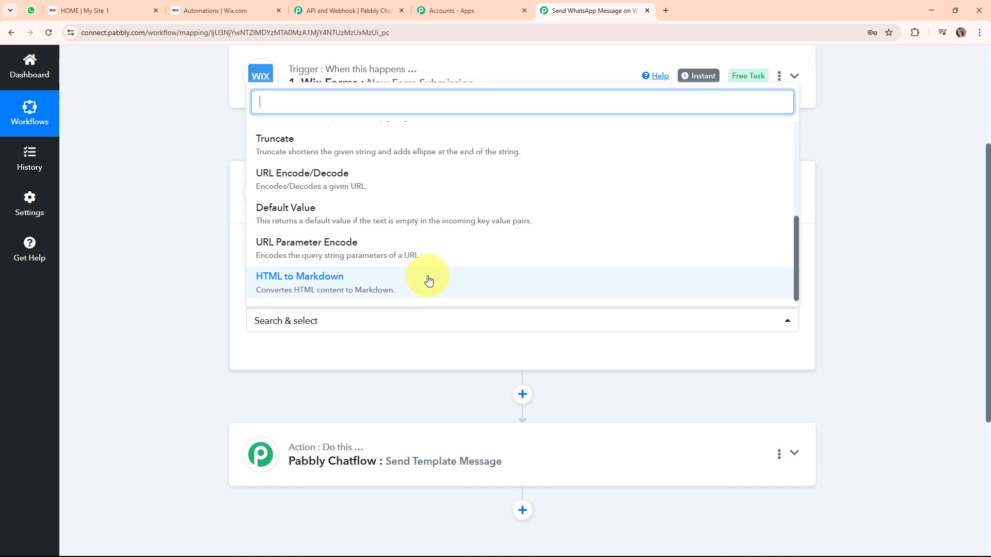
scroll(391, 218, "up", 3)
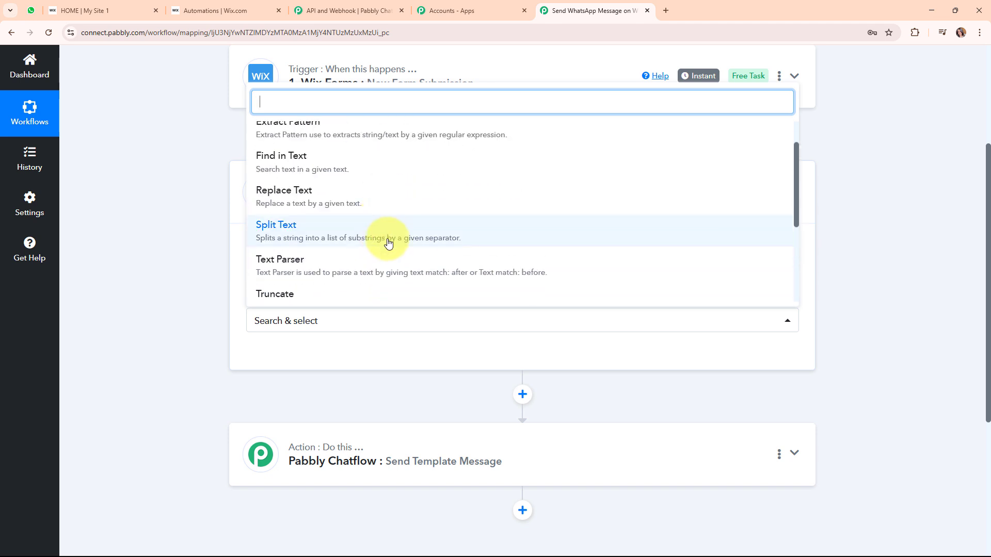
left_click(388, 242)
left_click(282, 355)
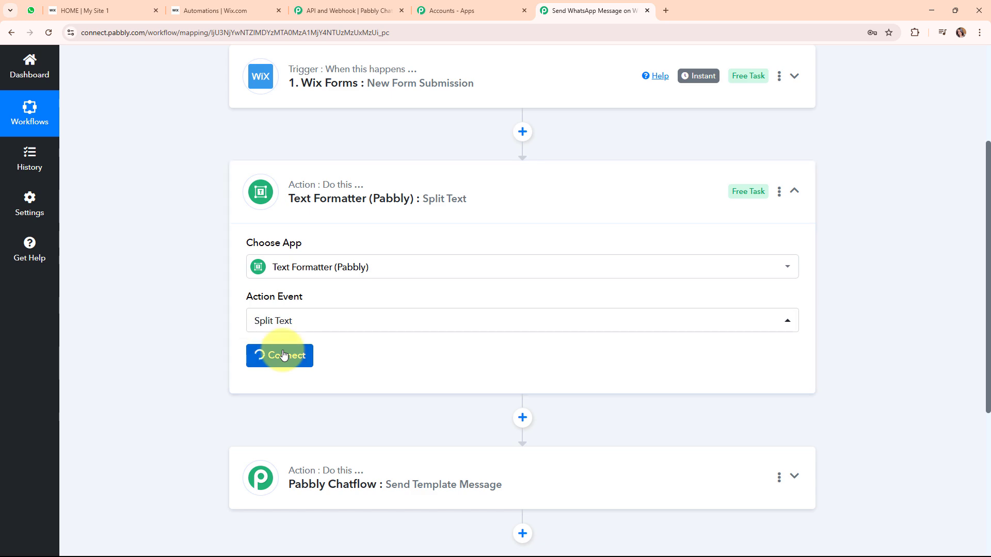
Map the form's submitted phone number into the Text to Split field.
scroll(633, 336, "down", 1)
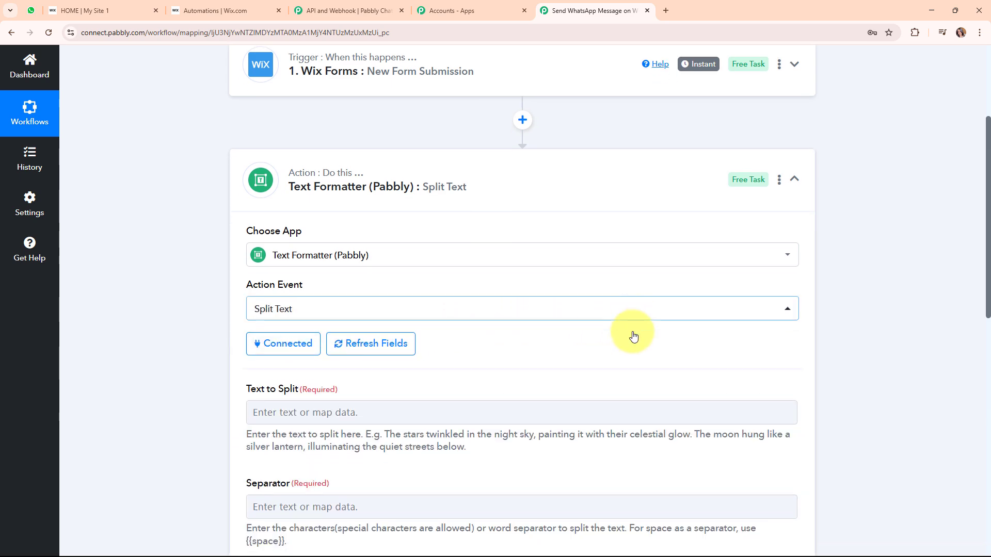
scroll(634, 336, "down", 5)
left_click_drag(248, 146, 309, 151)
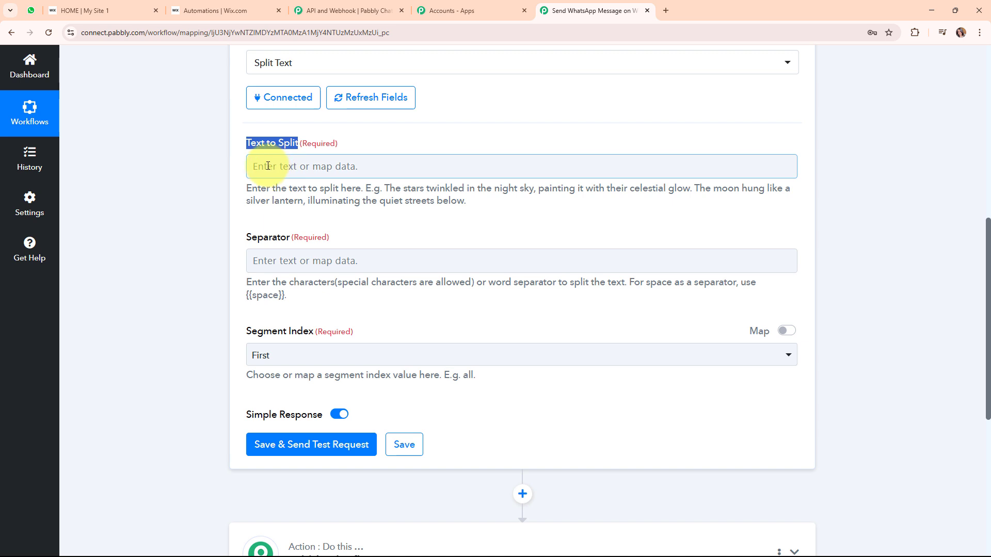
left_click(268, 166)
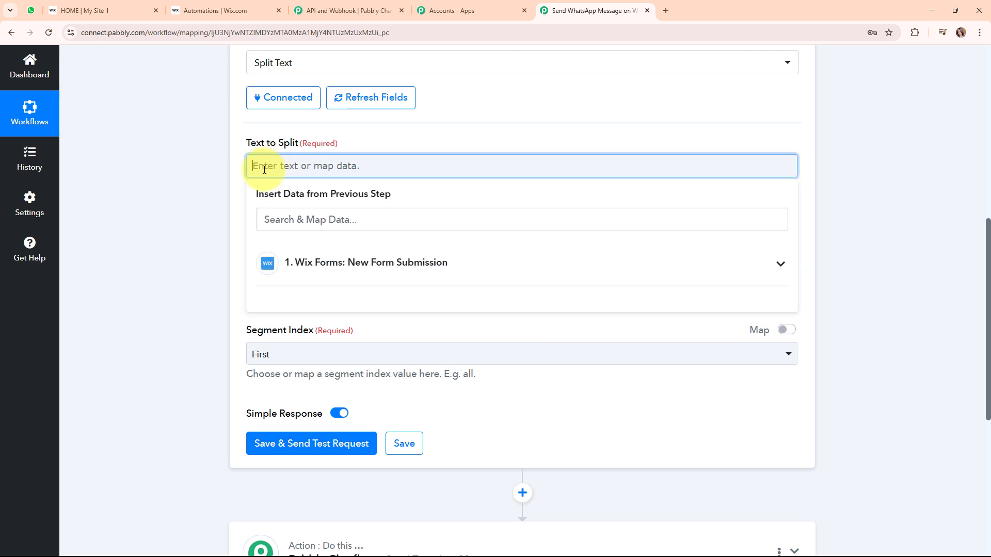
left_click(410, 260)
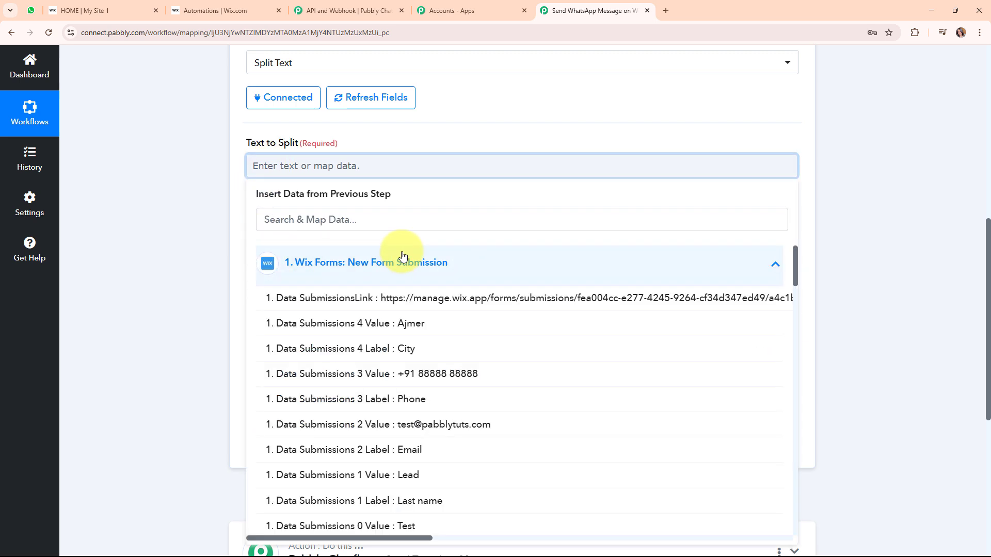
left_click(479, 382)
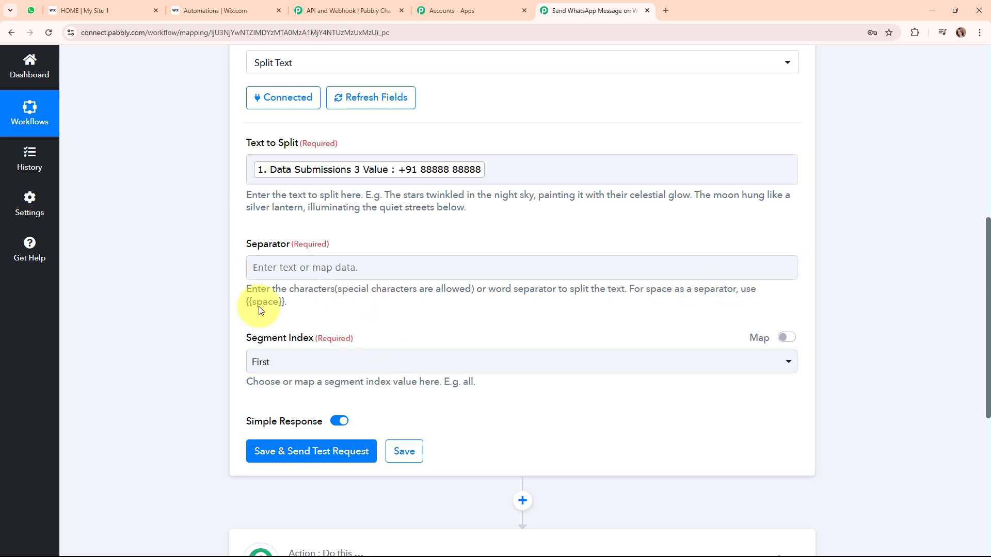
Set the separator to + and the Segment Index to Second.
left_click(274, 273)
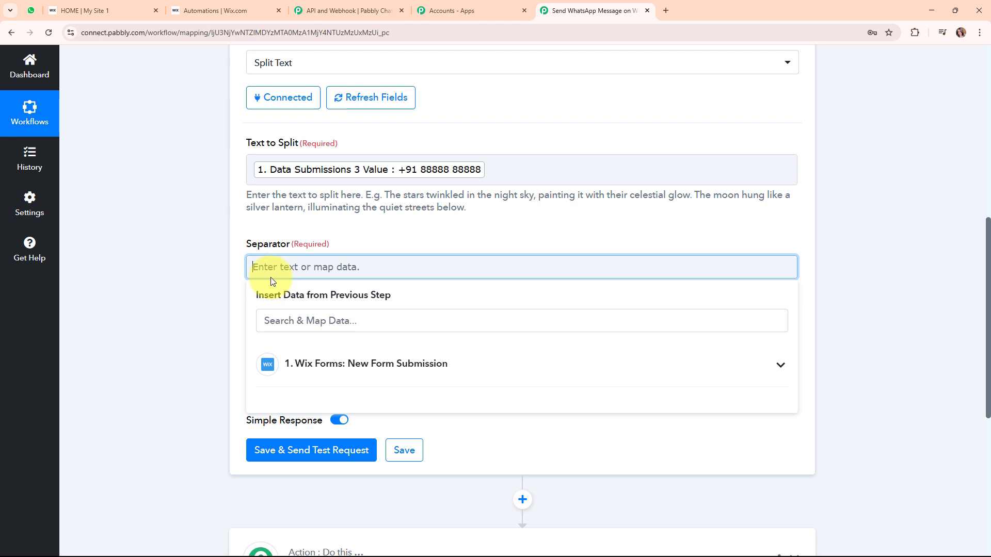
type("+")
left_click(214, 305)
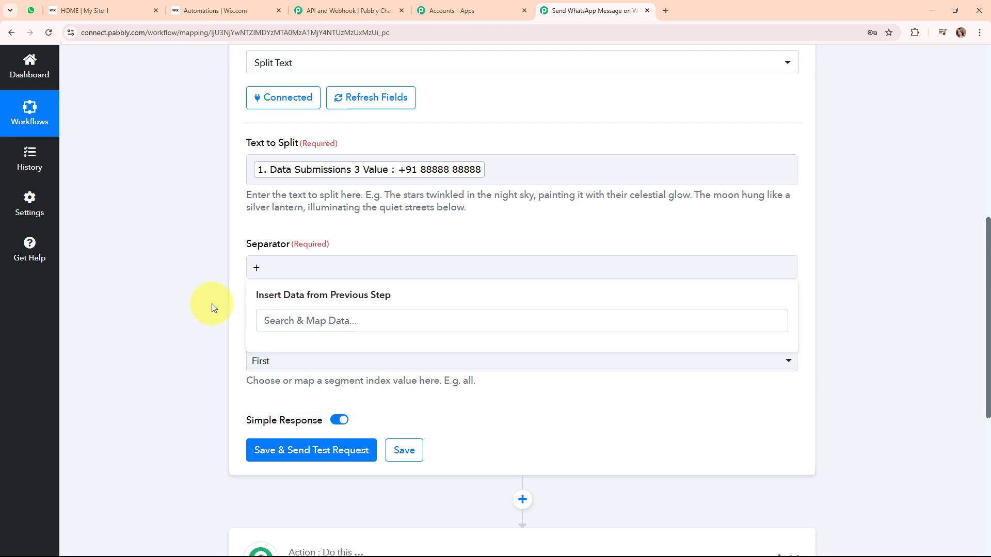
left_click_drag(247, 338, 312, 350)
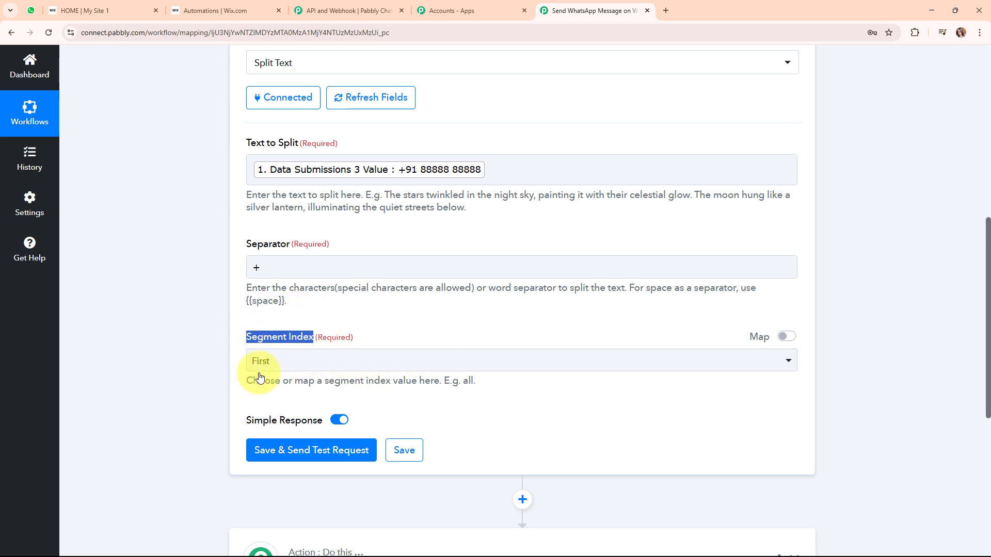
left_click(469, 367)
left_click(447, 447)
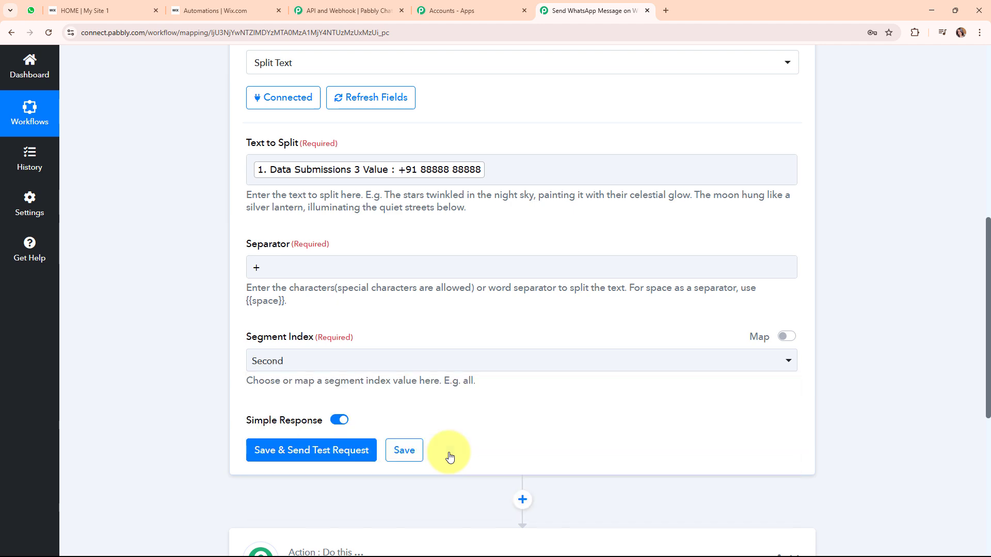
left_click(280, 461)
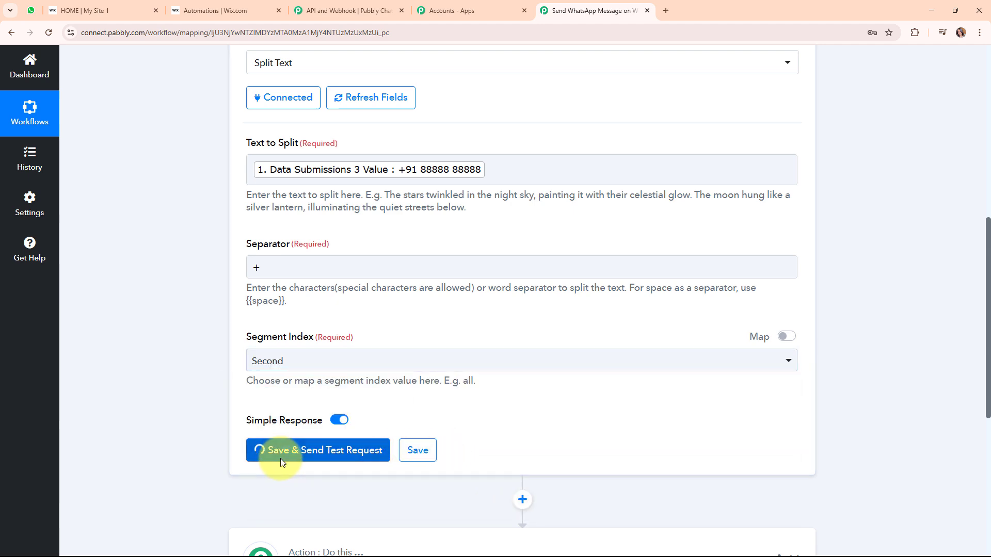
scroll(879, 359, "down", 5)
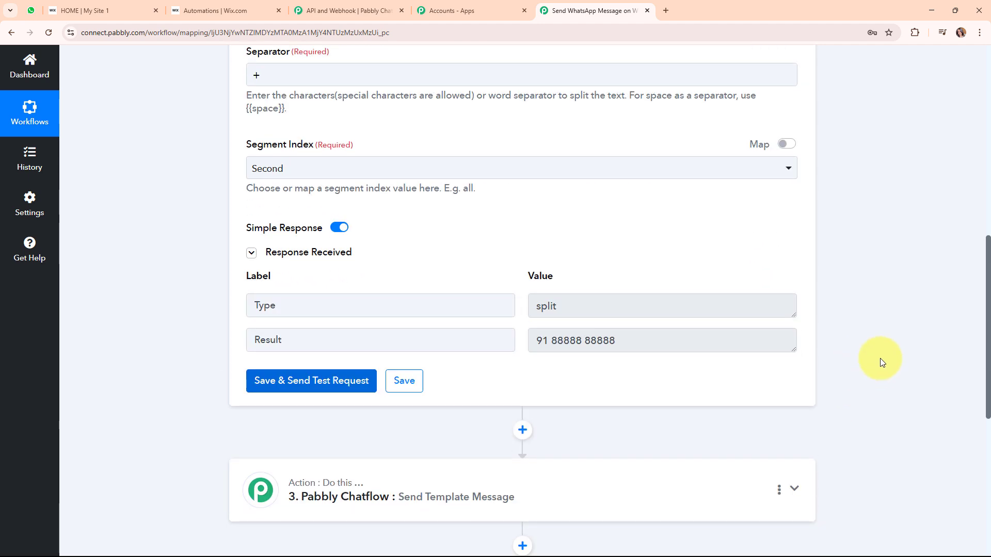
triple_click(573, 275)
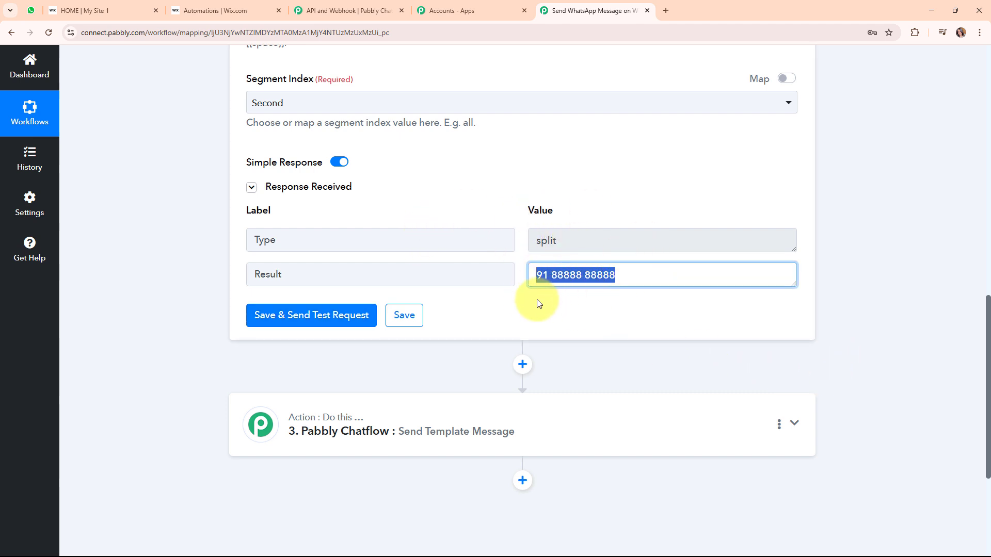
left_click(519, 306)
scroll(855, 240, "up", 12)
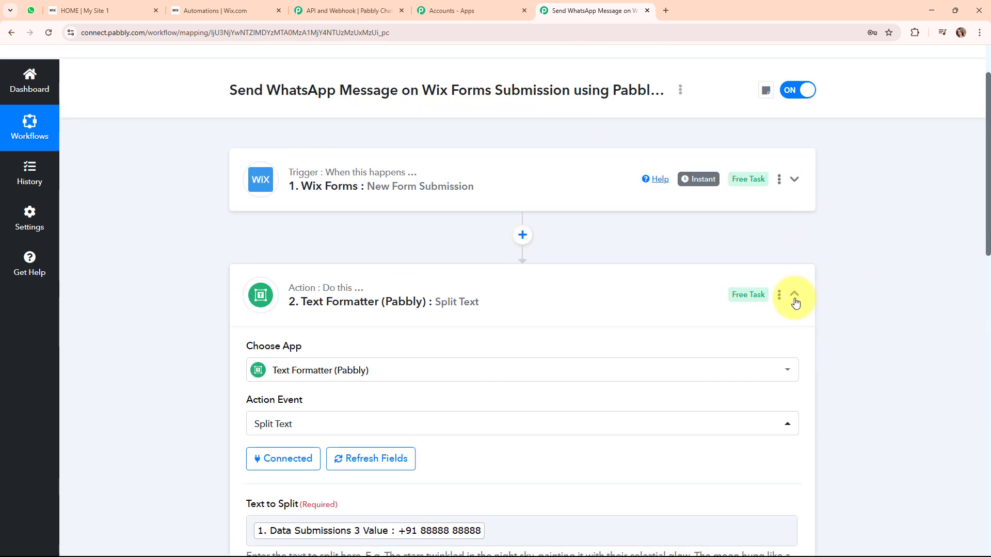
left_click(795, 303)
left_click(600, 410)
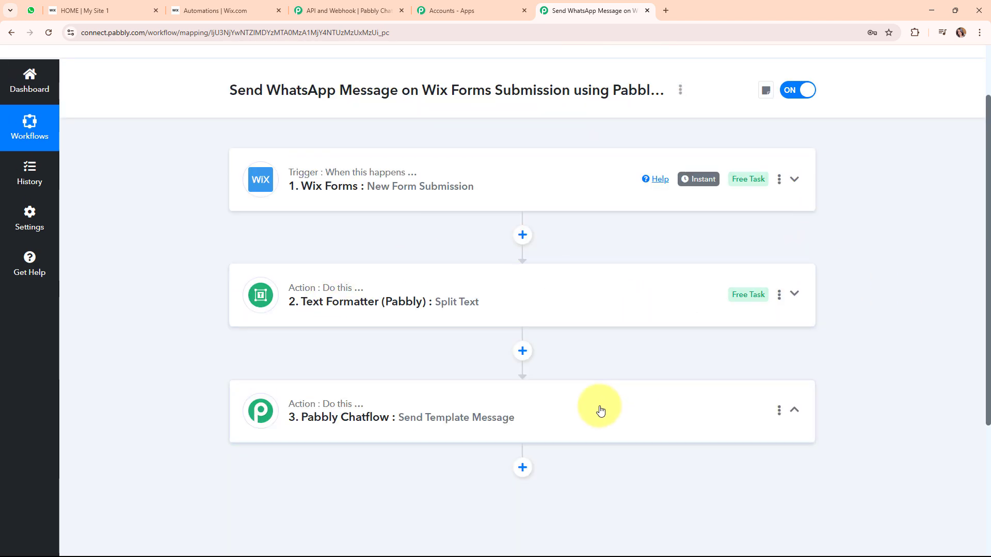
scroll(597, 405, "down", 7)
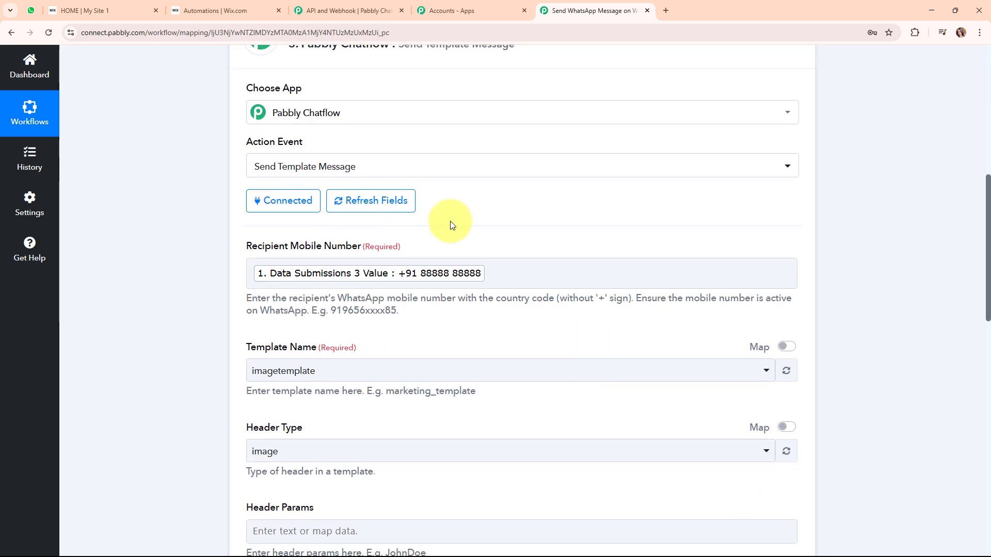
left_click(517, 275)
key("BackSpace")
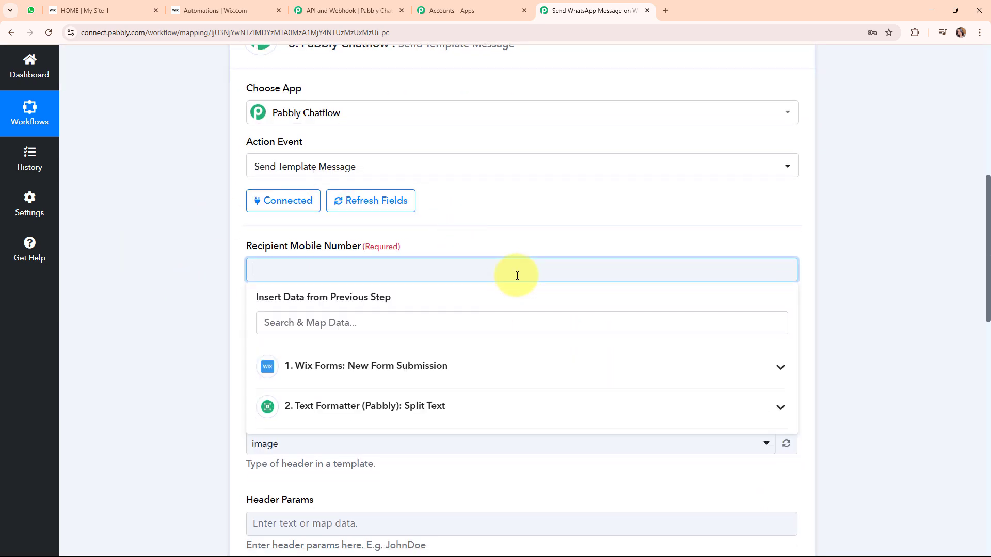
left_click(504, 404)
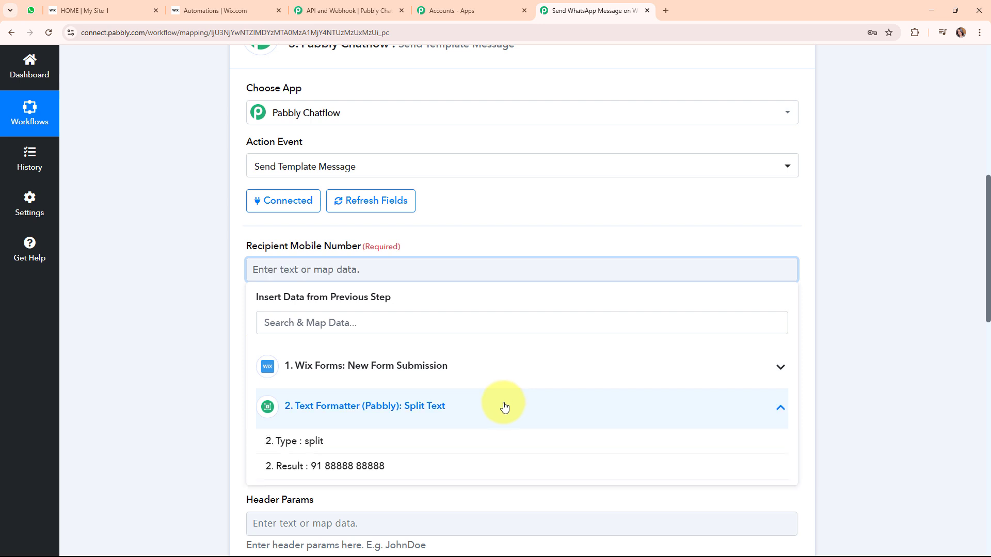
left_click(354, 465)
scroll(607, 400, "down", 3)
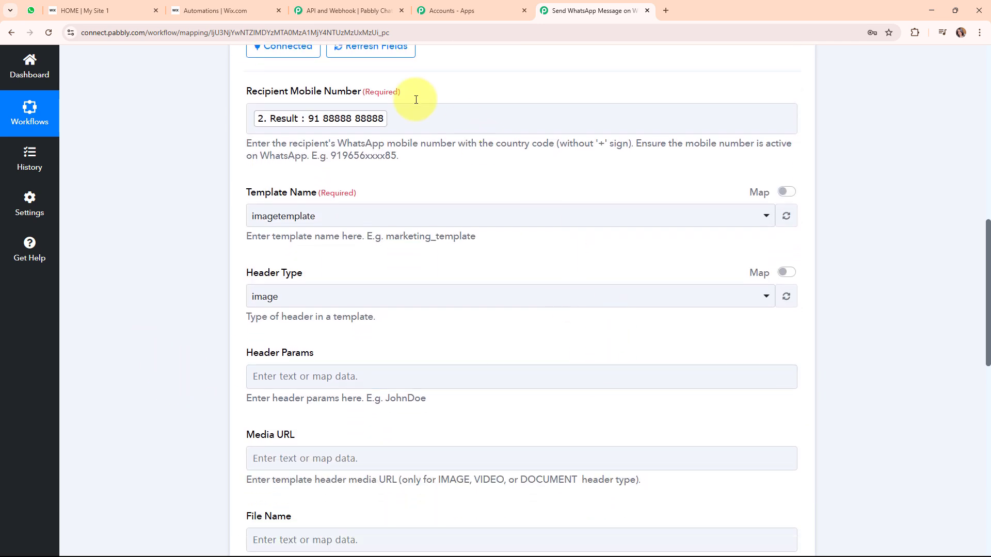
left_click_drag(238, 195, 317, 194)
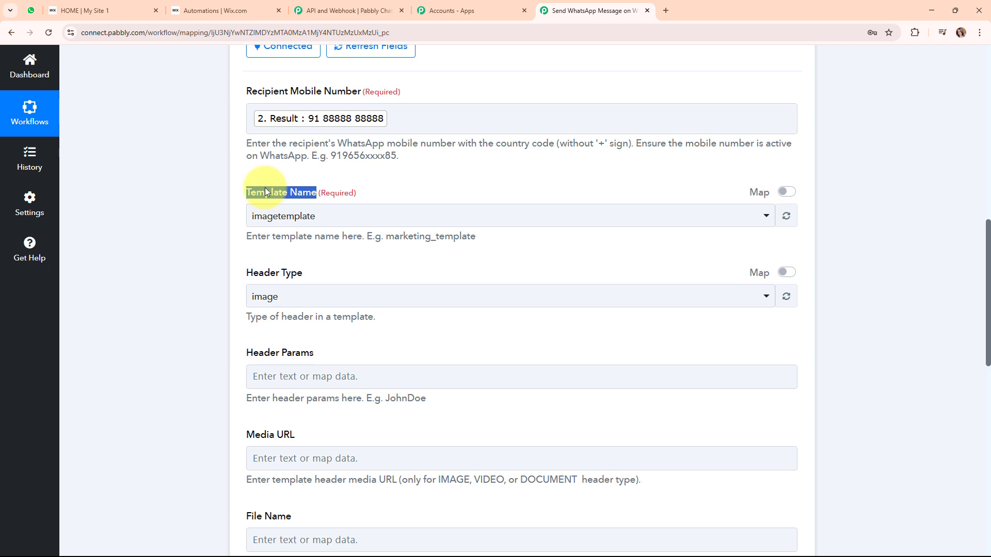
left_click(356, 11)
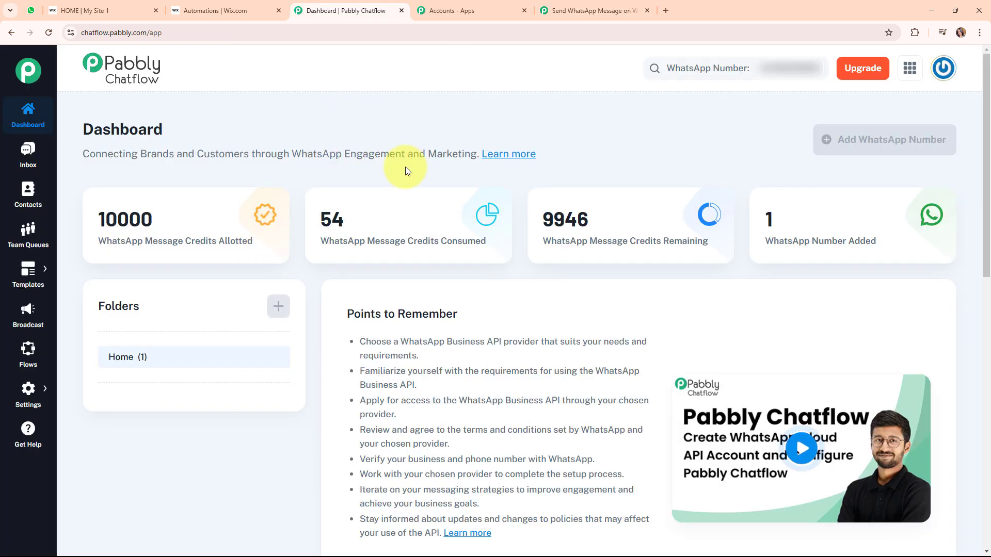
Open the Chatflow Templates list and page through the message templates and back to the first page.
mouse_move(12, 278)
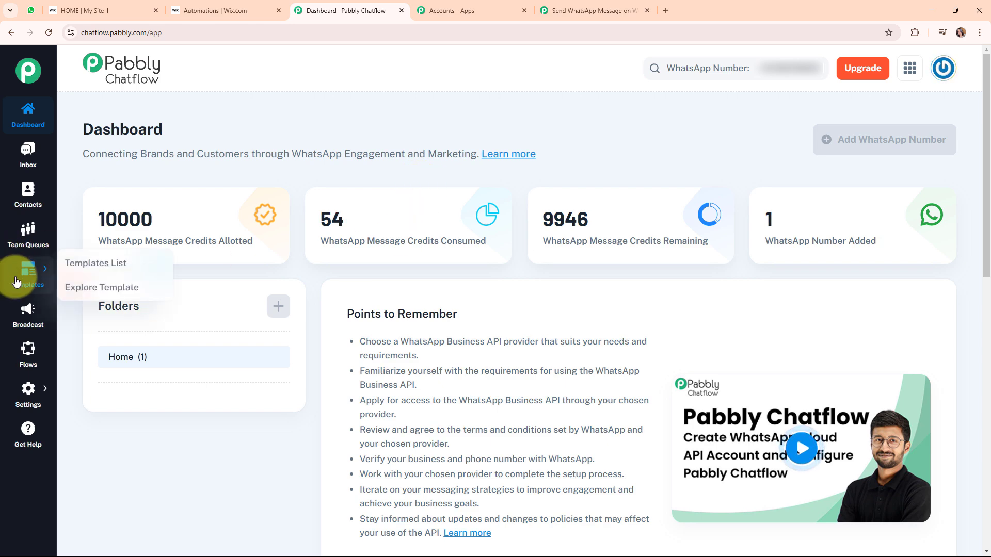
left_click(87, 265)
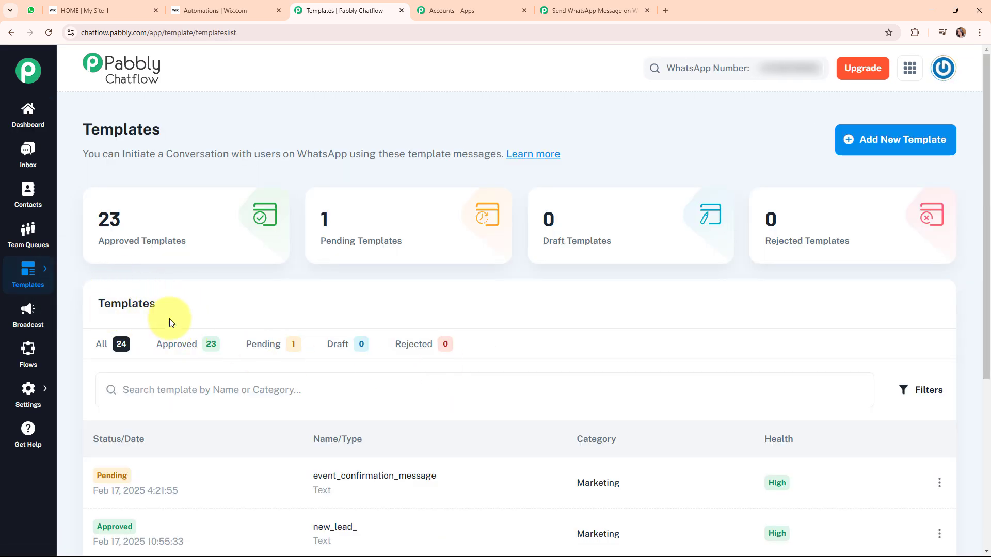
scroll(639, 342, "down", 5)
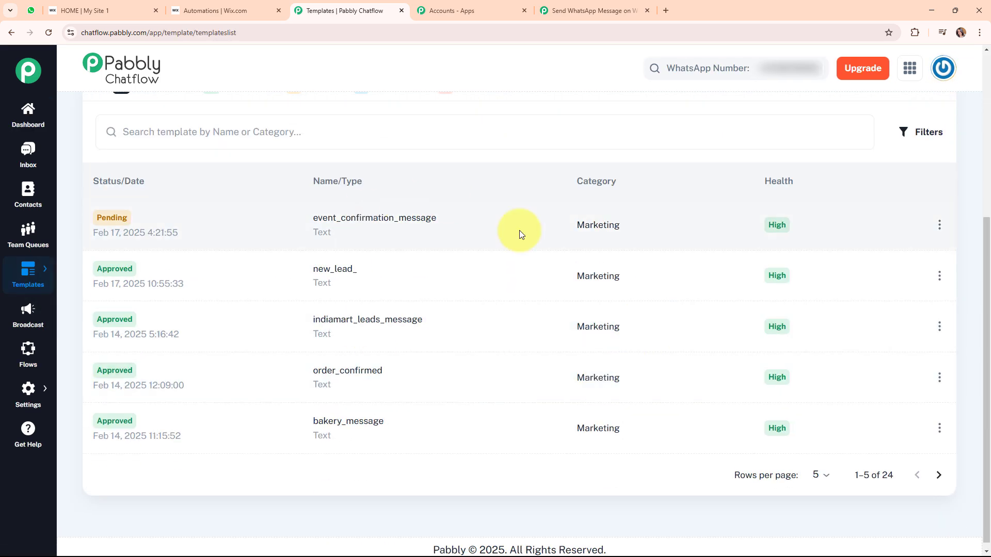
left_click(933, 485)
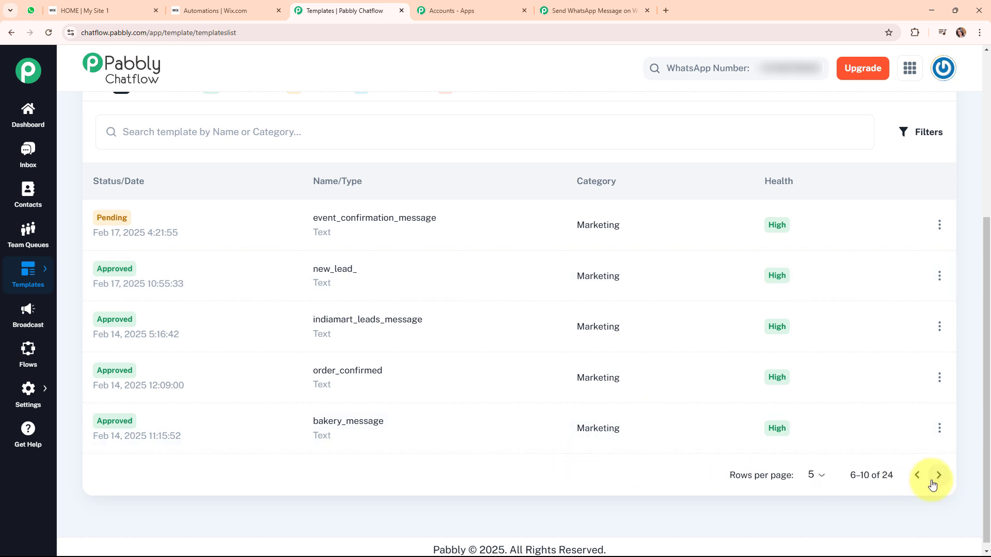
left_click(932, 486)
left_click(932, 488)
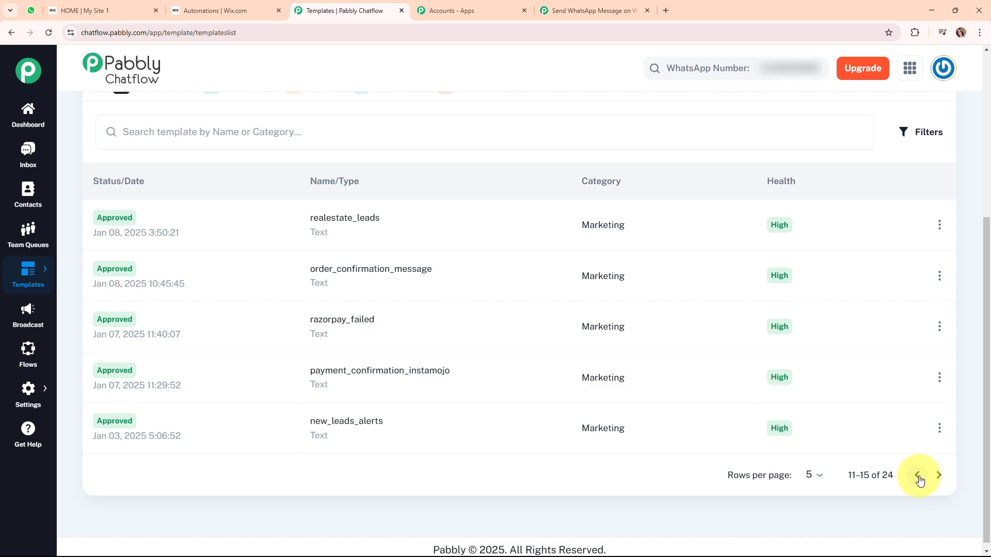
left_click(919, 477)
left_click(919, 477)
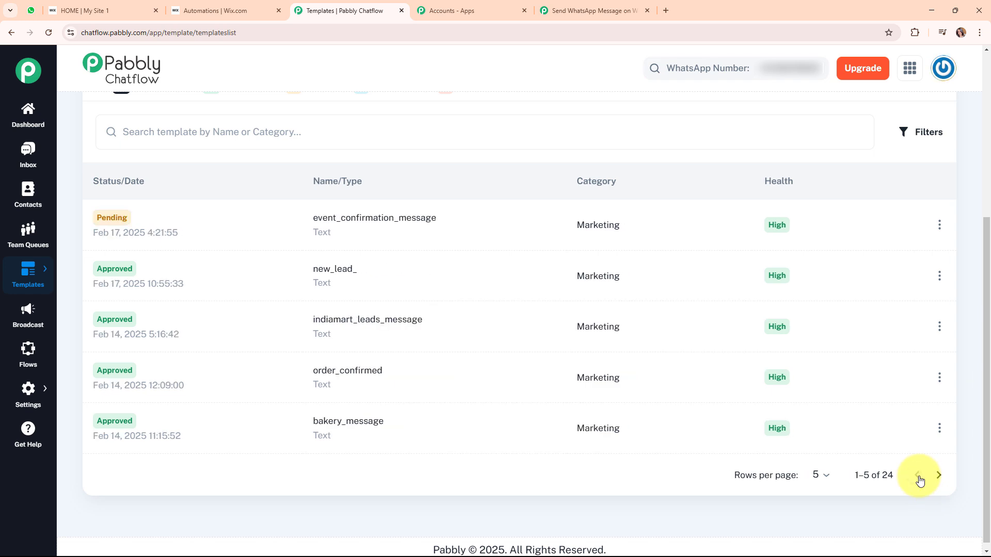
Preview the new_lead_ template's message, then close the preview.
left_click(335, 271)
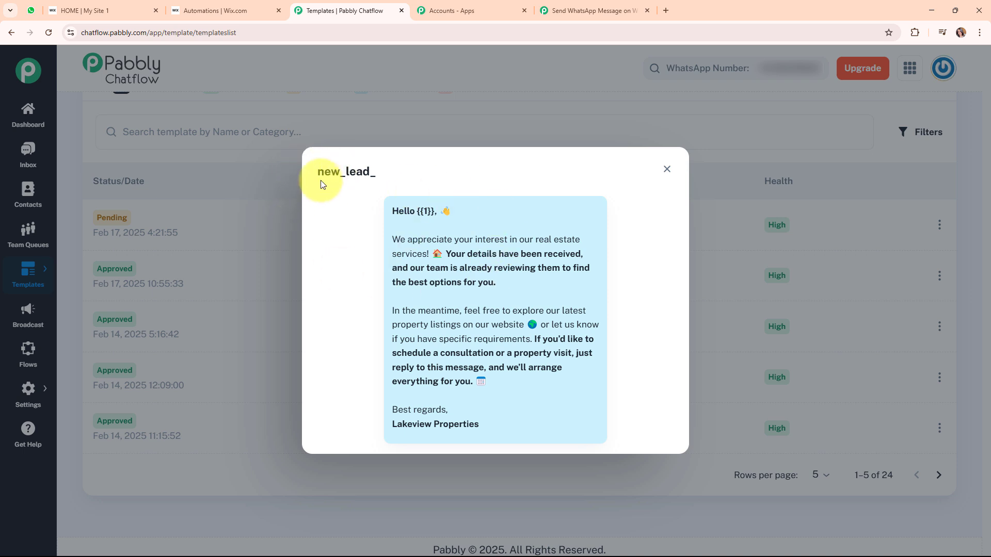
left_click(667, 171)
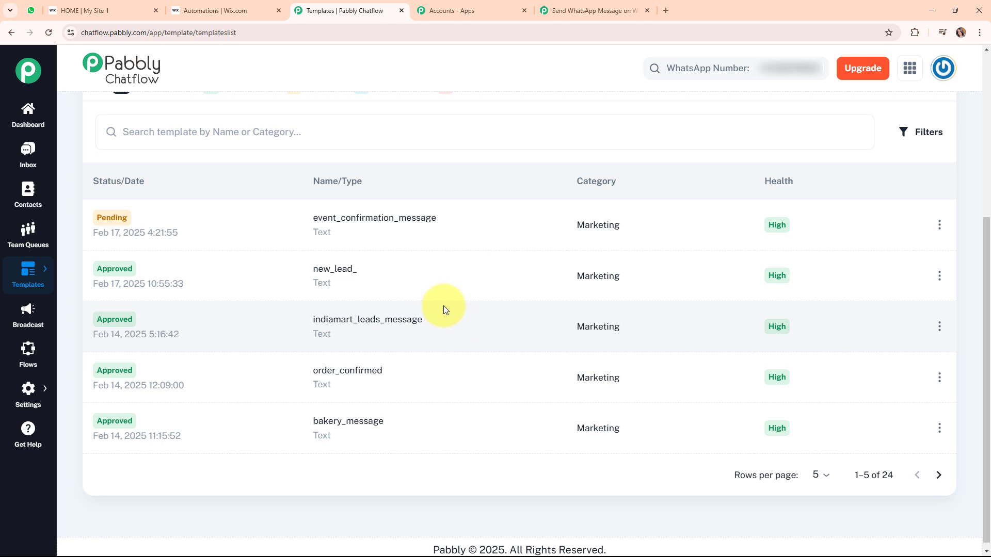
scroll(444, 305, "up", 5)
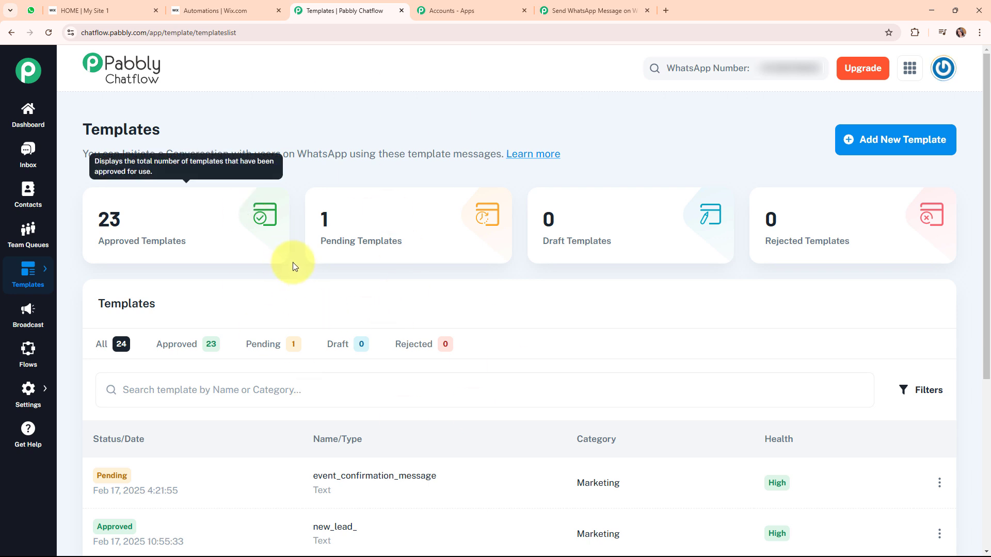
Start a new message template with the category set to Marketing.
left_click(890, 147)
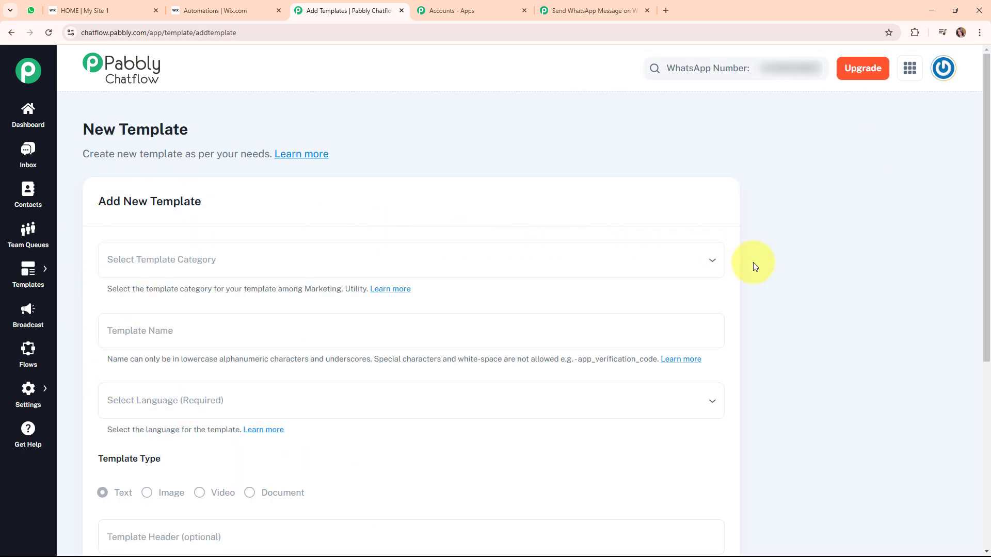
scroll(753, 265, "down", 2)
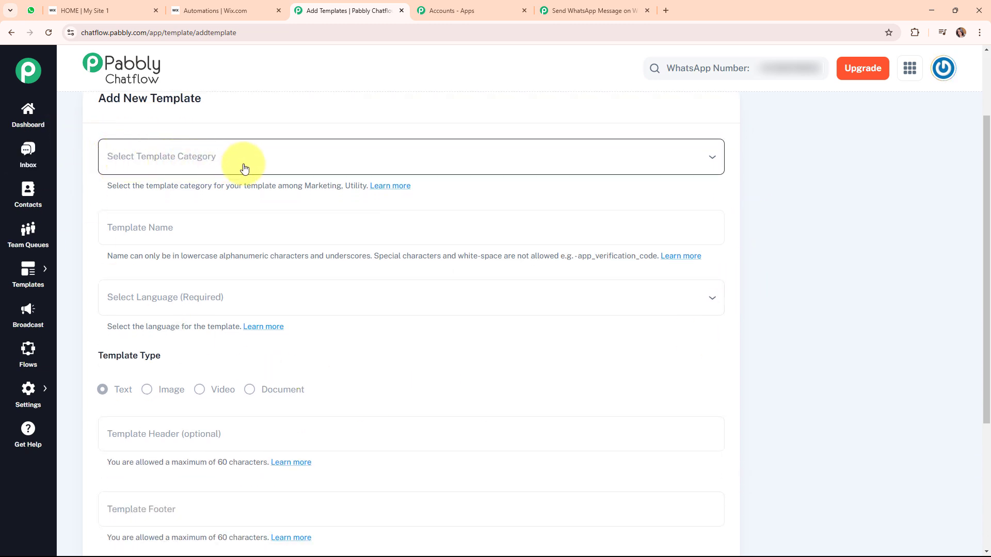
left_click(350, 167)
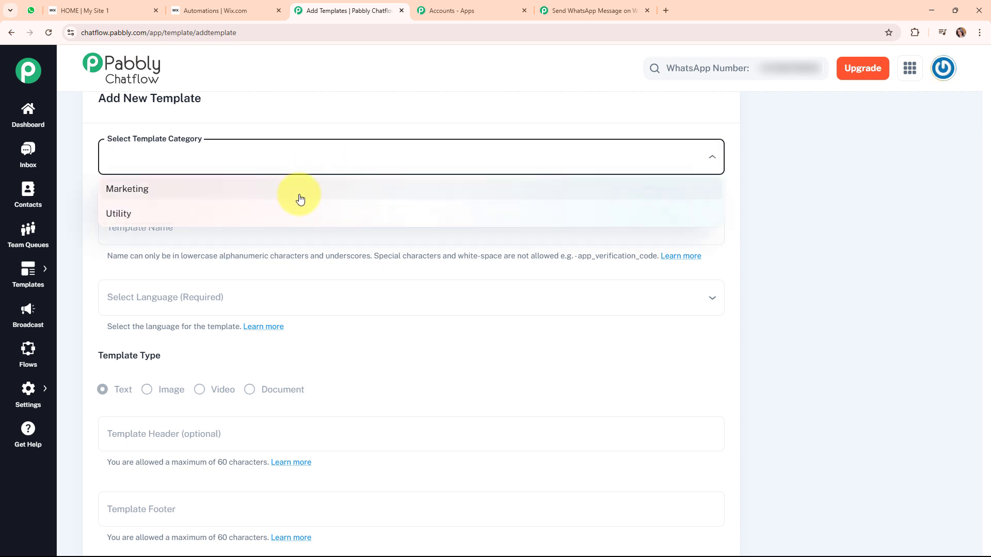
left_click(125, 190)
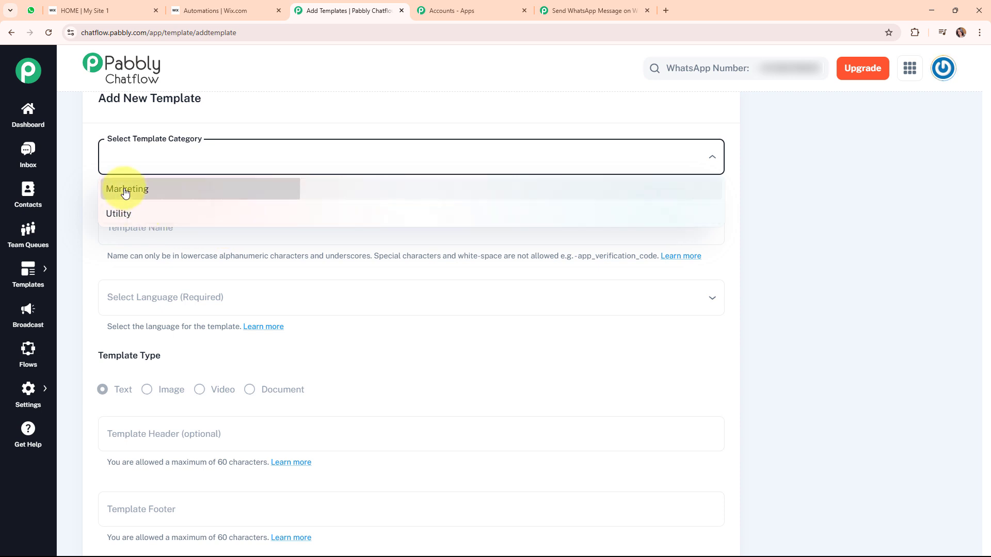
scroll(169, 228, "down", 1)
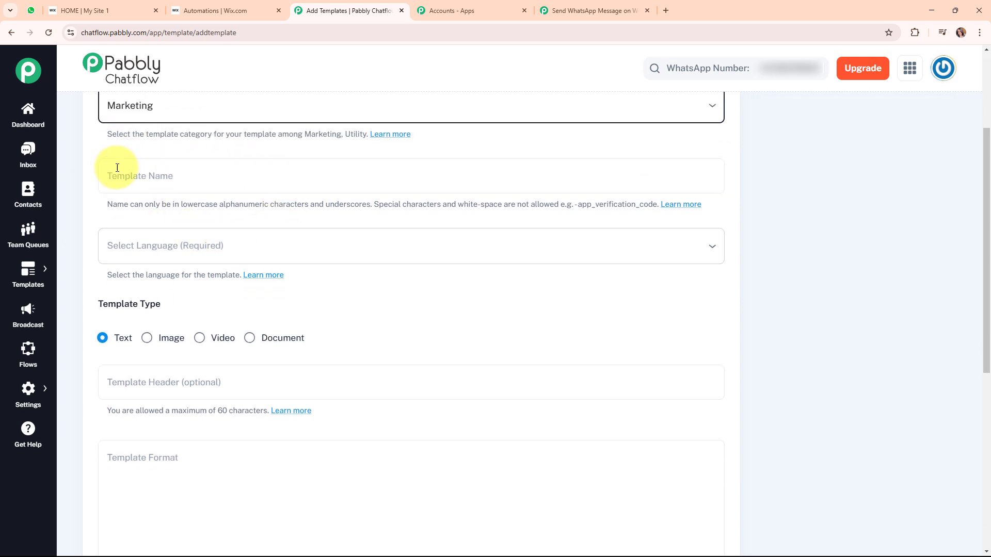
Name the template new_template and choose English as its language.
left_click(156, 180)
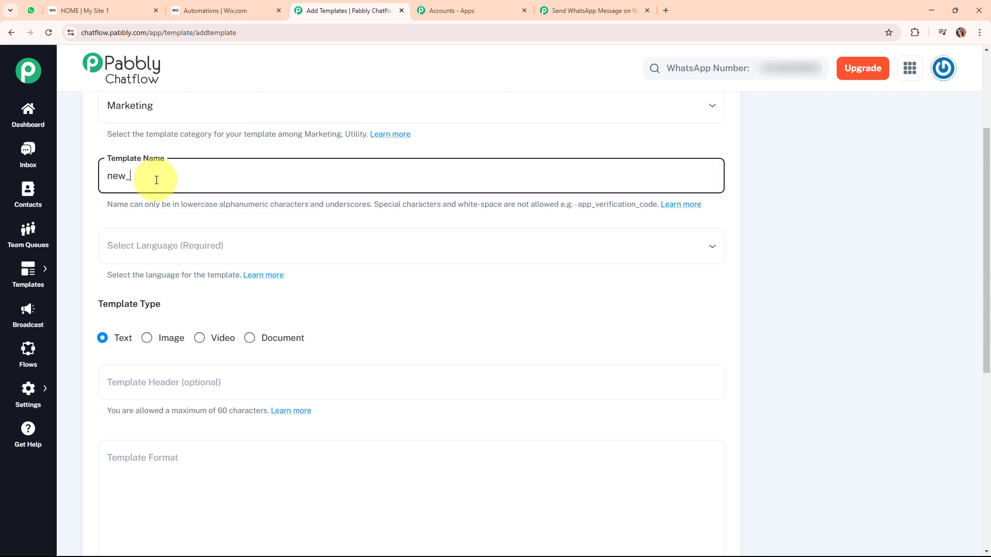
type("new_template")
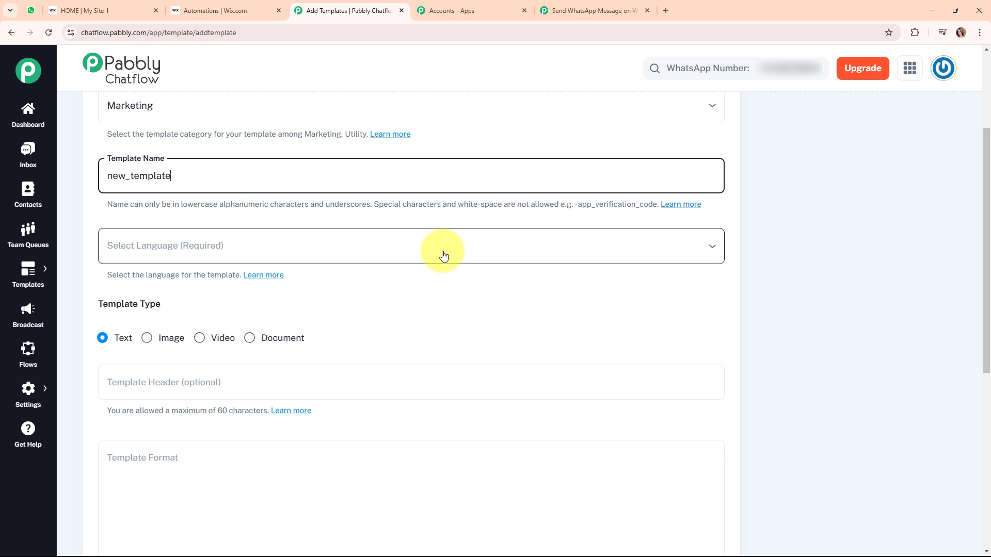
left_click(443, 255)
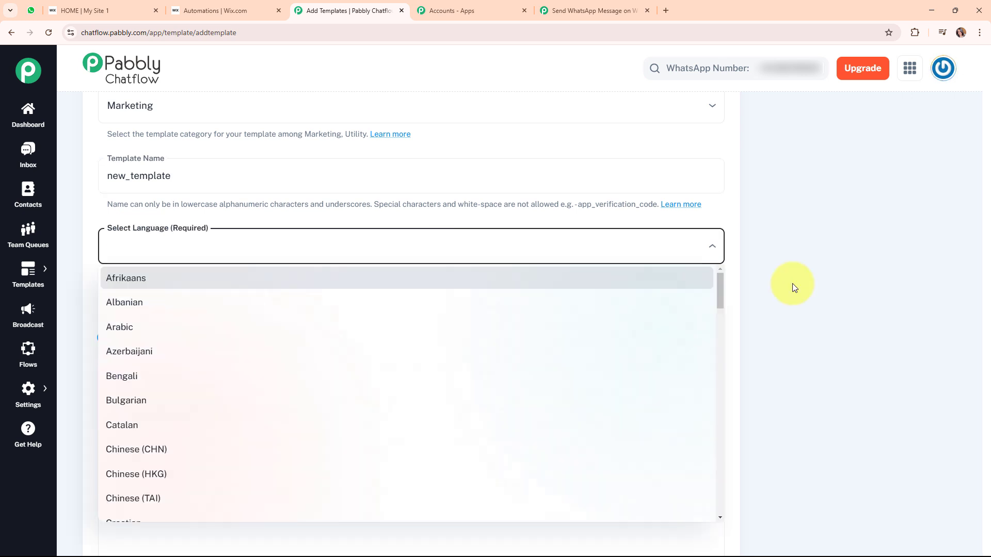
key("e")
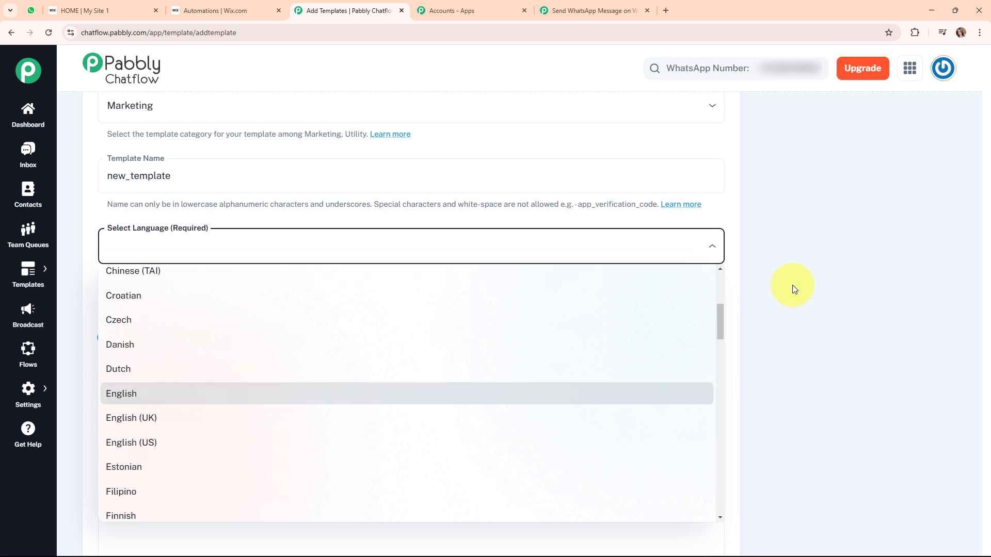
left_click(246, 393)
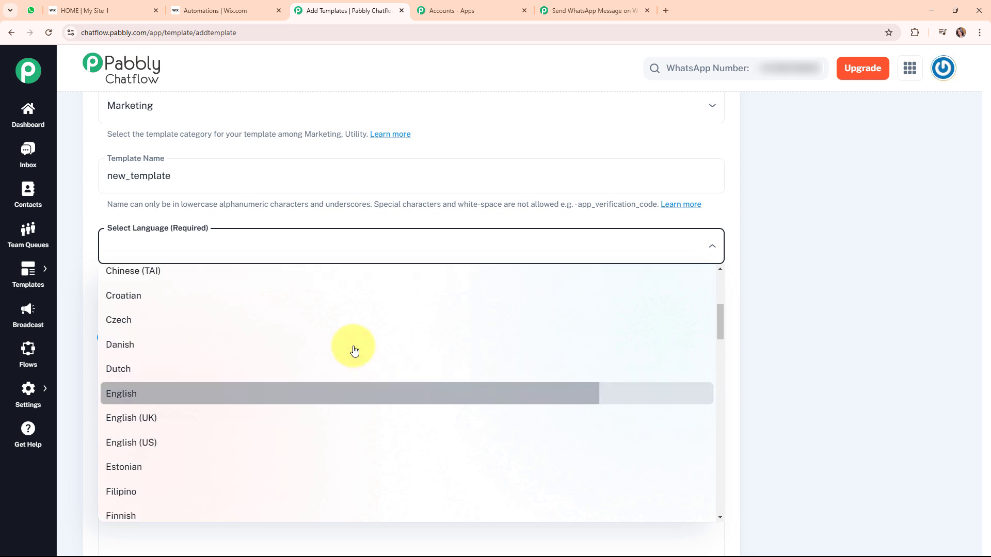
scroll(537, 325, "down", 2)
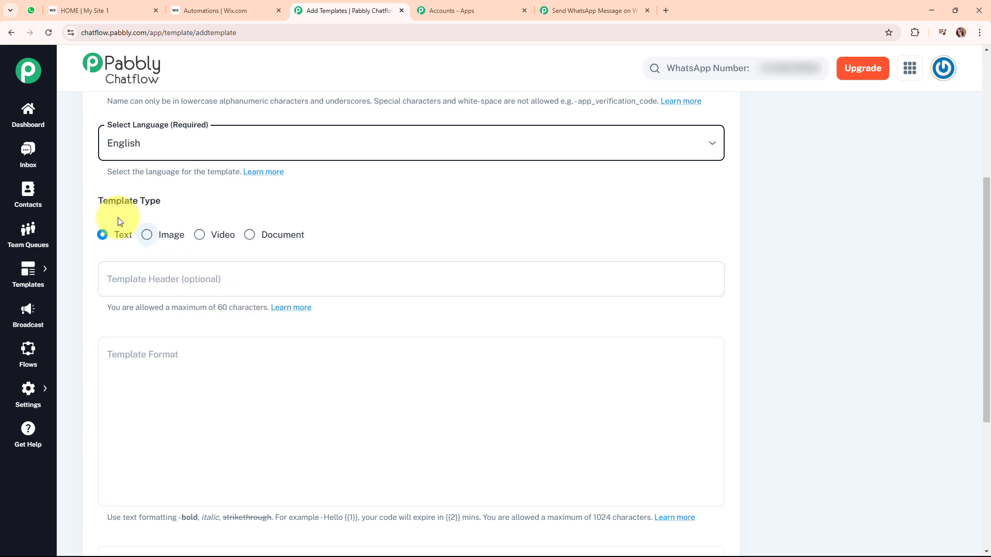
Enter 'Welcome!' as the template header and check it in the message preview.
left_click_drag(99, 200, 197, 209)
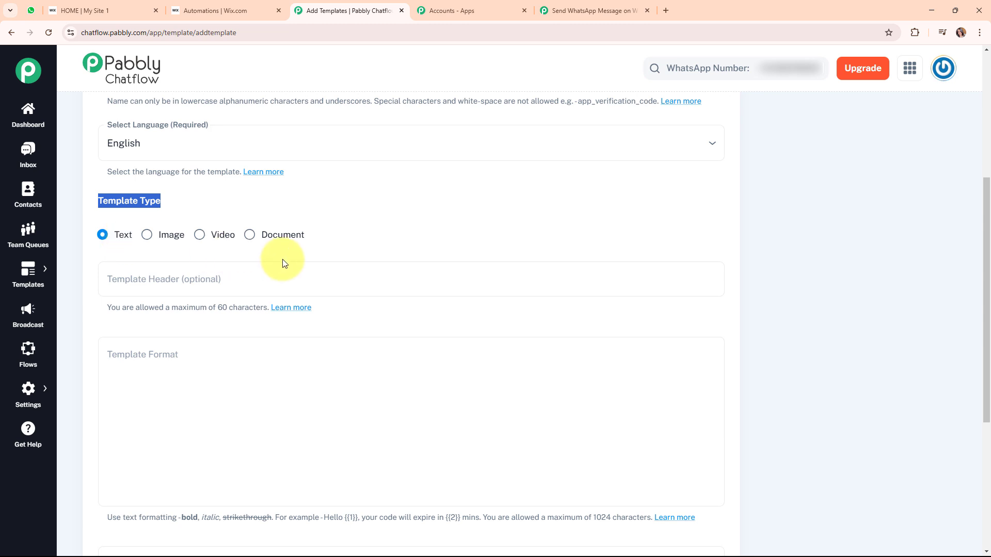
left_click(316, 303)
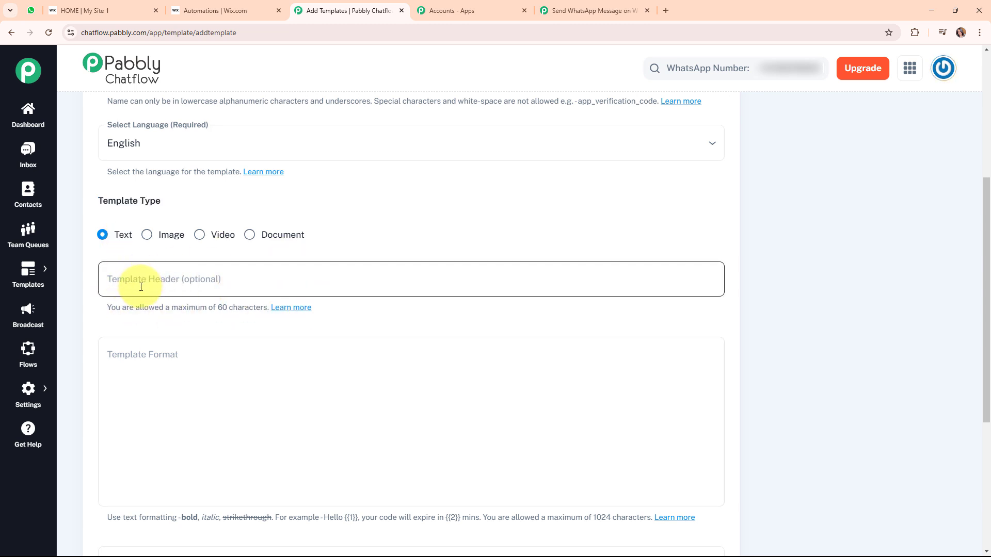
left_click(140, 287)
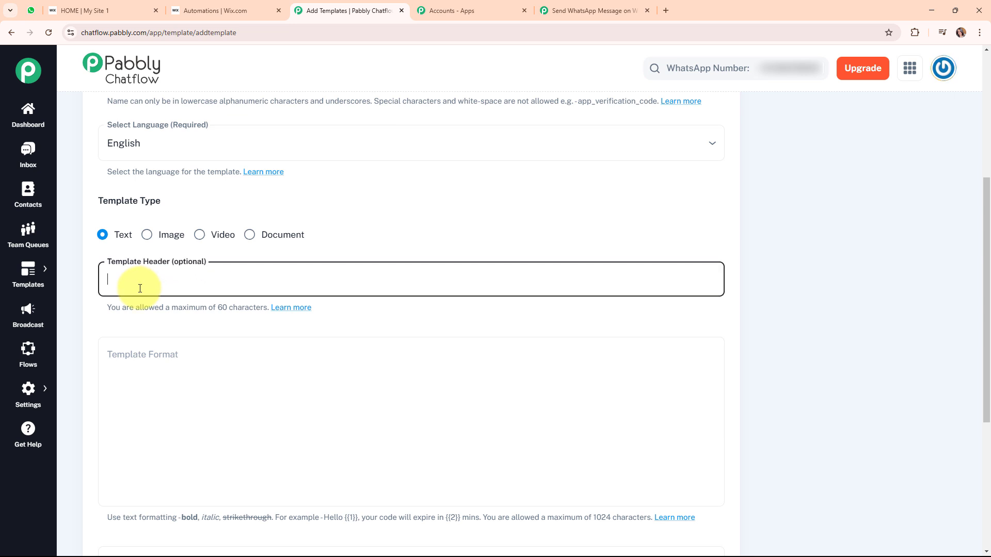
type("We")
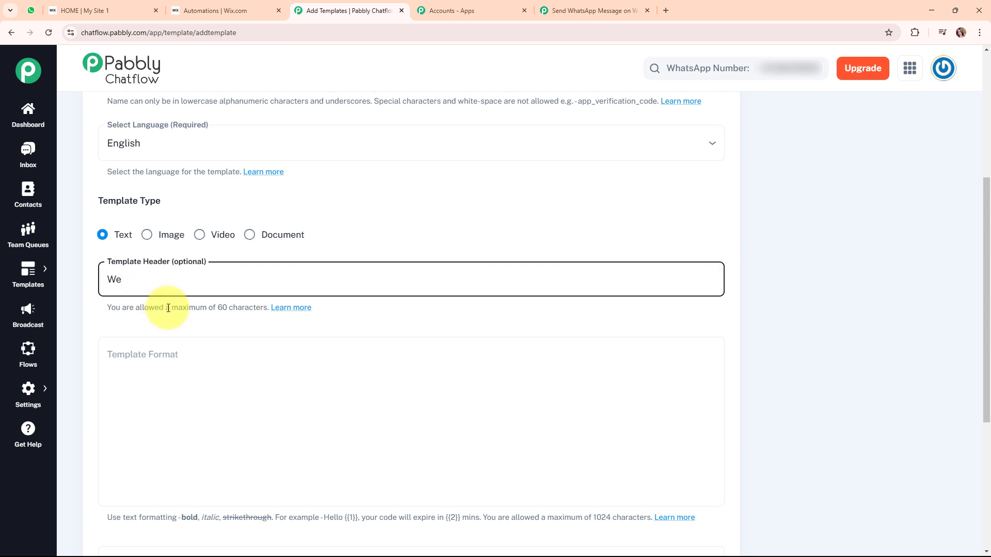
type("lcome!")
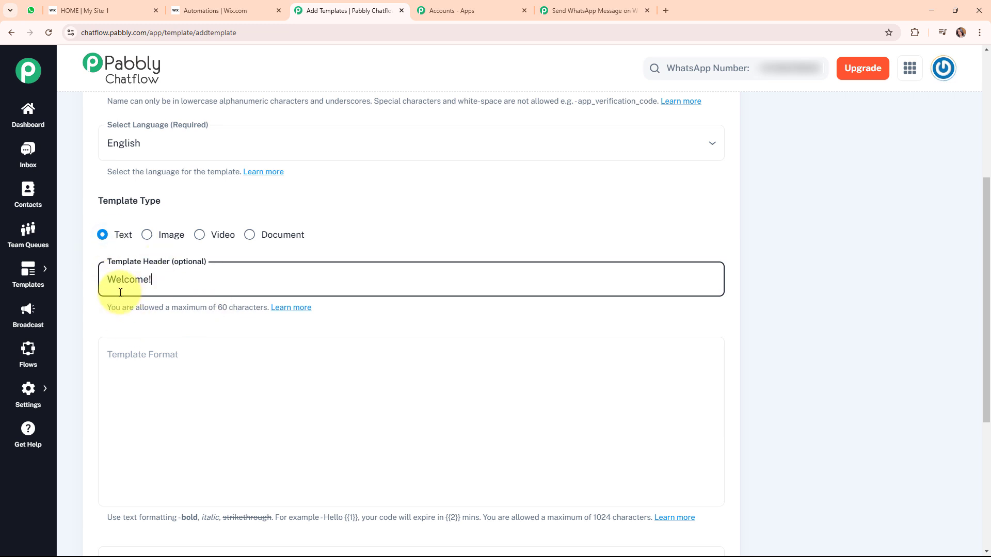
scroll(809, 299, "up", 4)
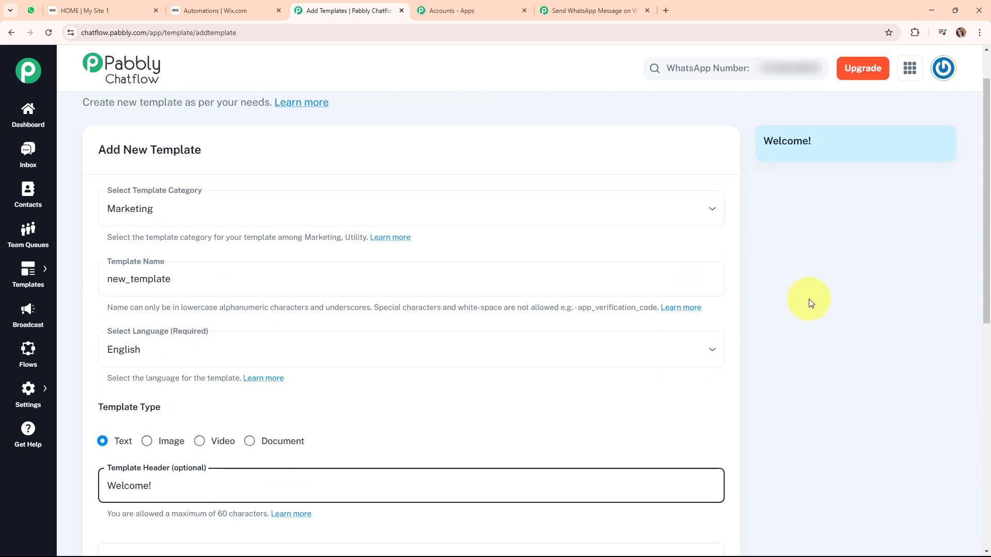
scroll(809, 299, "up", 1)
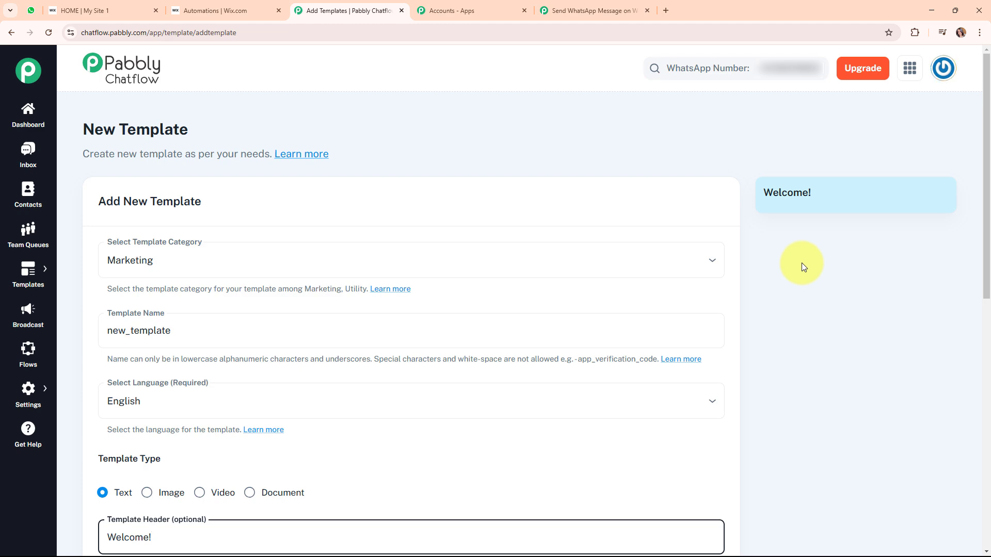
Write 'Hello {{1}}' as the template's message body.
scroll(428, 392, "down", 5)
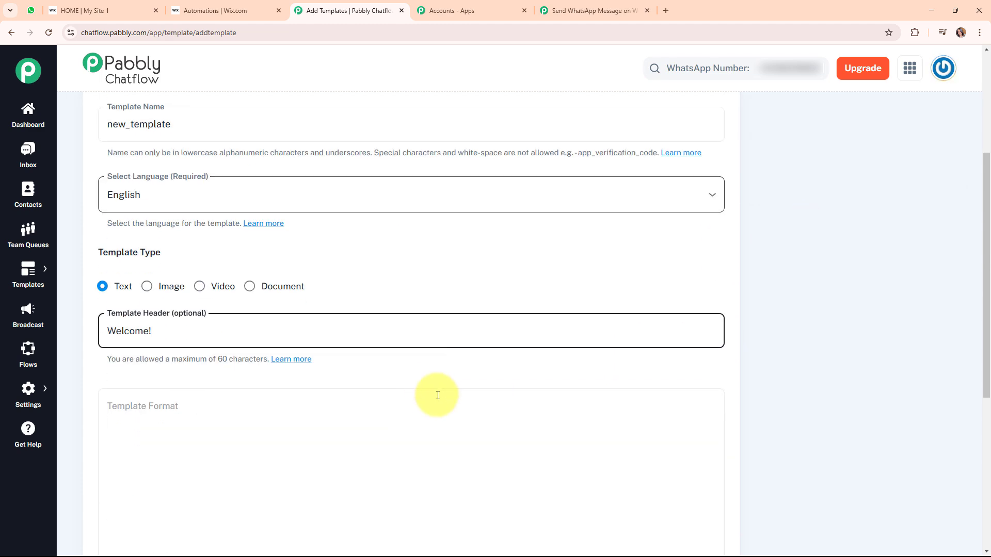
scroll(445, 398, "down", 2)
left_click(197, 323)
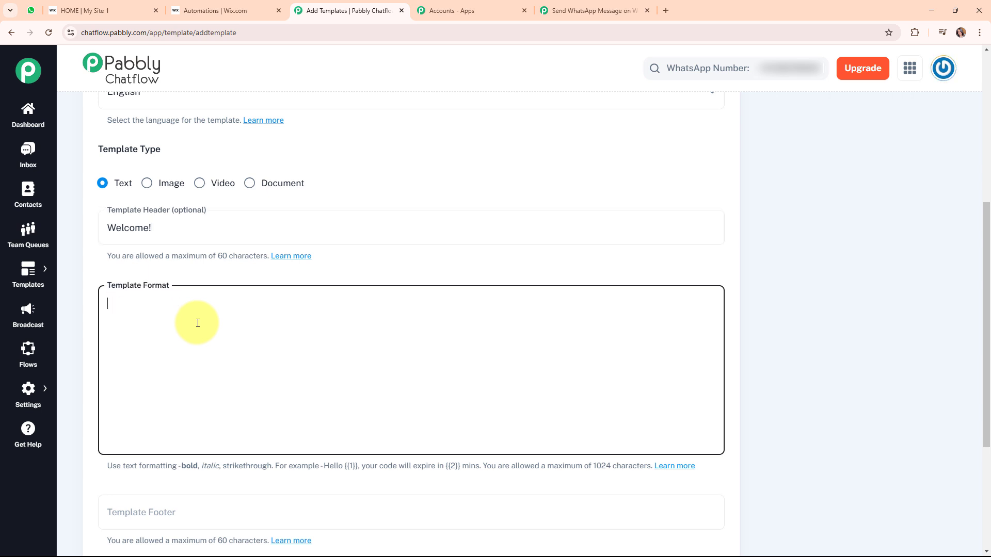
type("Hello {{1}}")
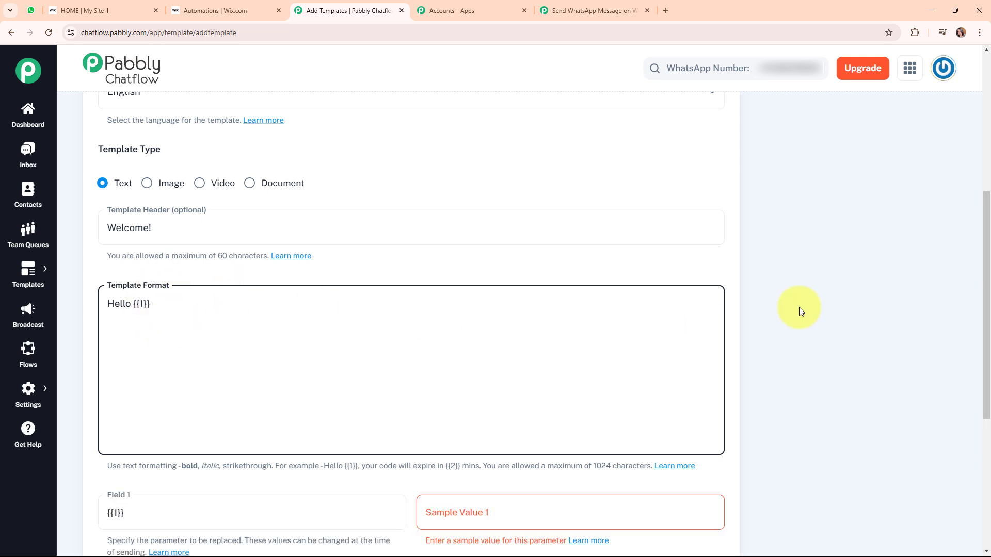
scroll(832, 303, "up", 5)
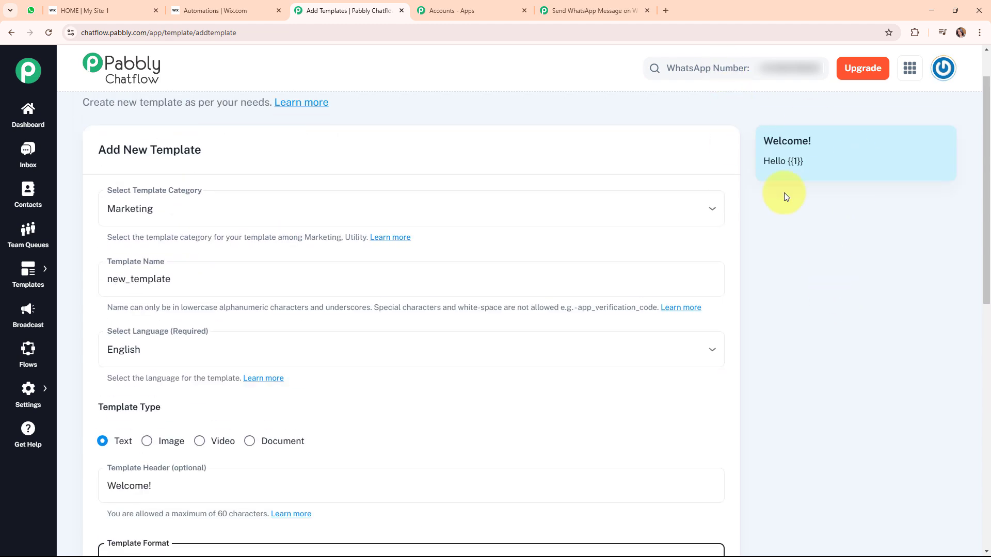
scroll(811, 253, "down", 5)
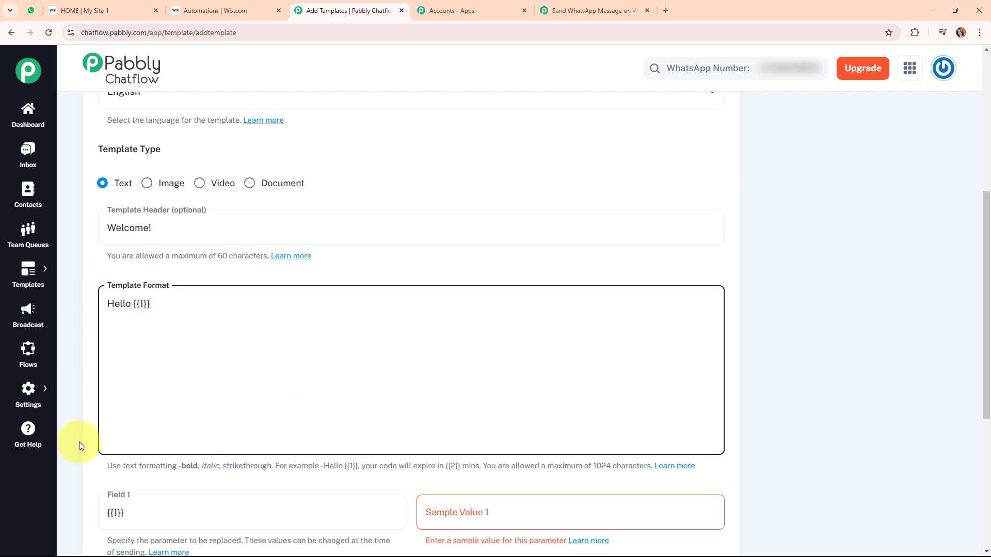
scroll(519, 401, "down", 3)
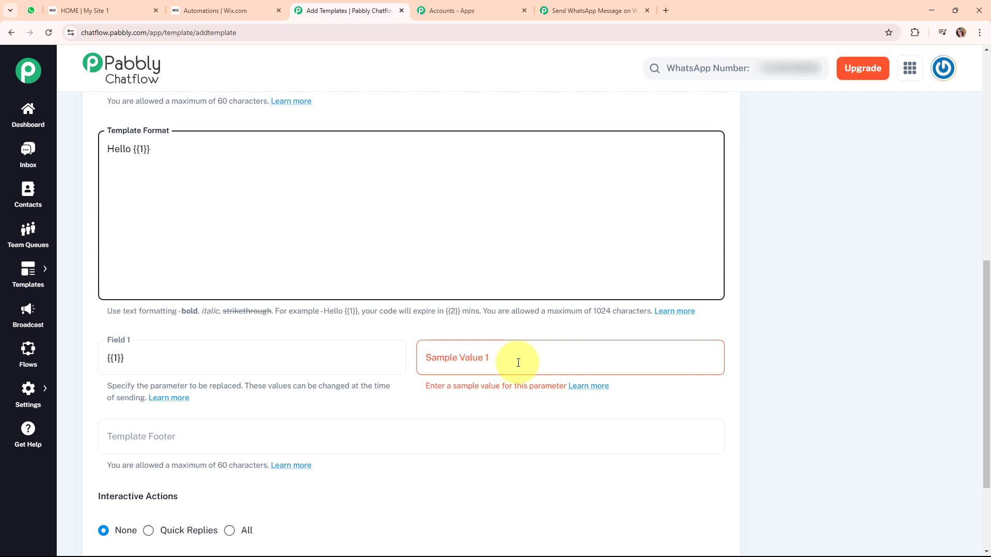
Enter 'Test User' as sample value 1, then return to the Templates list.
left_click(518, 363)
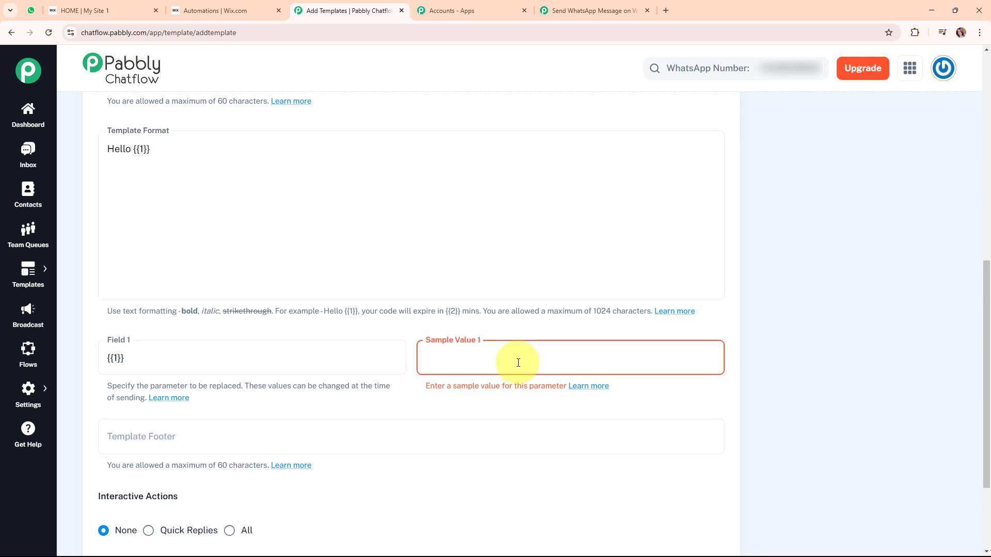
type("Test ")
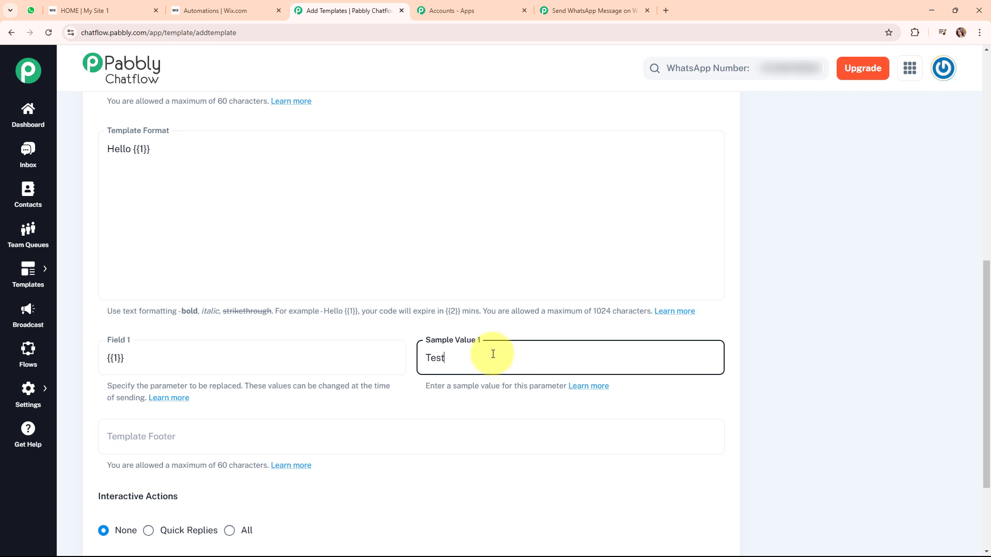
type("User")
scroll(362, 398, "down", 1)
scroll(361, 398, "down", 3)
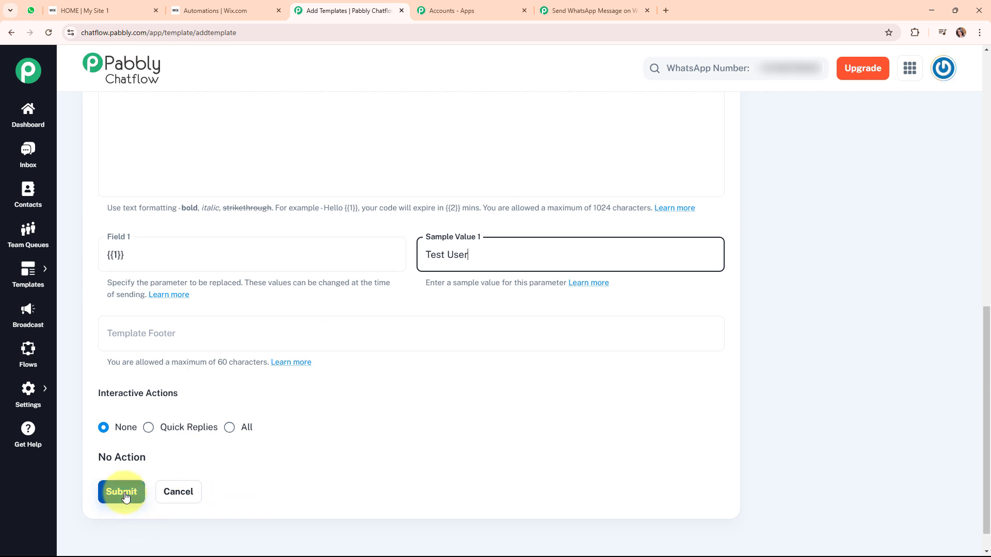
scroll(124, 497, "down", 1)
scroll(584, 397, "up", 1)
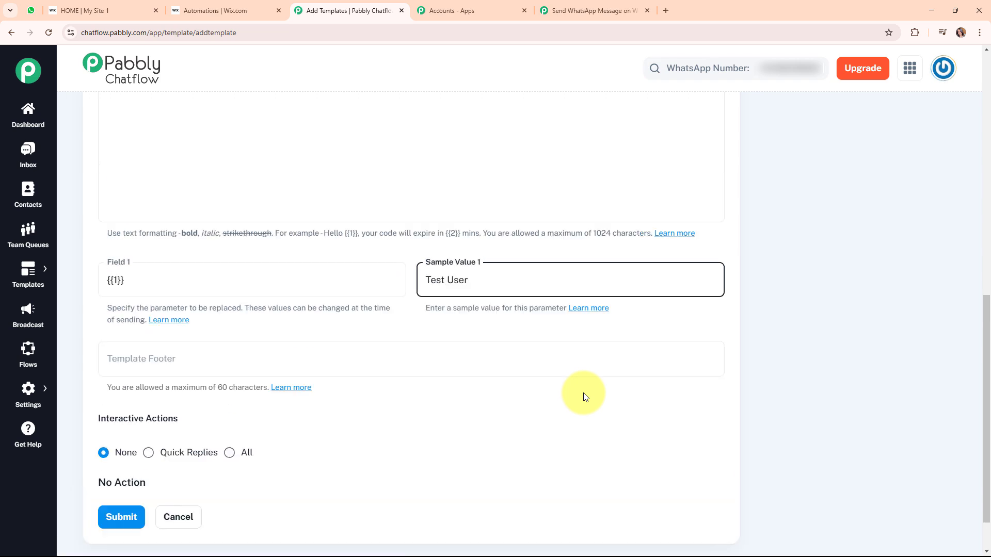
scroll(585, 397, "up", 10)
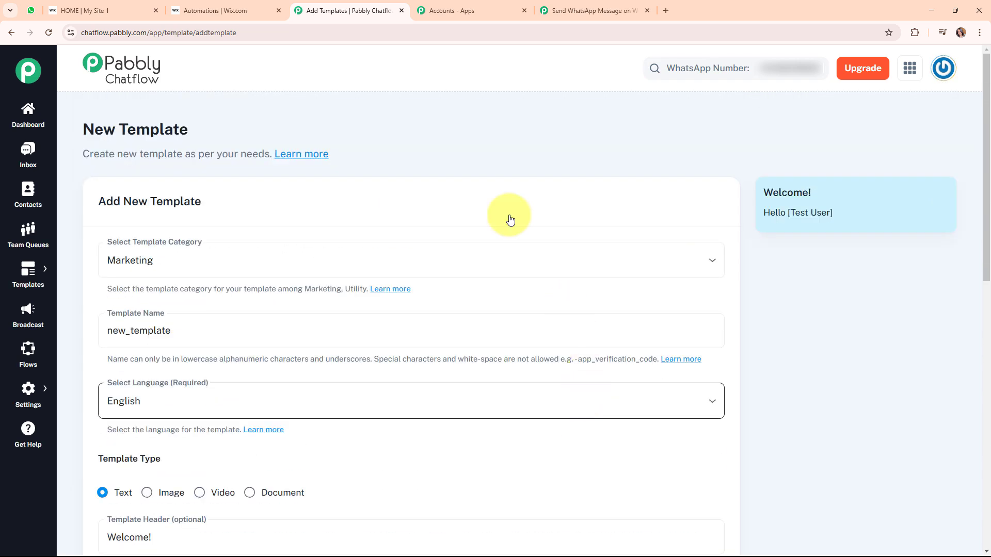
left_click(11, 32)
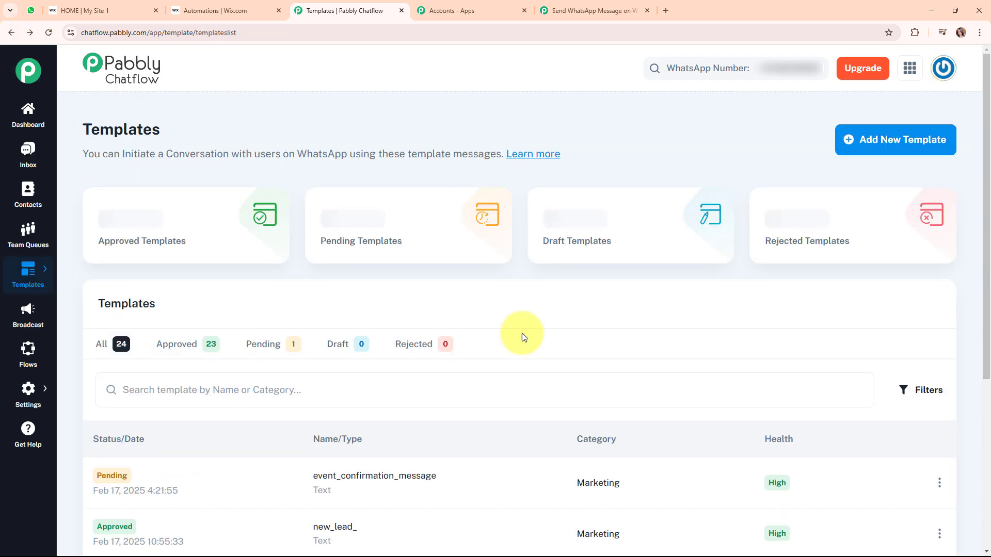
scroll(522, 337, "down", 3)
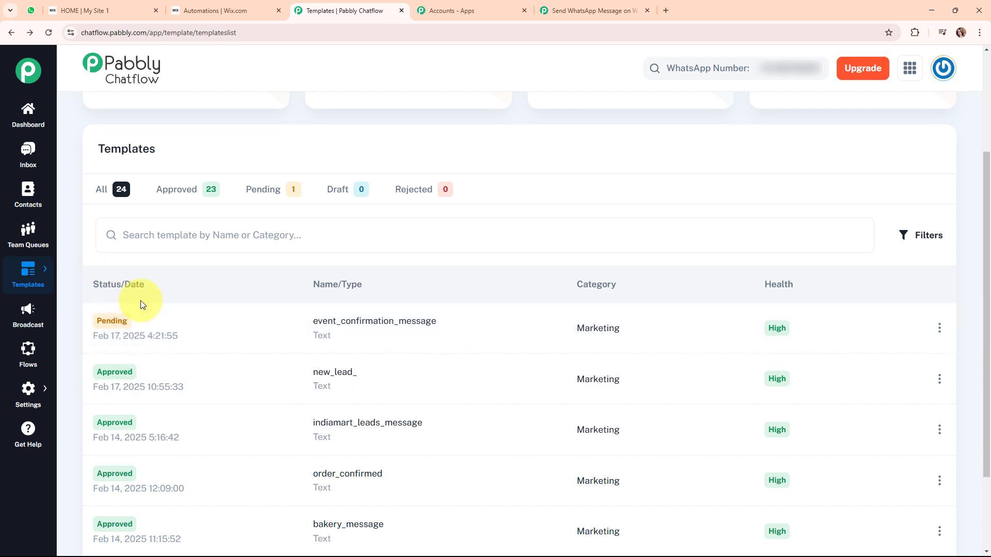
mouse_move(119, 326)
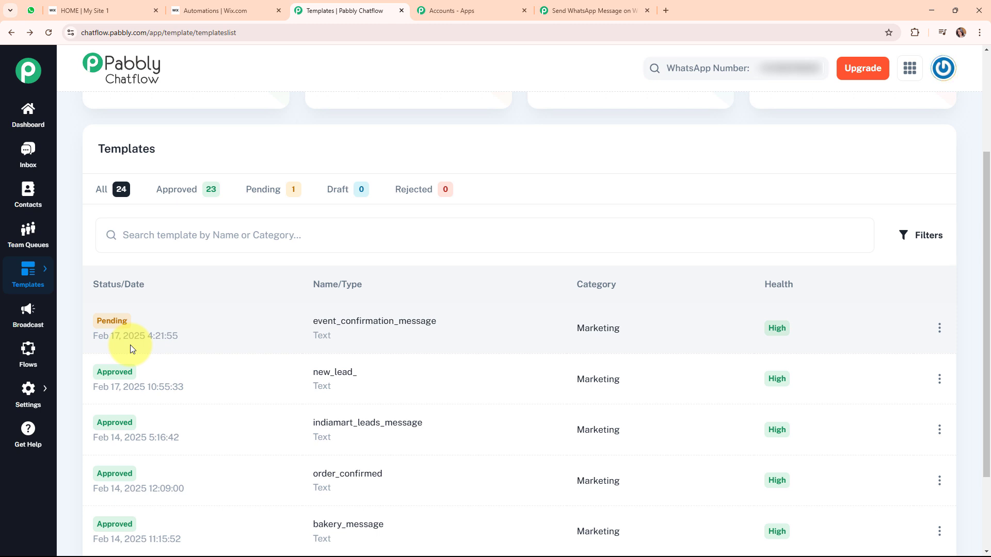
scroll(391, 349, "down", 1)
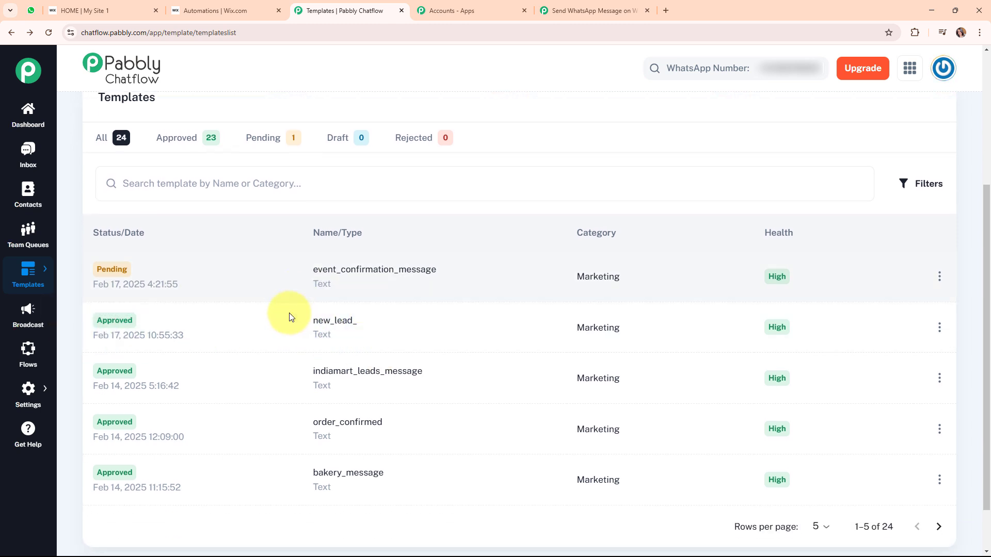
left_click(564, 4)
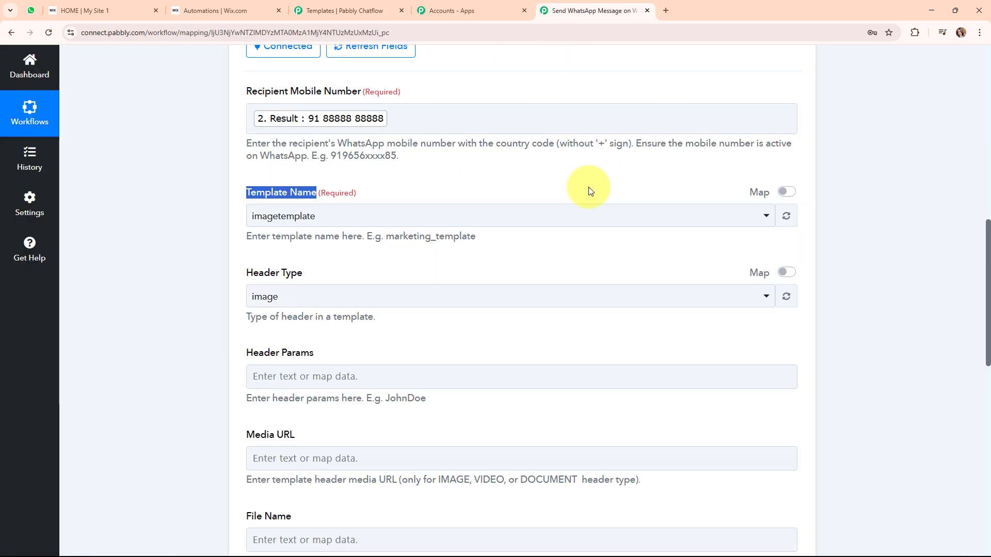
left_click(372, 217)
type("new")
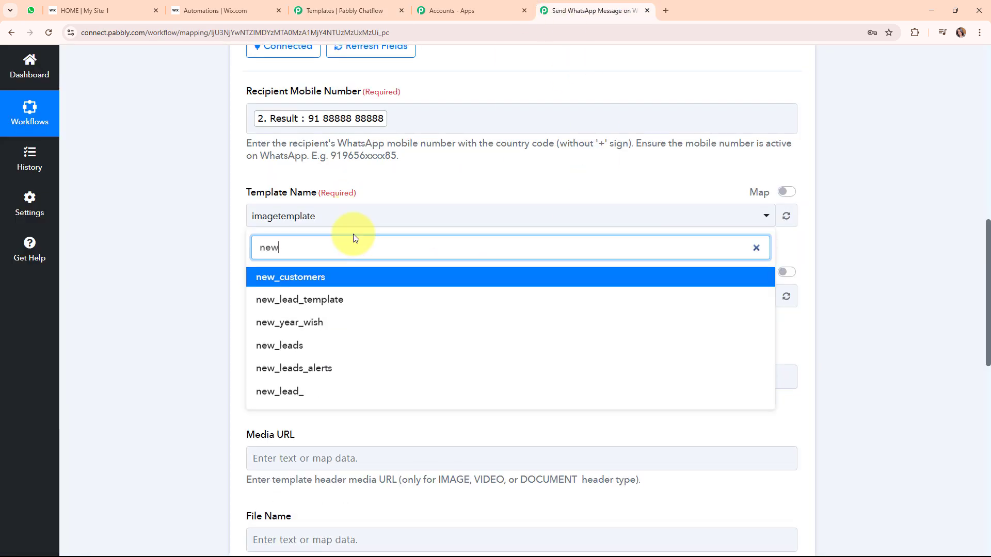
left_click(401, 393)
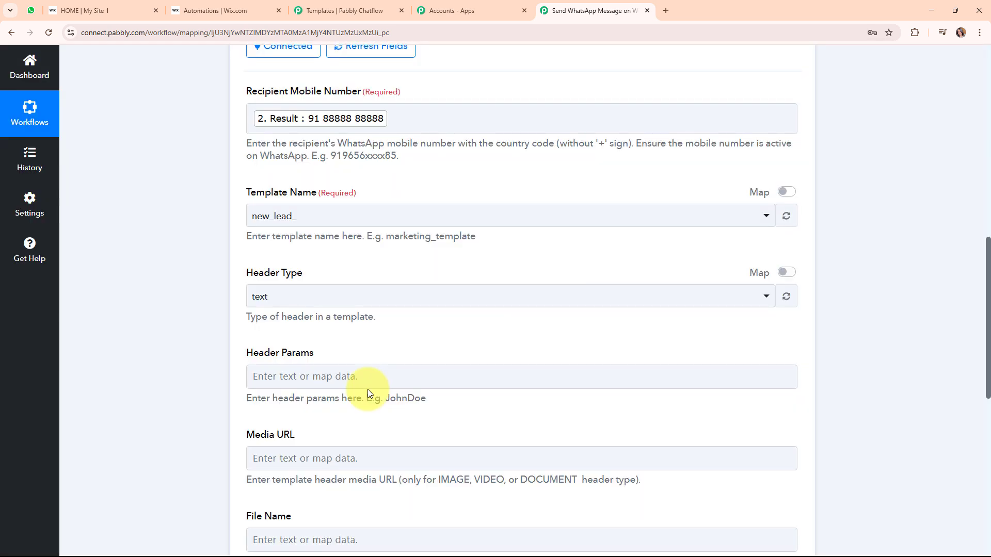
scroll(522, 323, "down", 1)
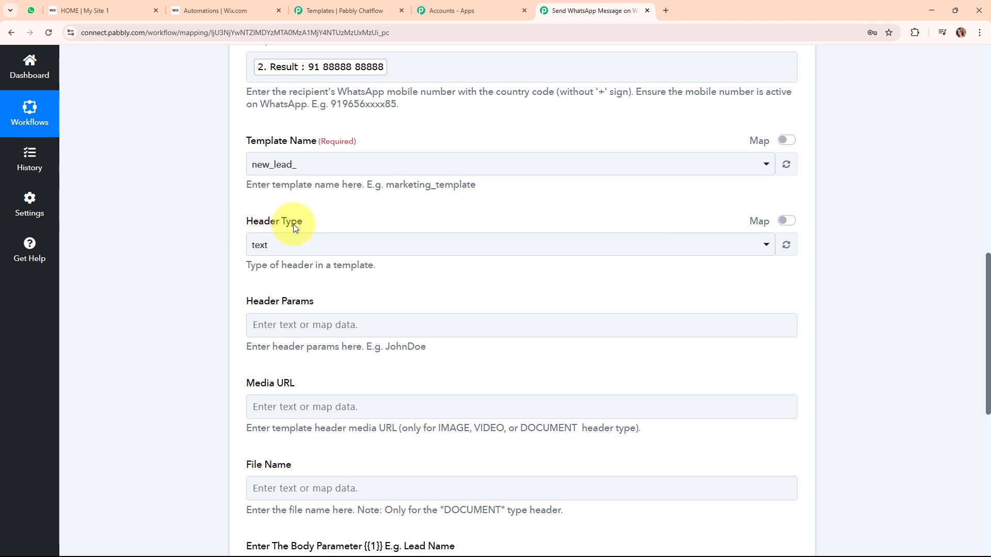
left_click(405, 247)
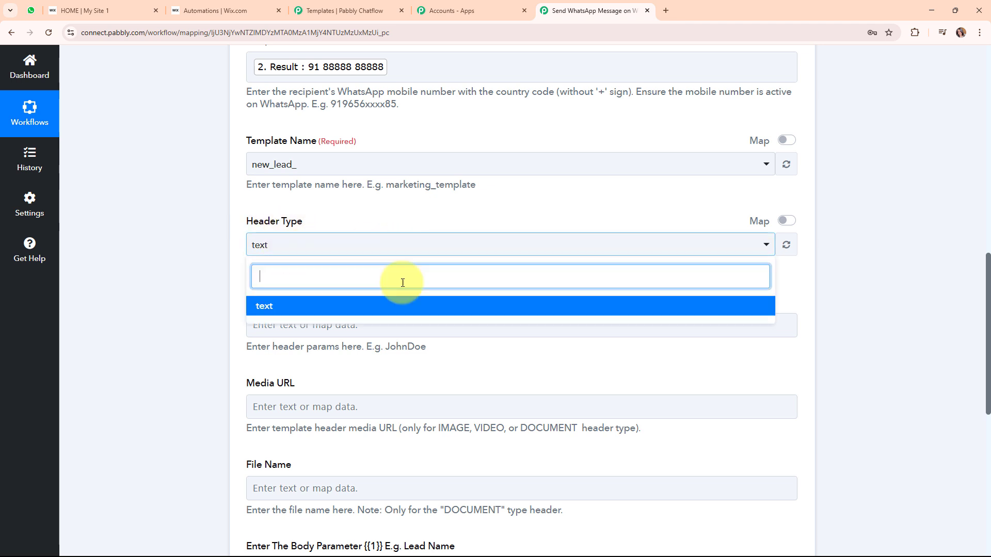
left_click(399, 308)
scroll(248, 204, "down", 2)
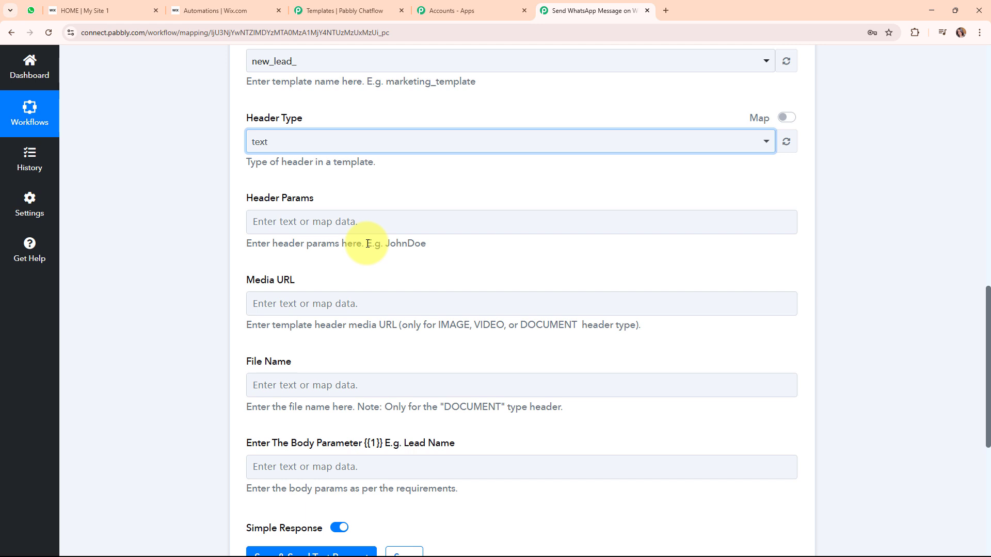
scroll(420, 272, "down", 2)
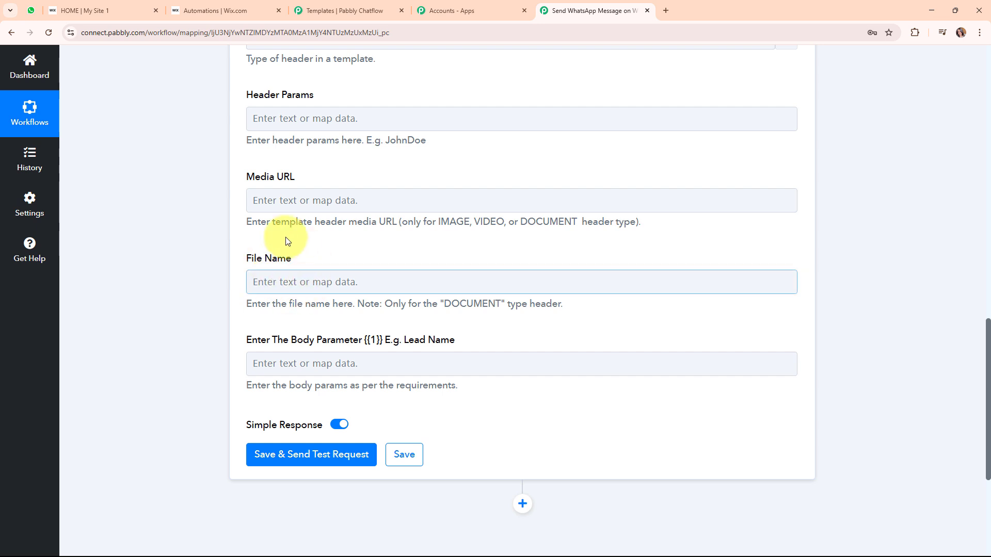
left_click_drag(442, 304, 534, 307)
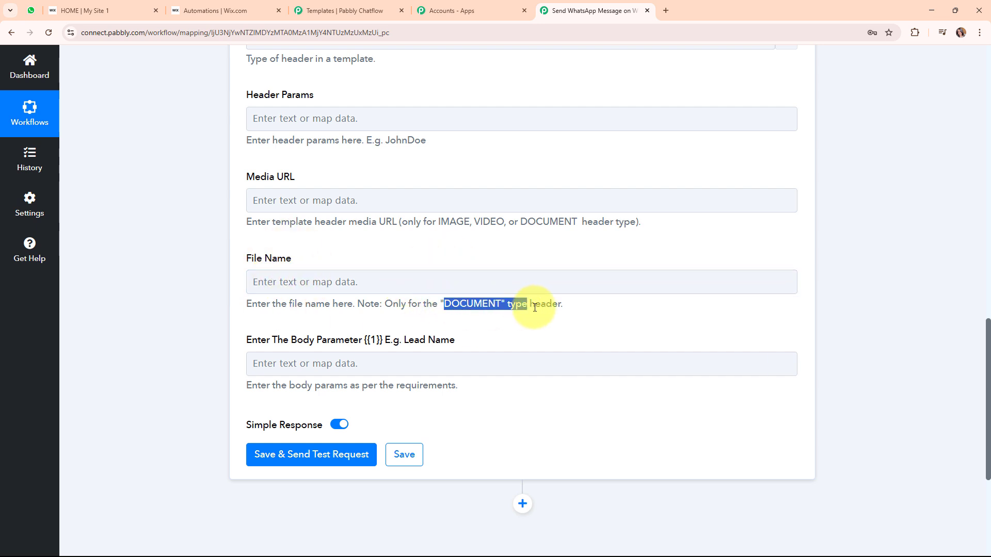
left_click(296, 323)
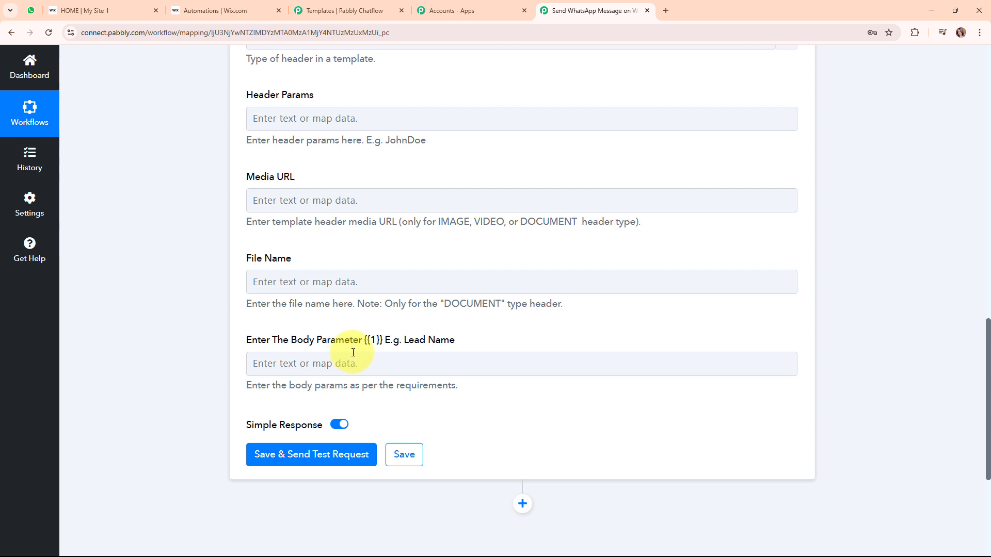
left_click(249, 361)
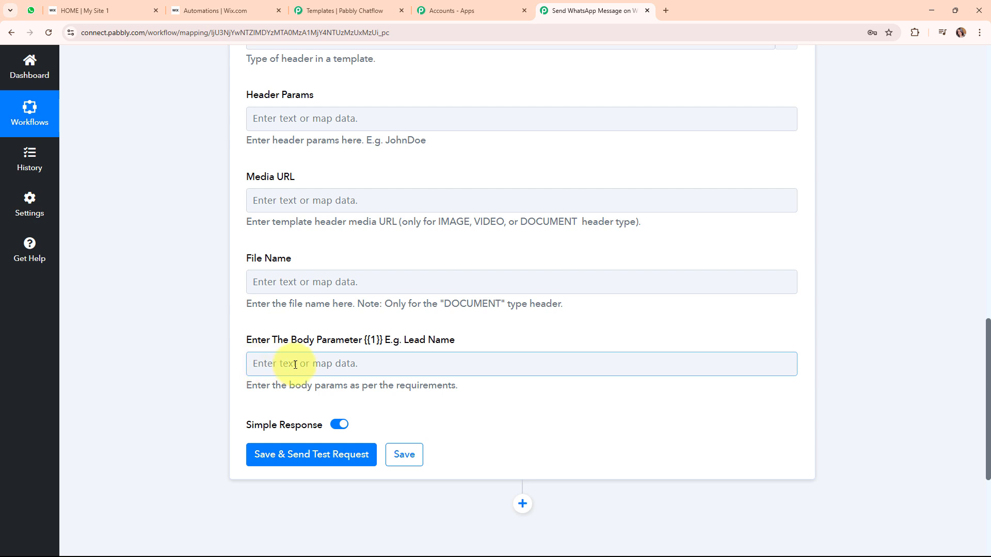
Map the Wix Forms submission values Test and Lead into the Body Parameter.
left_click(295, 365)
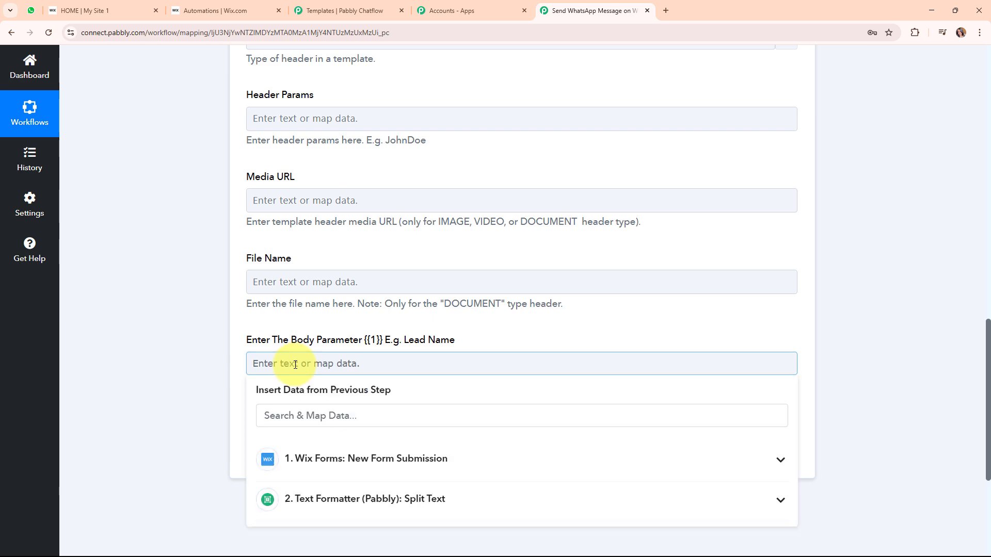
left_click(415, 455)
scroll(897, 395, "down", 4)
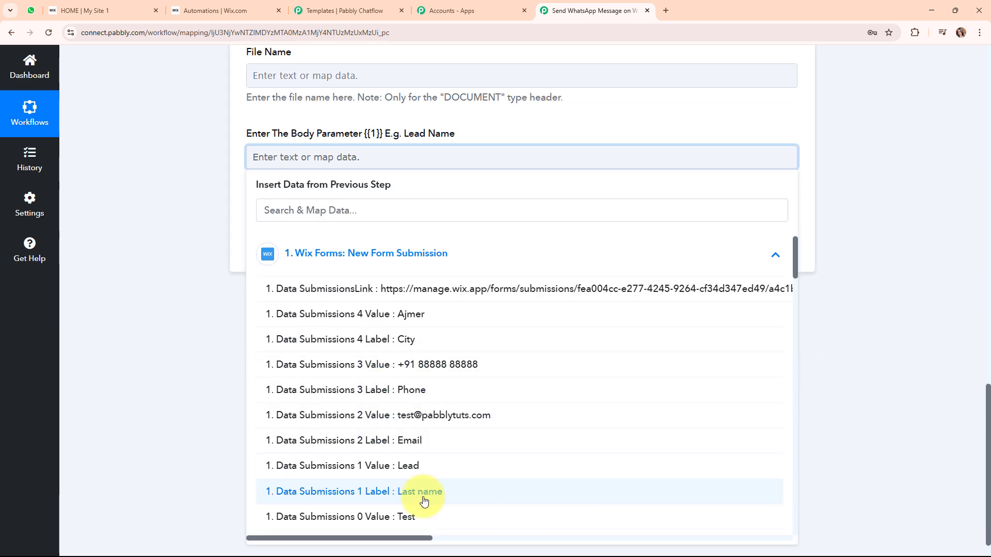
left_click(422, 514)
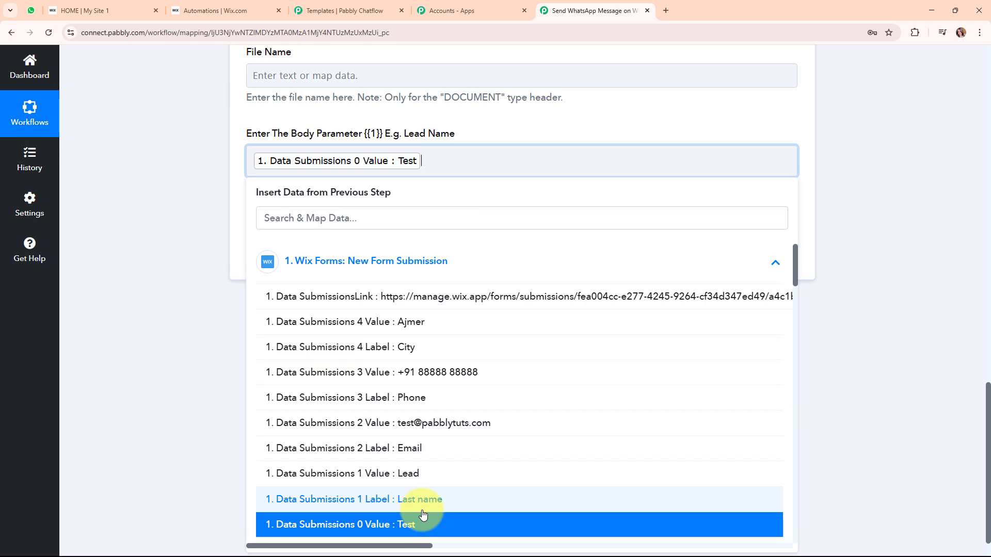
left_click(427, 479)
left_click(175, 234)
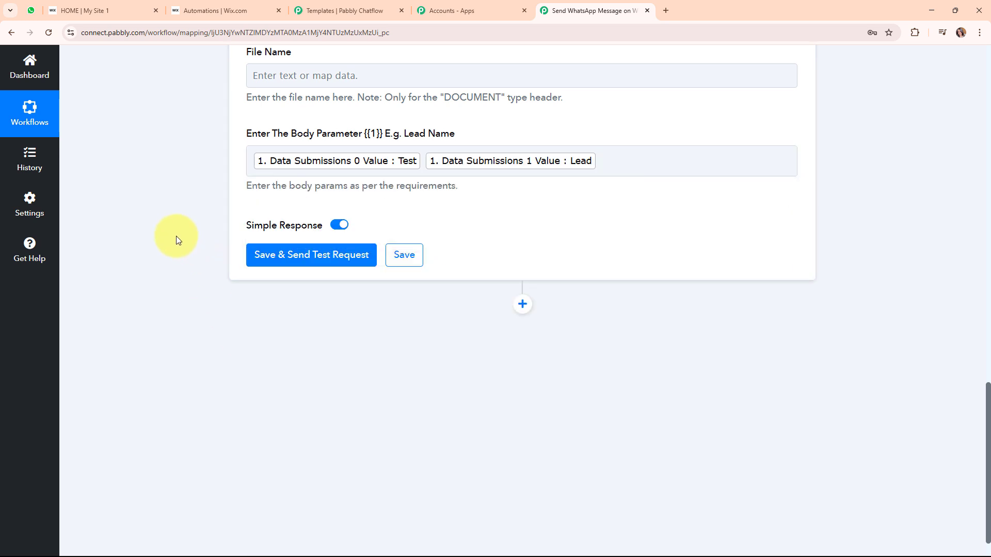
scroll(637, 229, "up", 4)
scroll(639, 227, "down", 2)
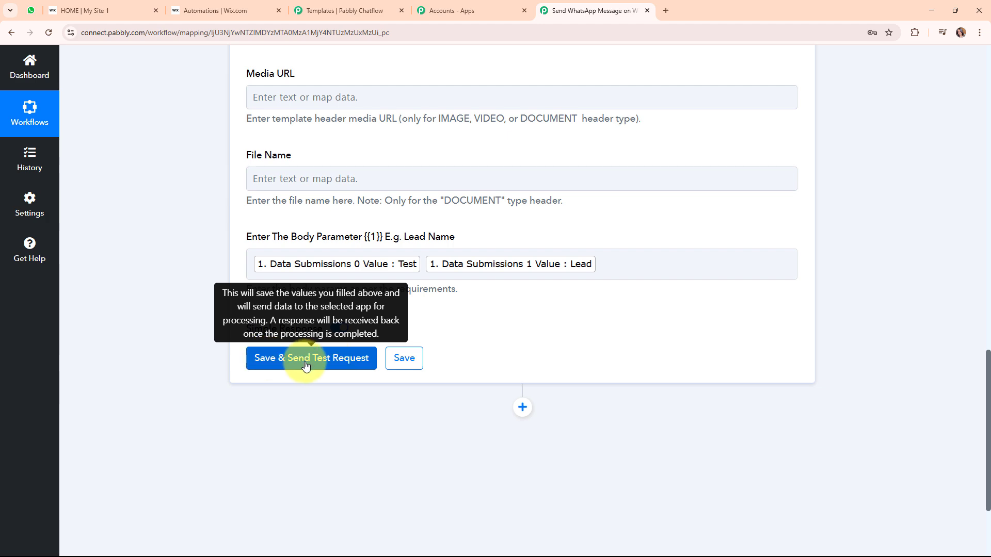
scroll(748, 347, "up", 10)
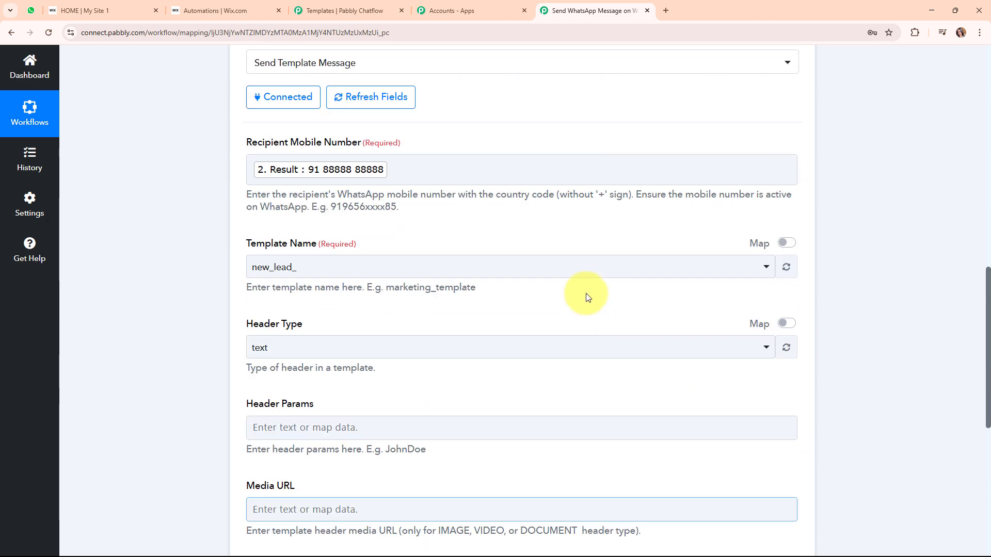
Replace the recipient mobile number with a fixed number and send a test message.
left_click(427, 278)
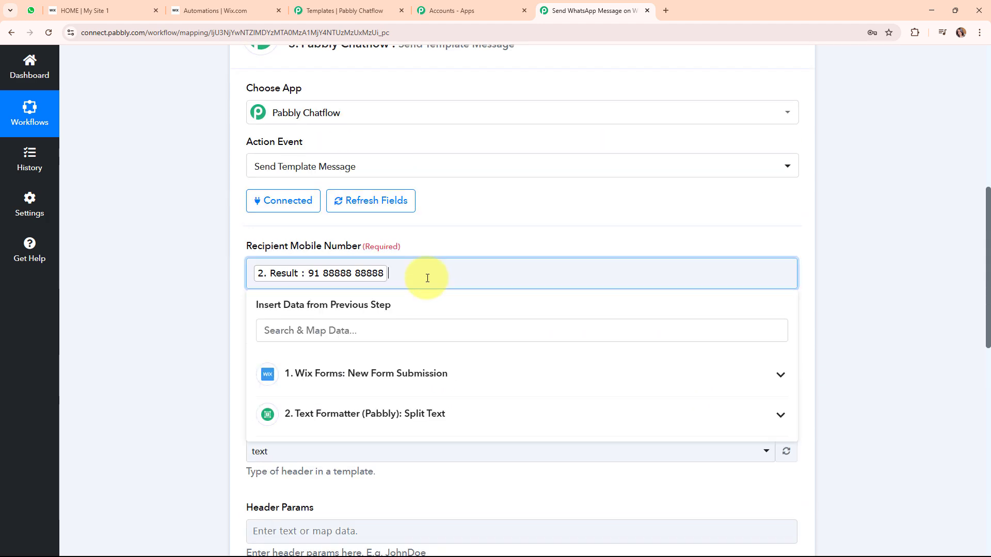
key("BackSpace")
type("91")
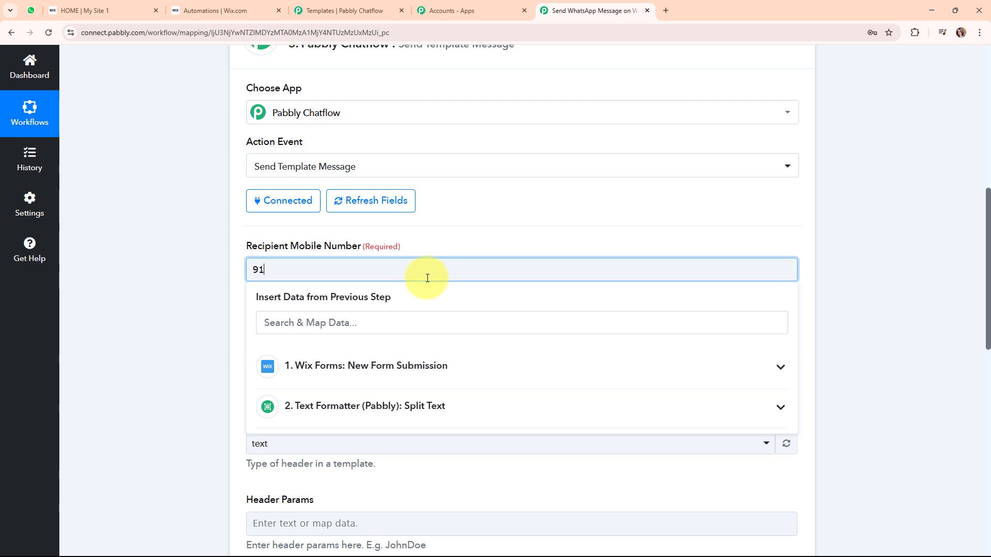
type("8888888888")
left_click(263, 429)
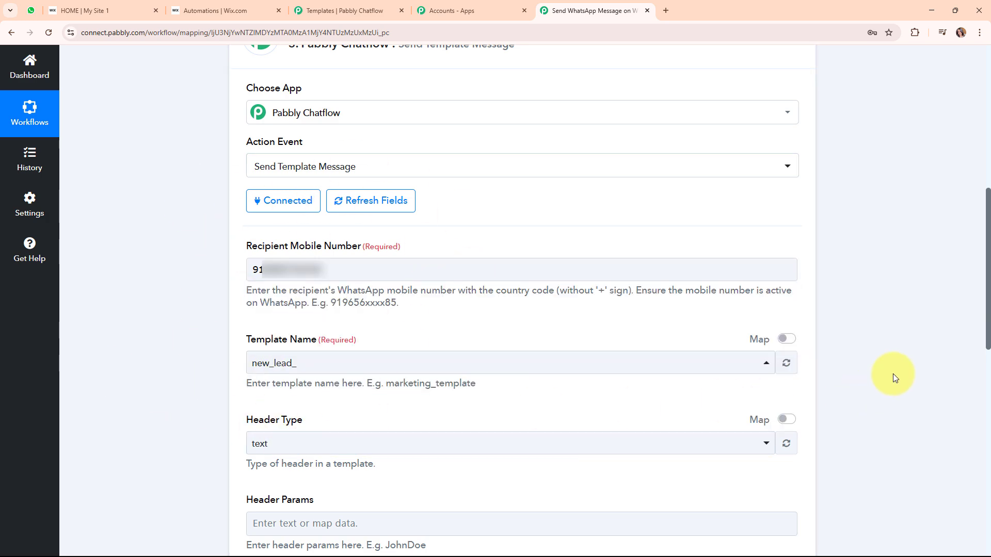
scroll(893, 373, "down", 10)
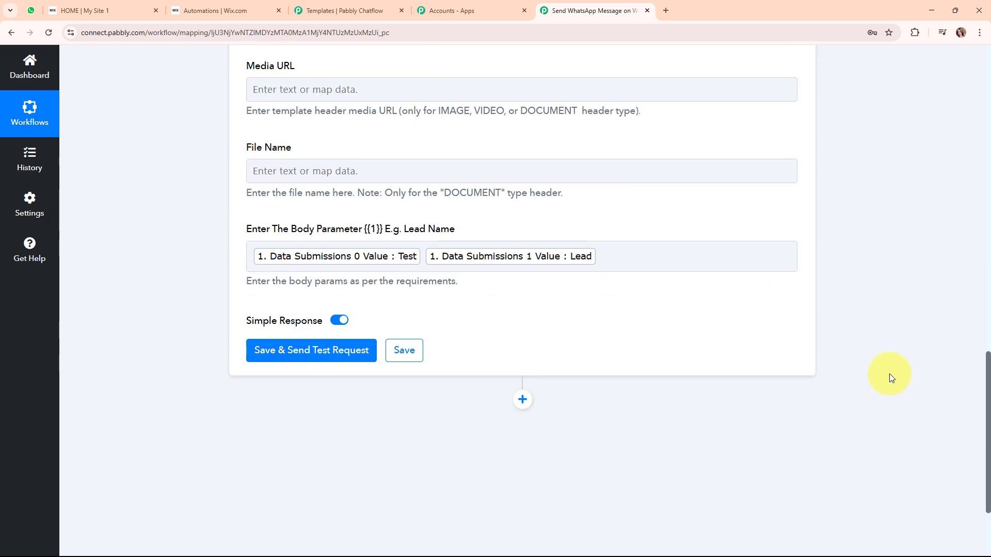
left_click(343, 351)
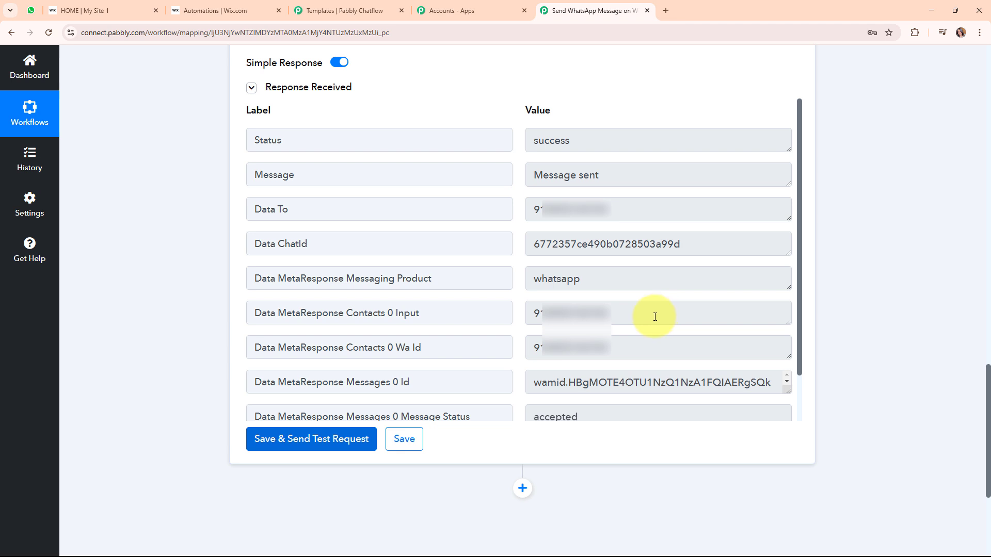
left_click(326, 10)
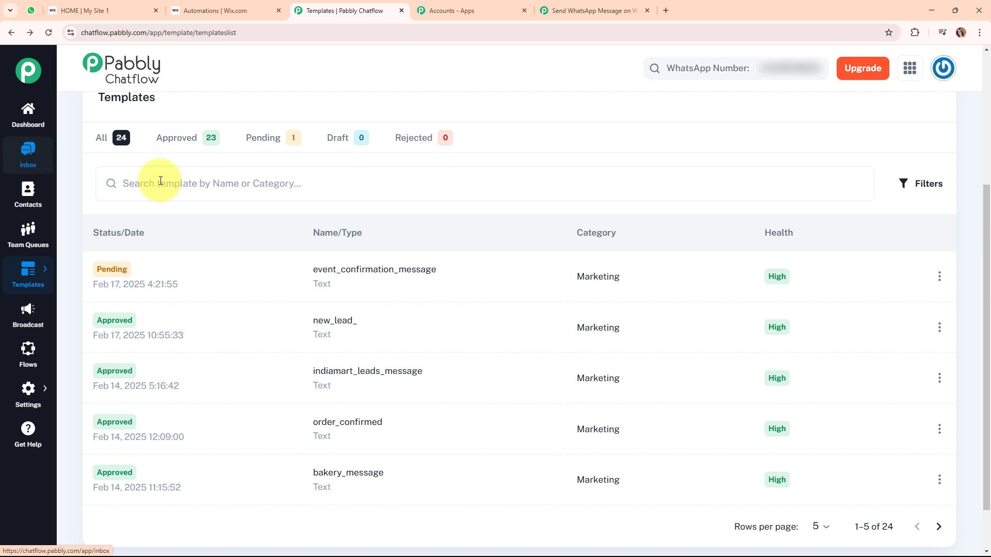
Confirm in the Chatflow inbox that the Hello Test Lead message was sent and delivered.
left_click(25, 165)
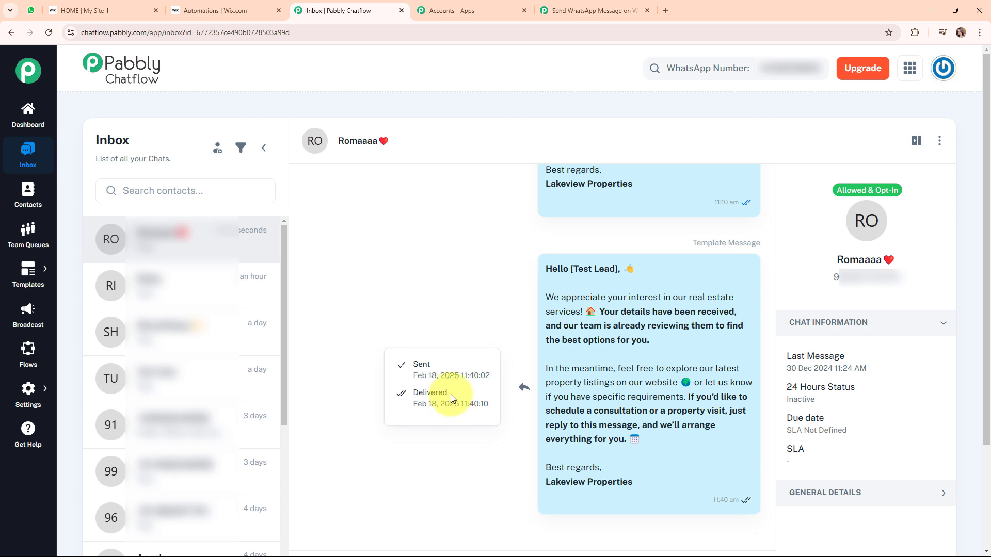
left_click(30, 7)
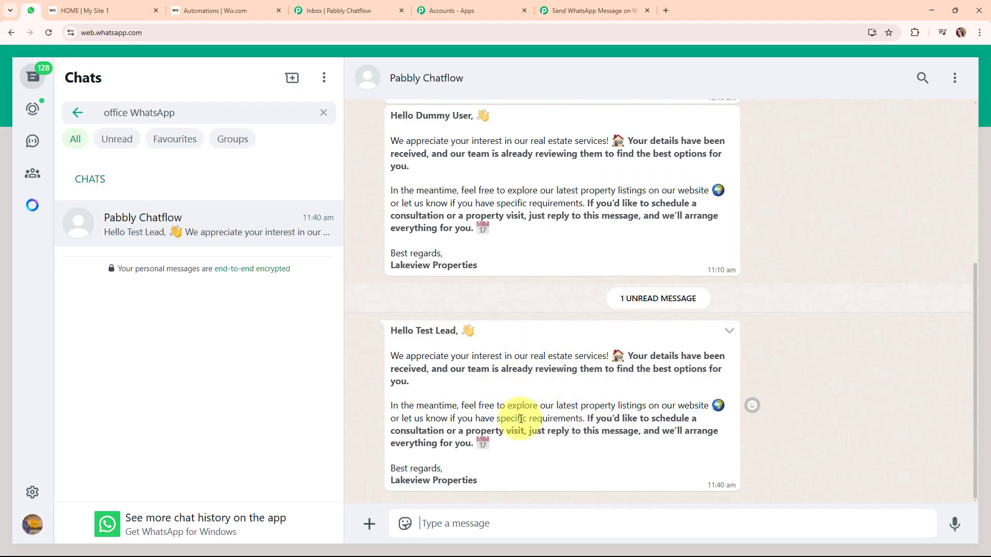
Highlight the Test Lead greeting and check its read status in the Chatflow inbox.
left_click_drag(413, 331, 457, 334)
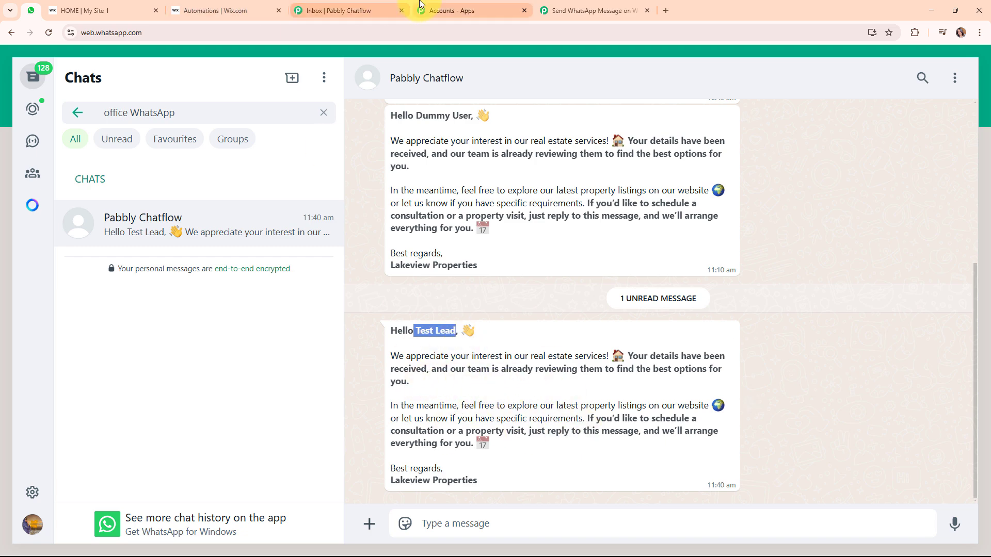
left_click(377, 9)
mouse_move(684, 453)
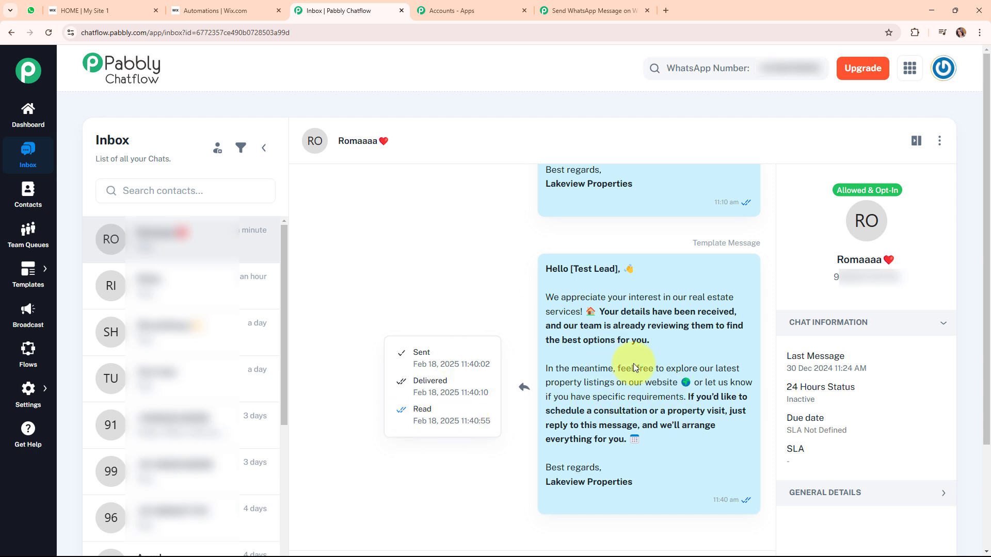
left_click(30, 10)
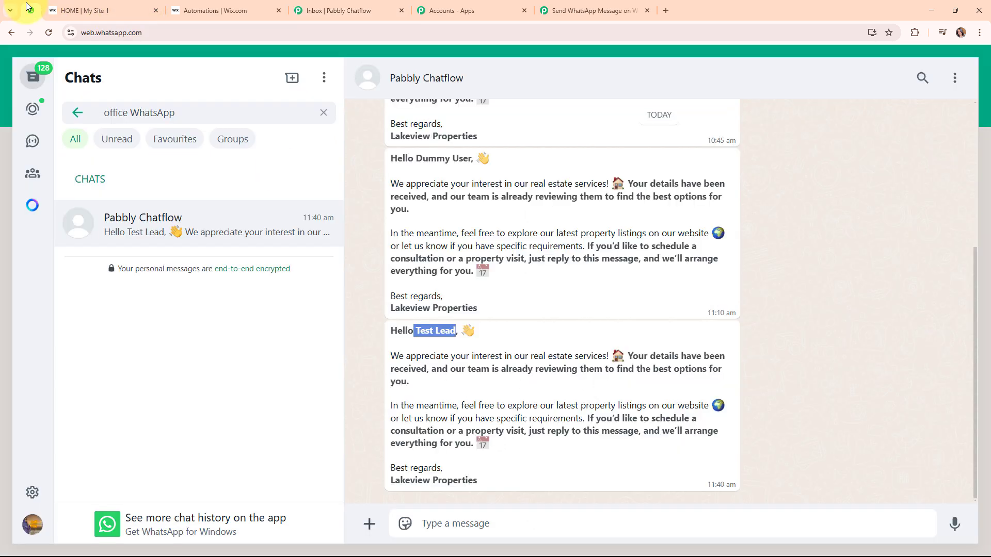
Reply 'Hello, I want to visit the property.' in WhatsApp and confirm it reached the Chatflow inbox.
left_click(517, 518)
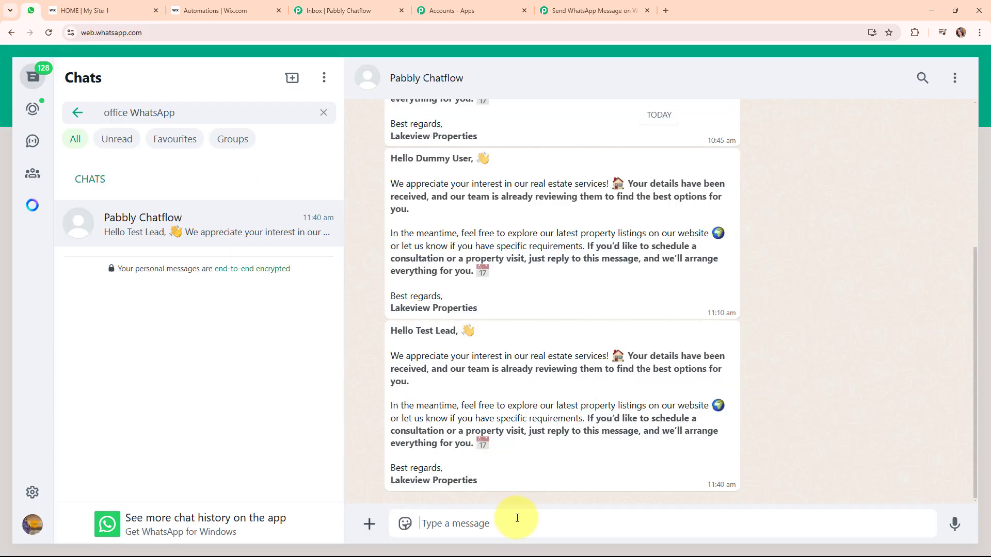
type("He")
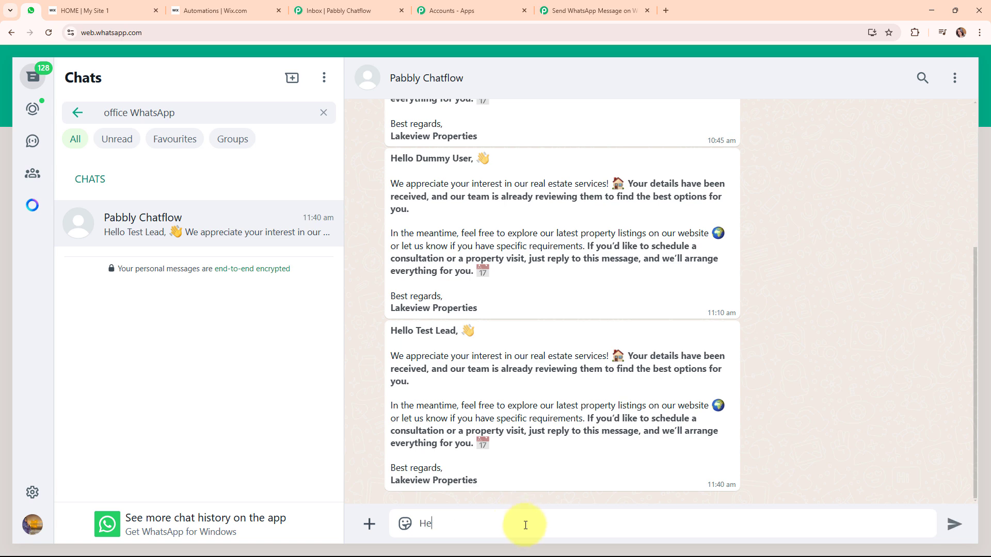
type("llo, I wan t to visit the property.")
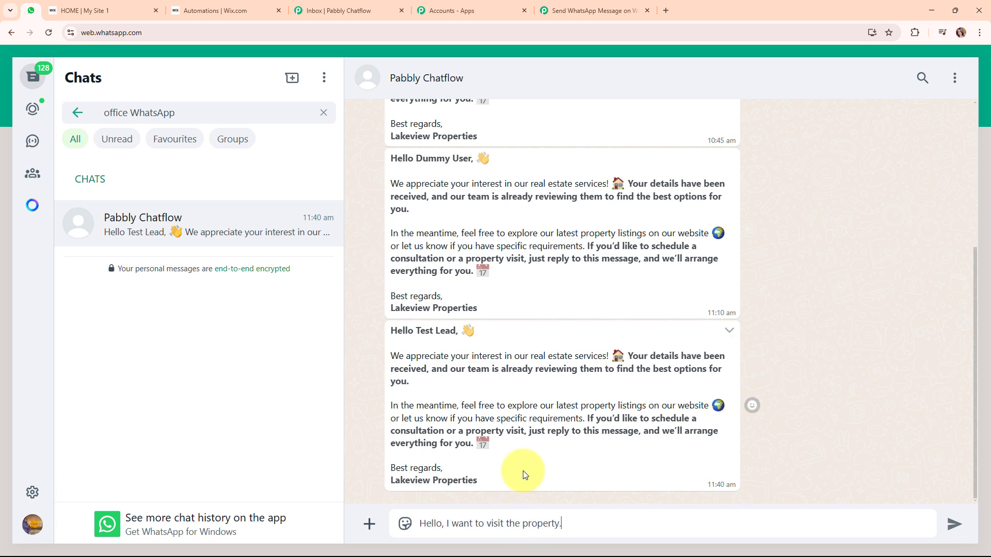
key("Return")
triple_click(172, 112)
type("Pabbly Chatflow")
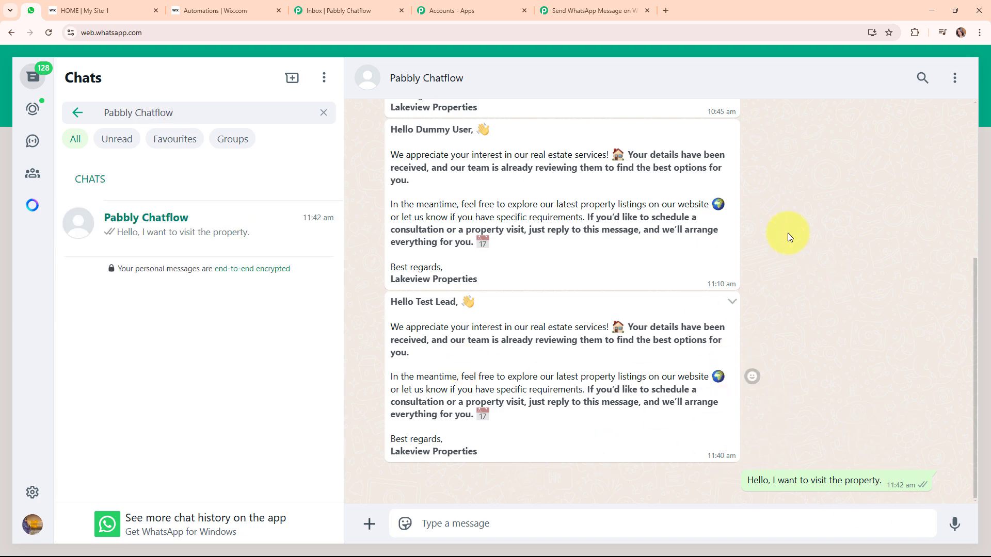
left_click(335, 10)
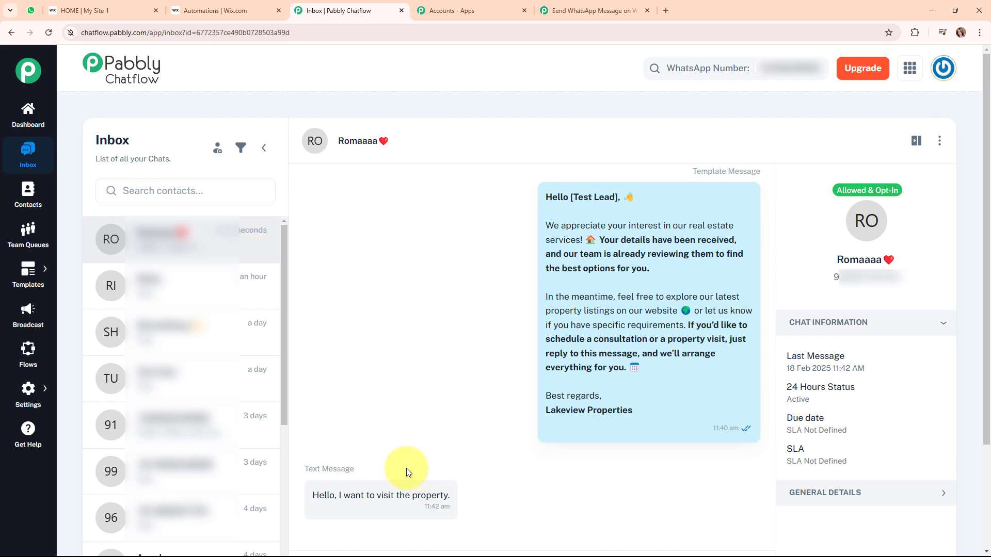
left_click(604, 4)
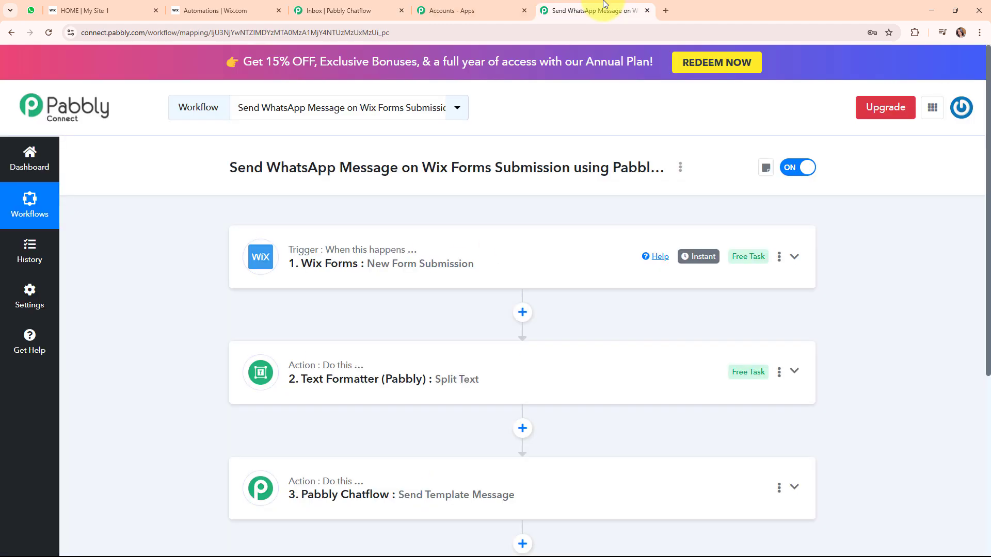